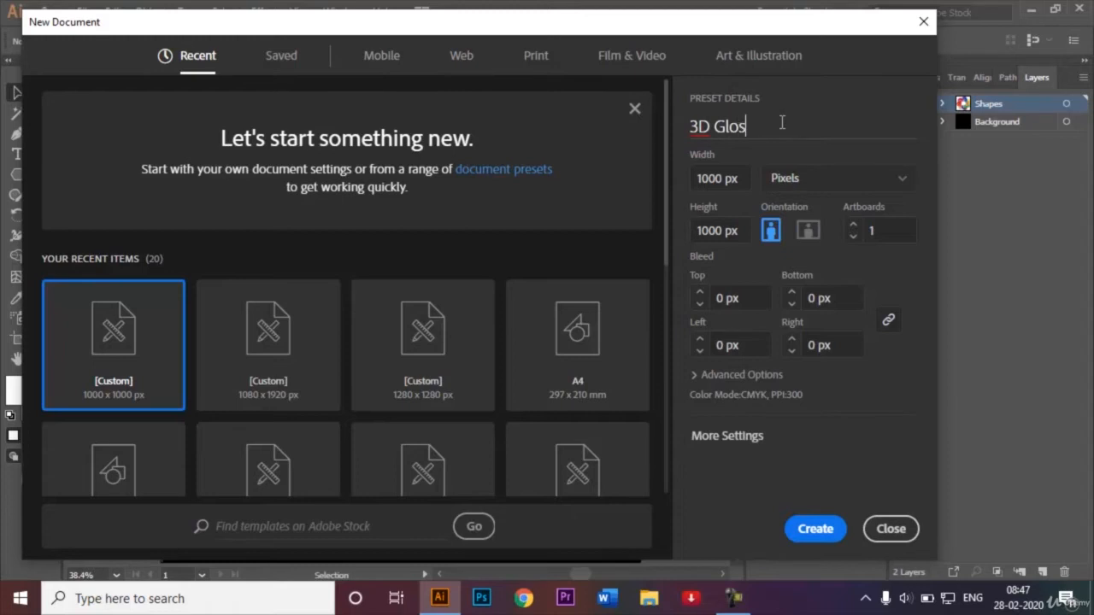
Create a new 1000 x 1000 px document named 3D Glossy Logo, with units kept in pixels
text(go)
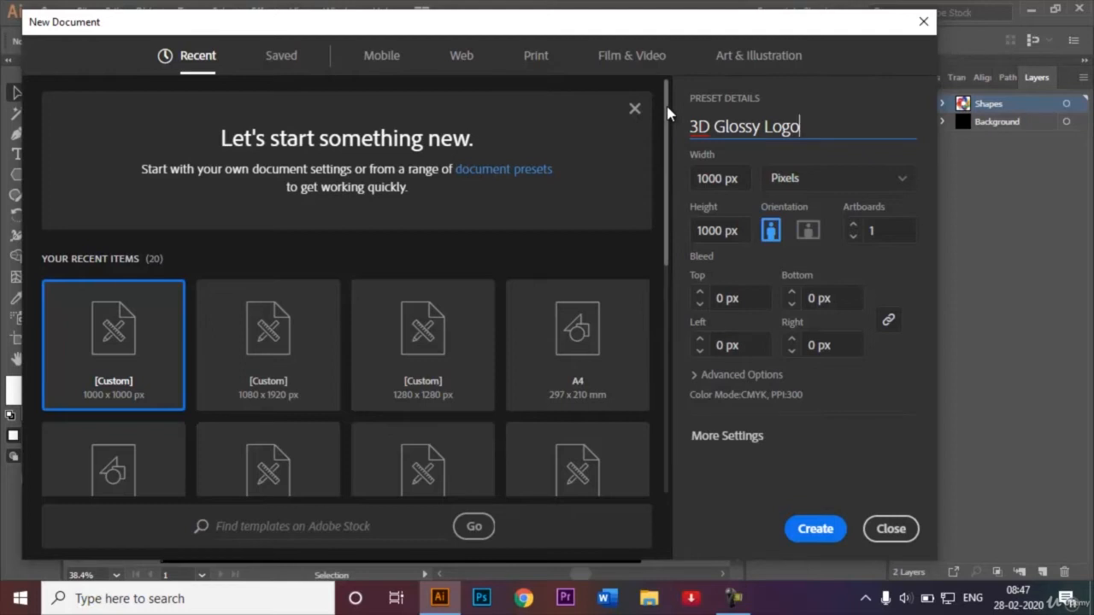
drag(668, 111, 668, 188)
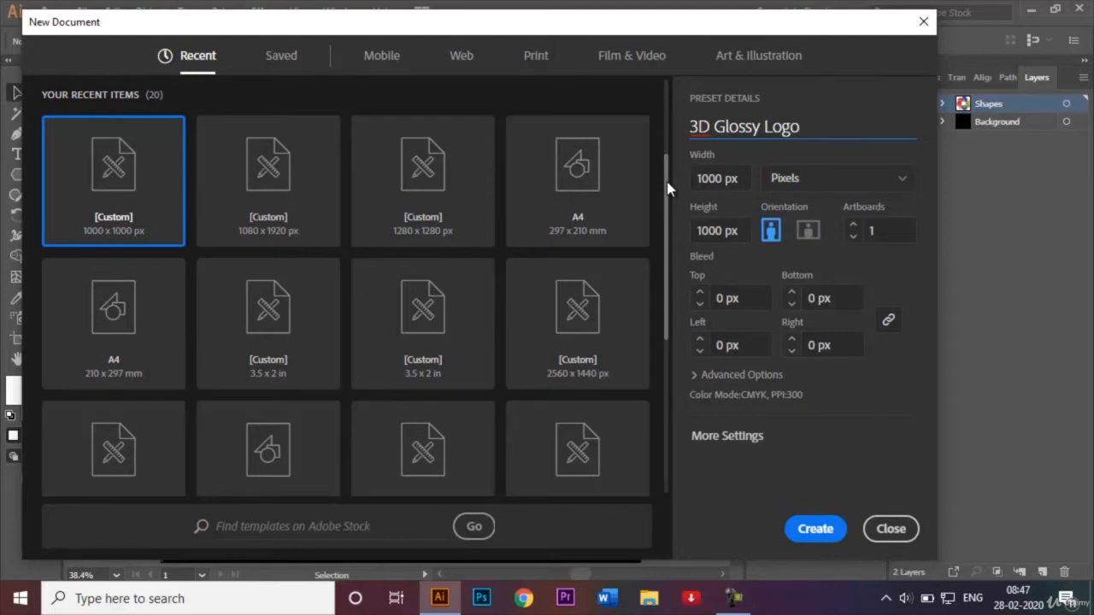
drag(669, 188, 660, 86)
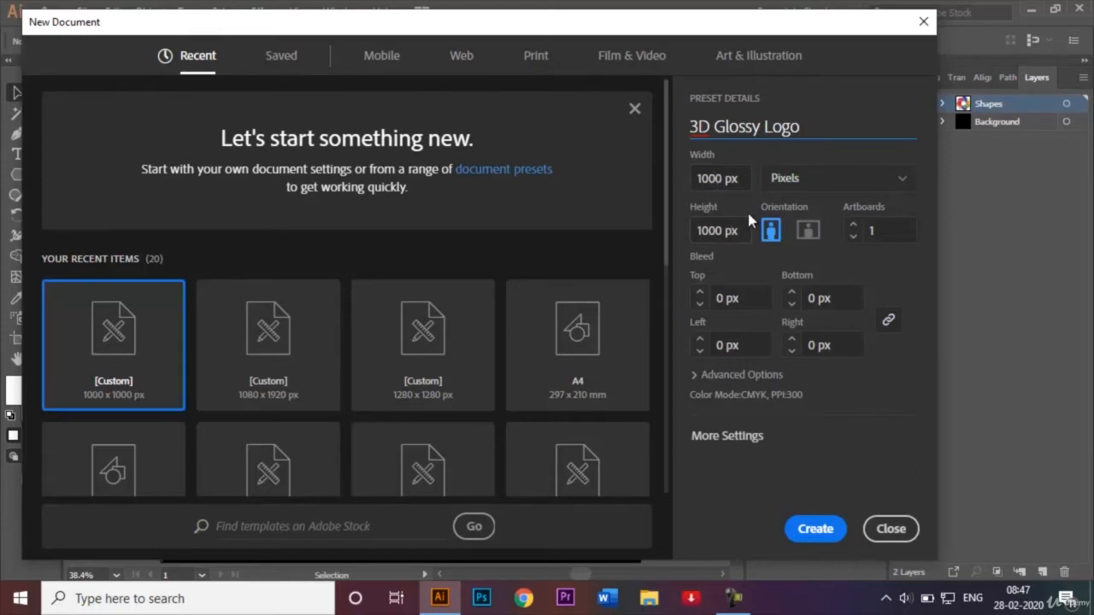
click(893, 183)
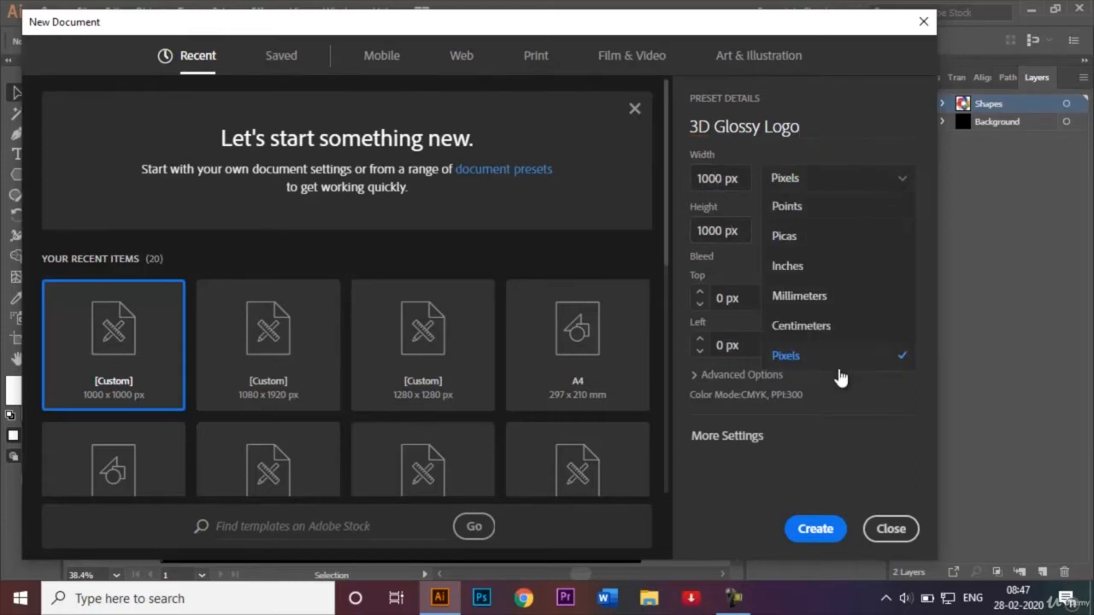
click(817, 527)
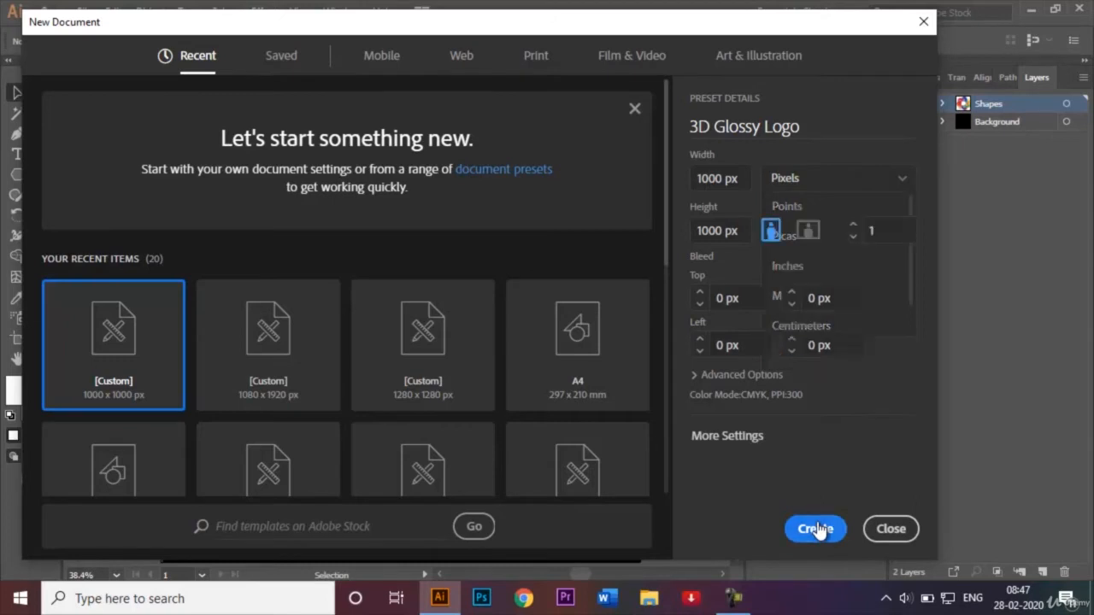
key(ctrl+0)
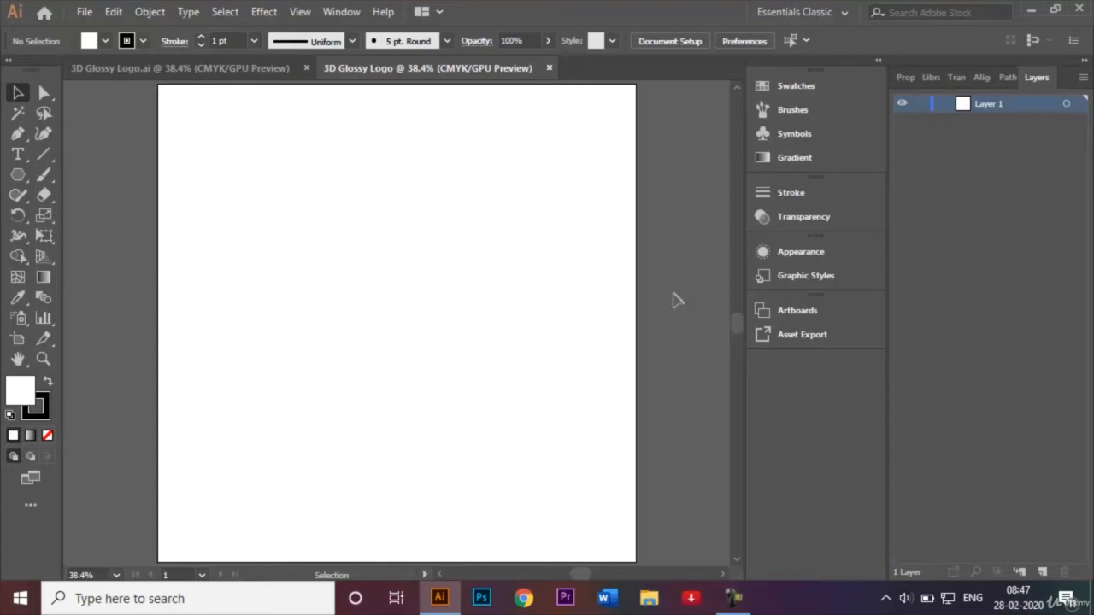
Make sure Smart Guides are enabled and rename the document's only layer to Background
click(298, 14)
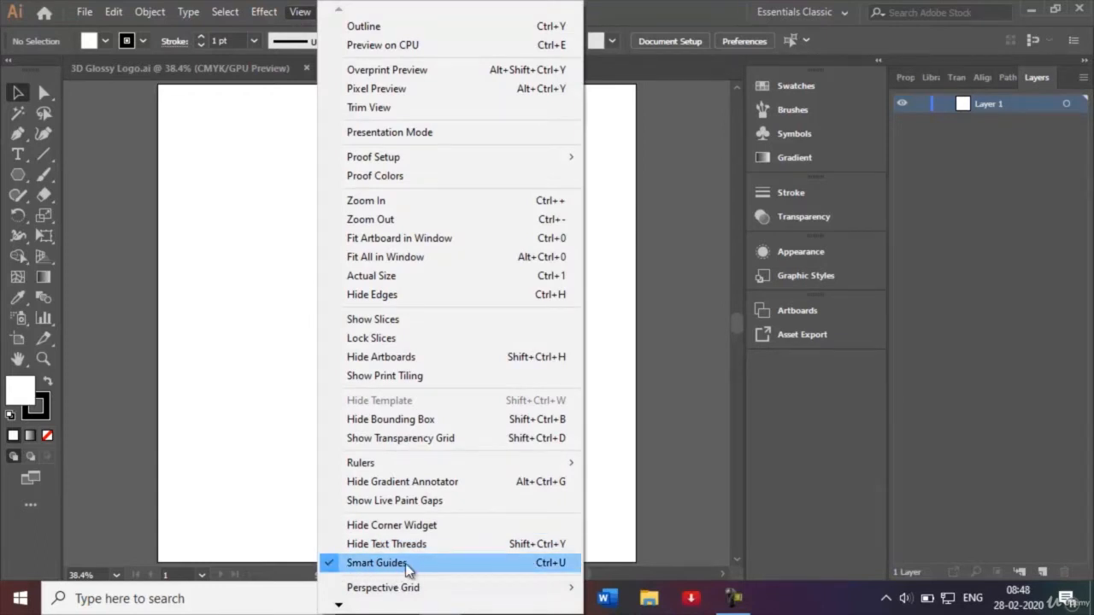
click(469, 561)
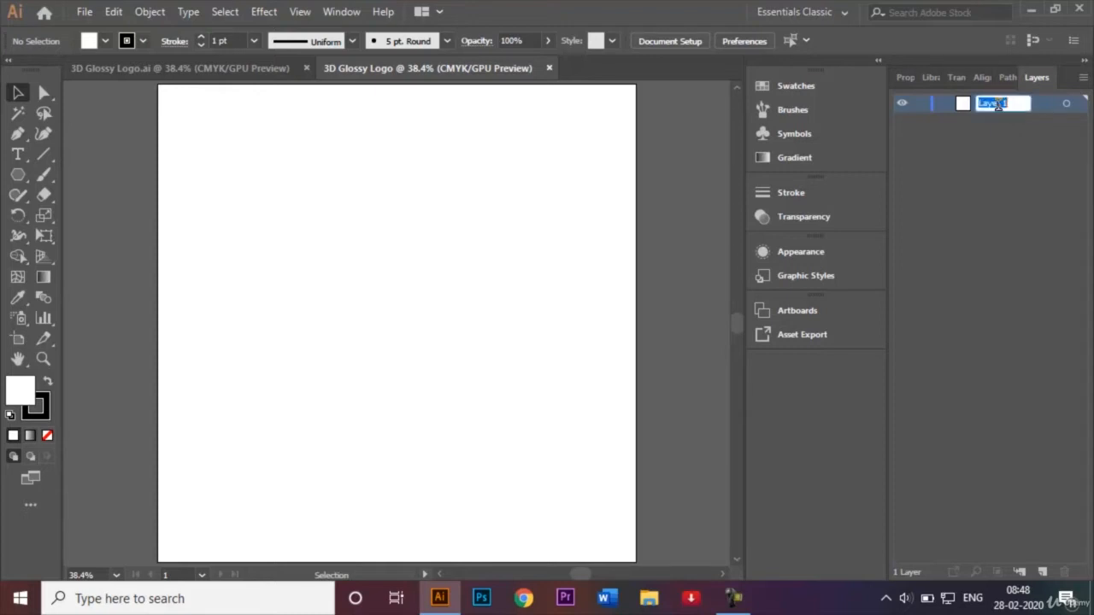
text(Background)
key(Return)
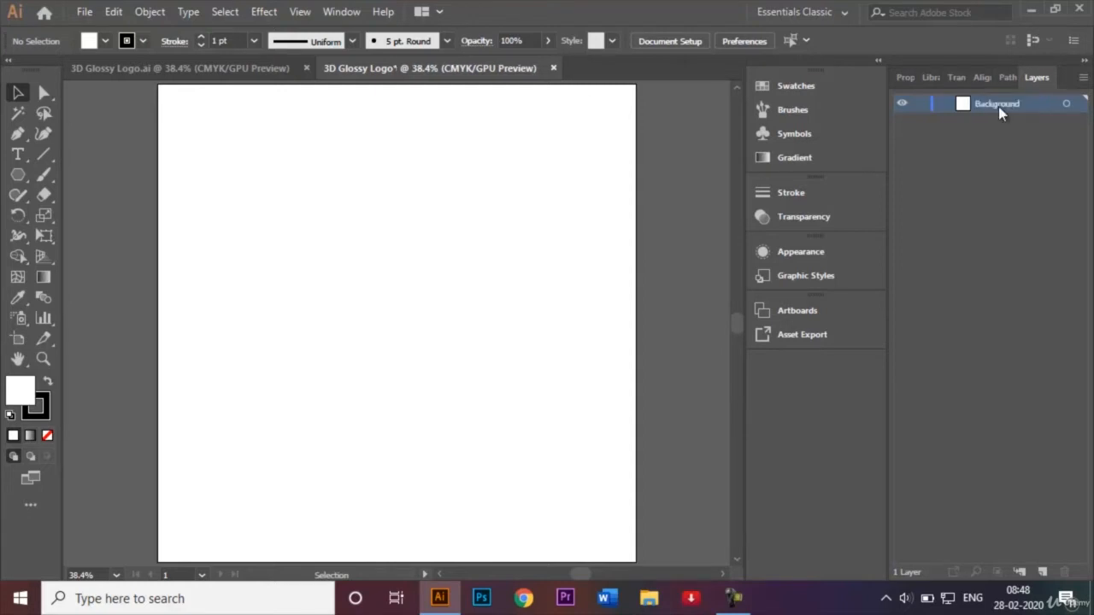
Create a 1000 x 1000 px rectangle with a black fill and no stroke on the Background layer
click(18, 175)
click(79, 174)
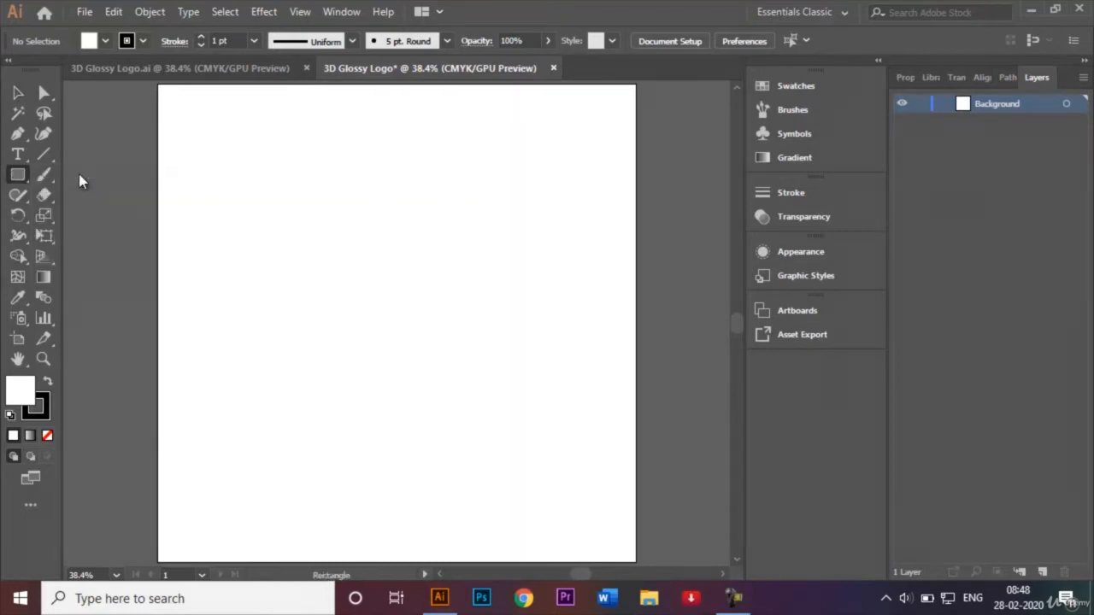
click(139, 40)
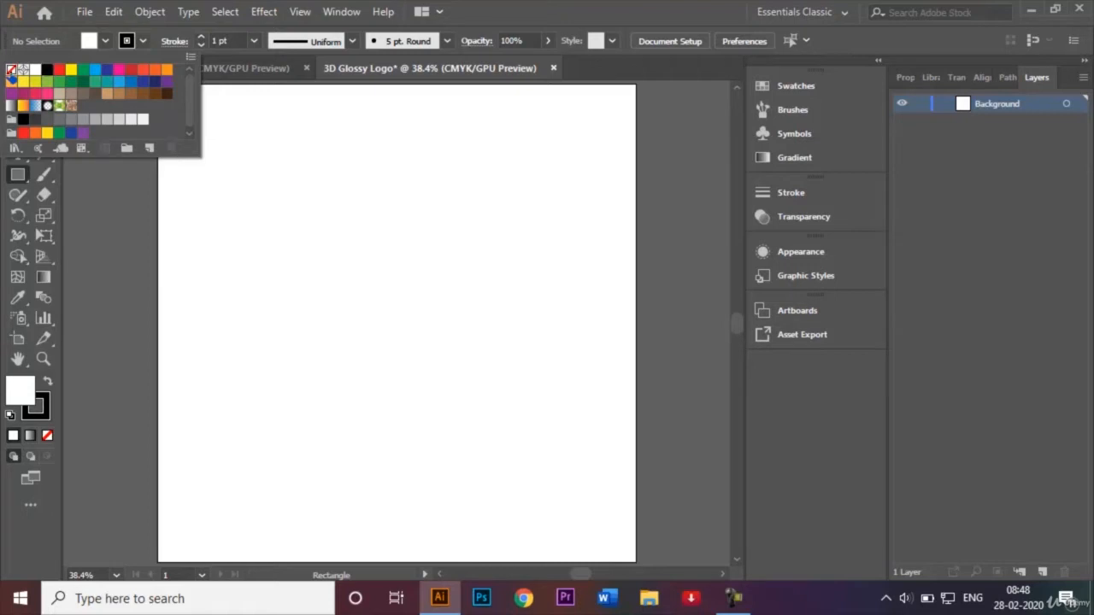
click(11, 70)
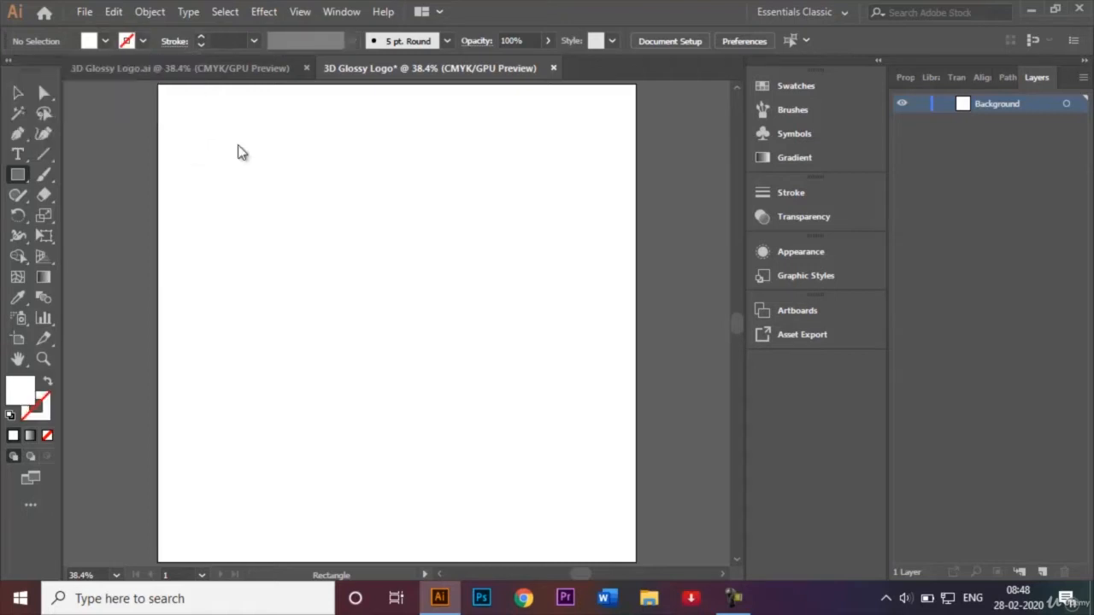
click(105, 41)
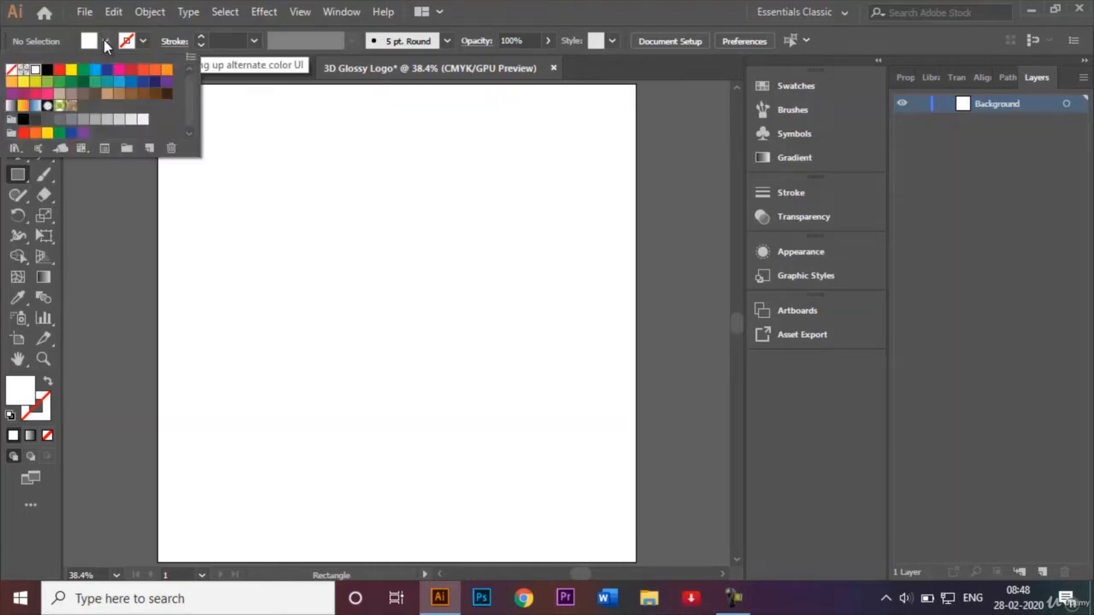
click(47, 73)
click(271, 298)
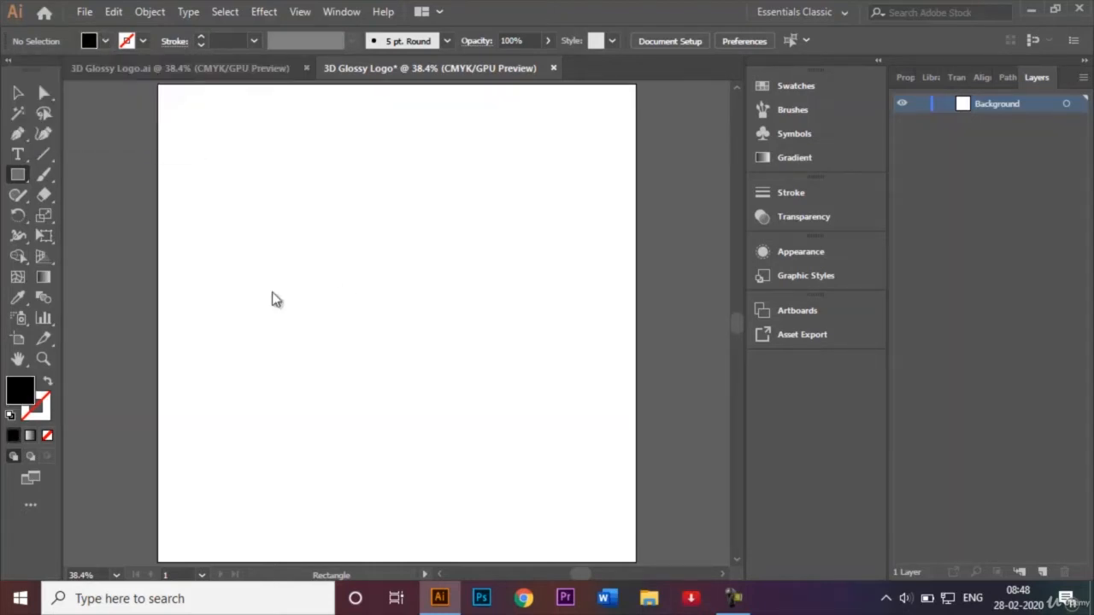
click(368, 266)
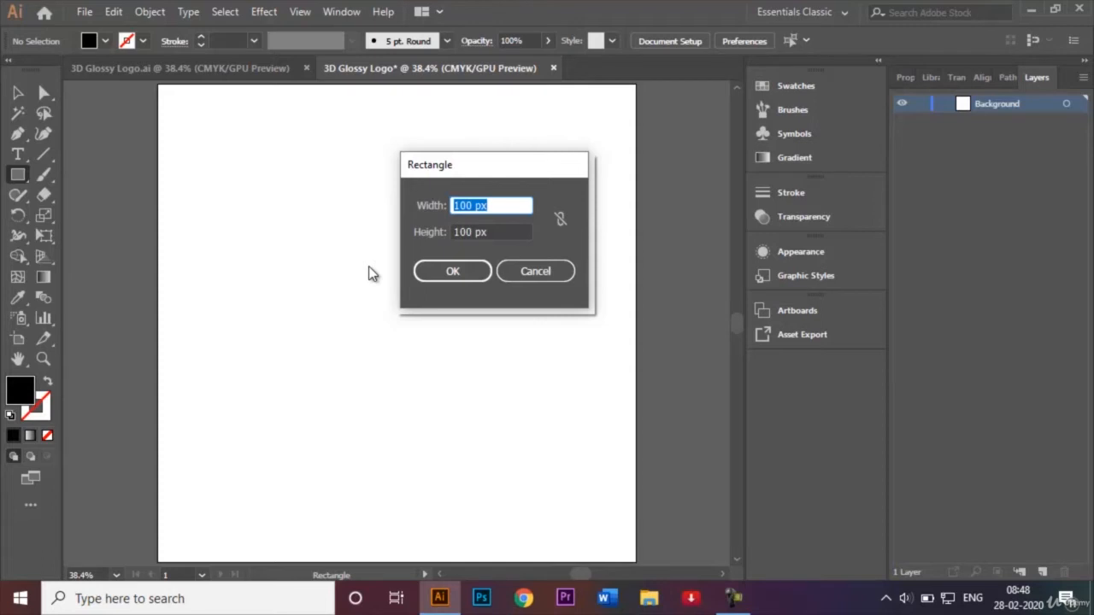
click(464, 204)
text(0)
click(464, 231)
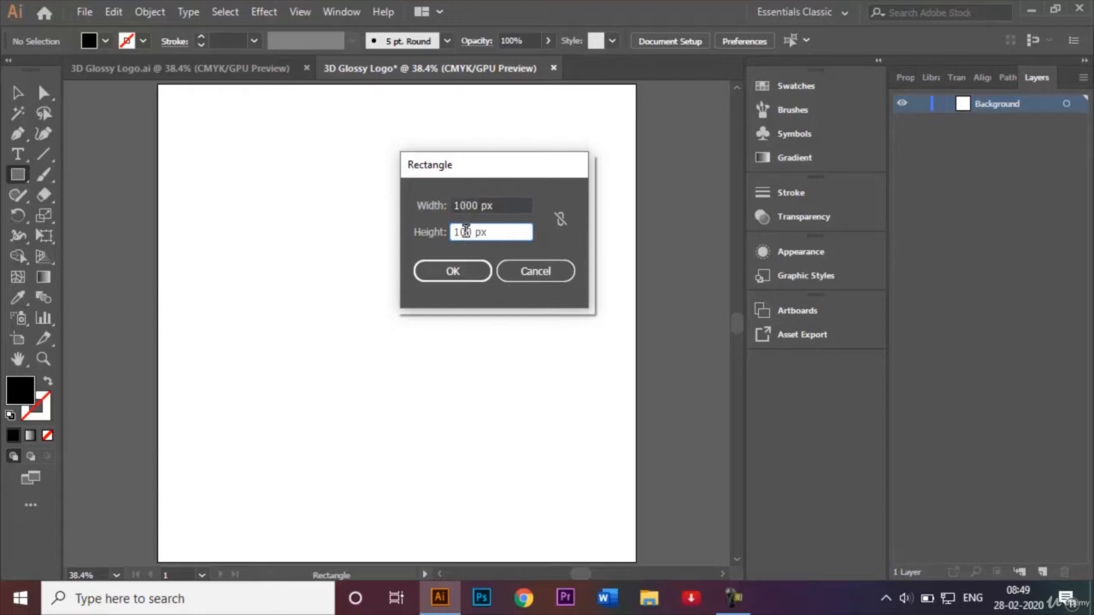
text(0)
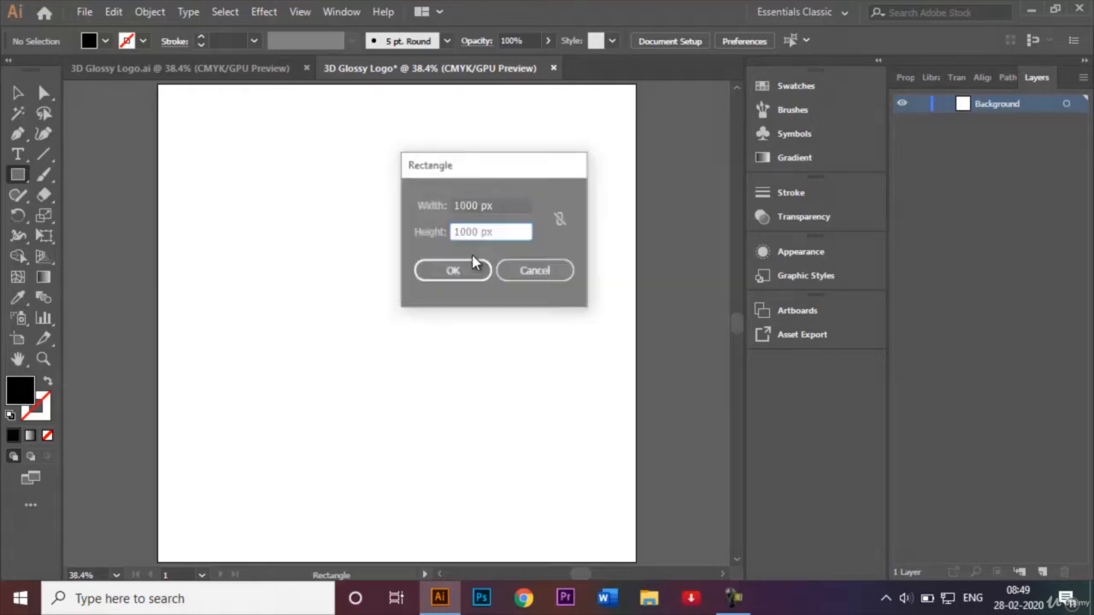
key(Return)
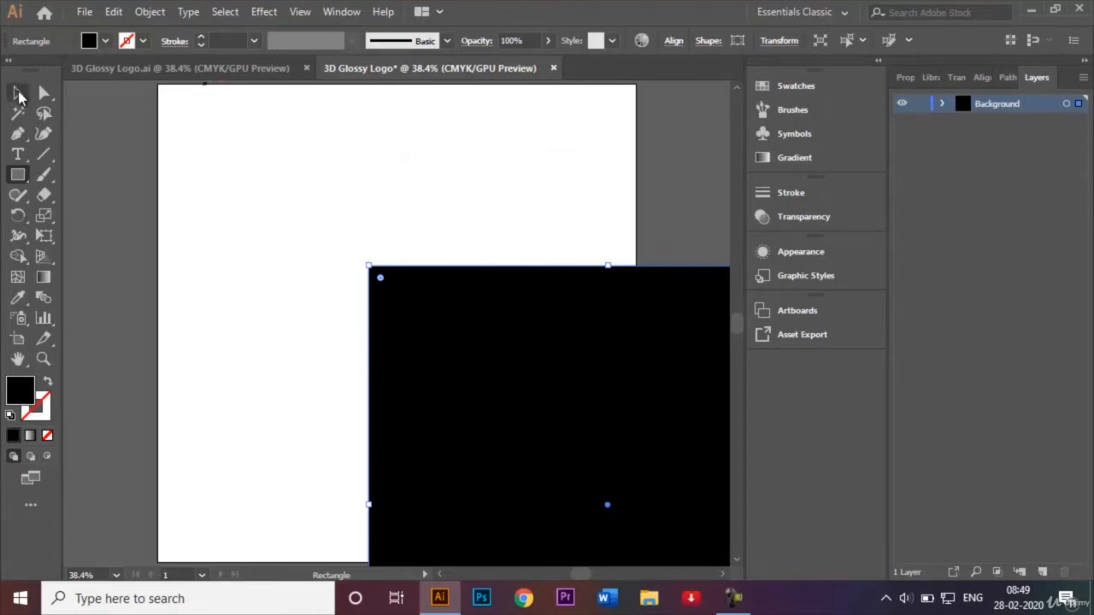
Move the black rectangle so it covers the whole artboard, and lock the Background layer
click(19, 94)
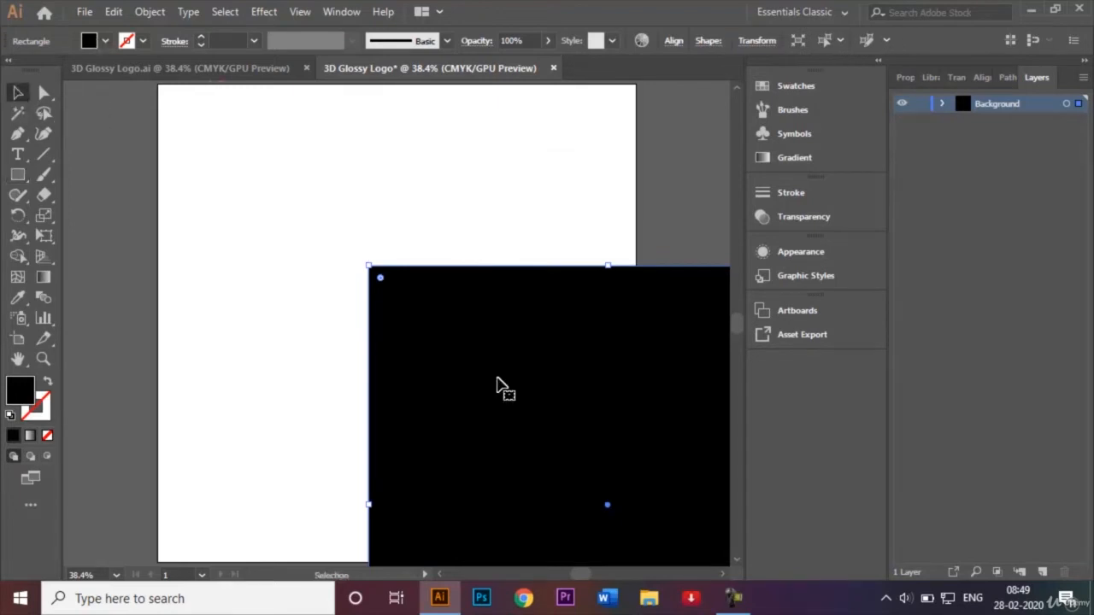
drag(503, 393, 294, 211)
click(665, 208)
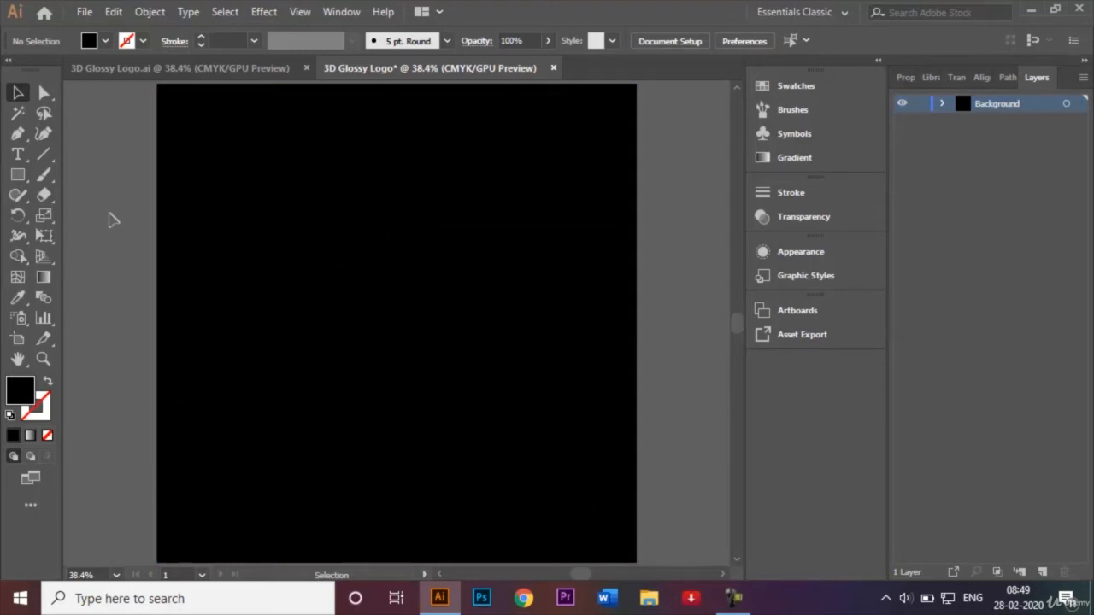
click(920, 104)
Check the finished logo in the other open document, and add a layer named Logo above Background in the new one
click(179, 68)
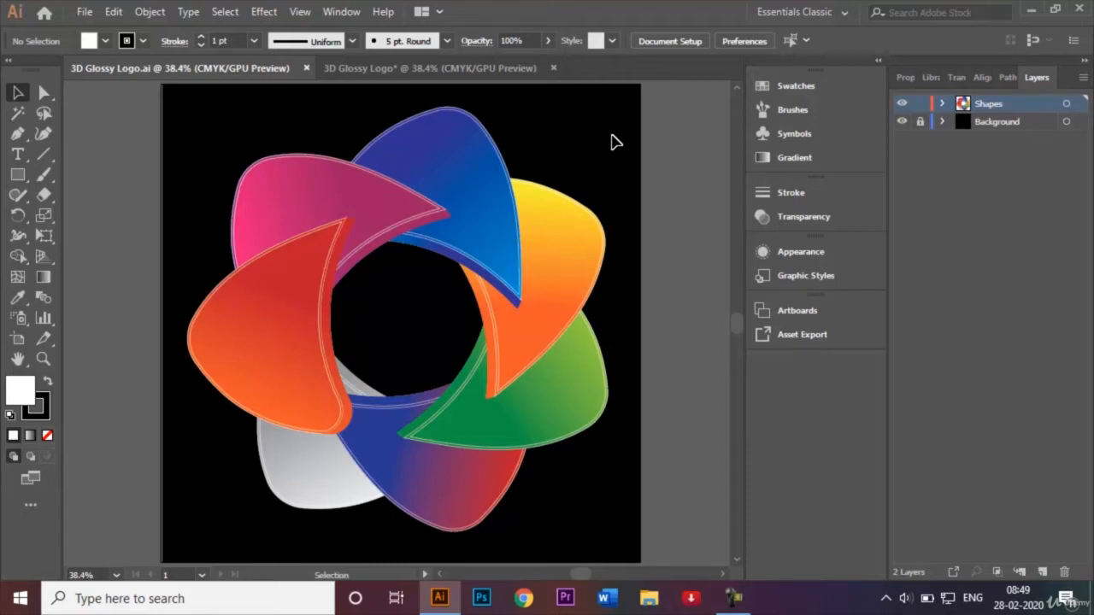
click(462, 73)
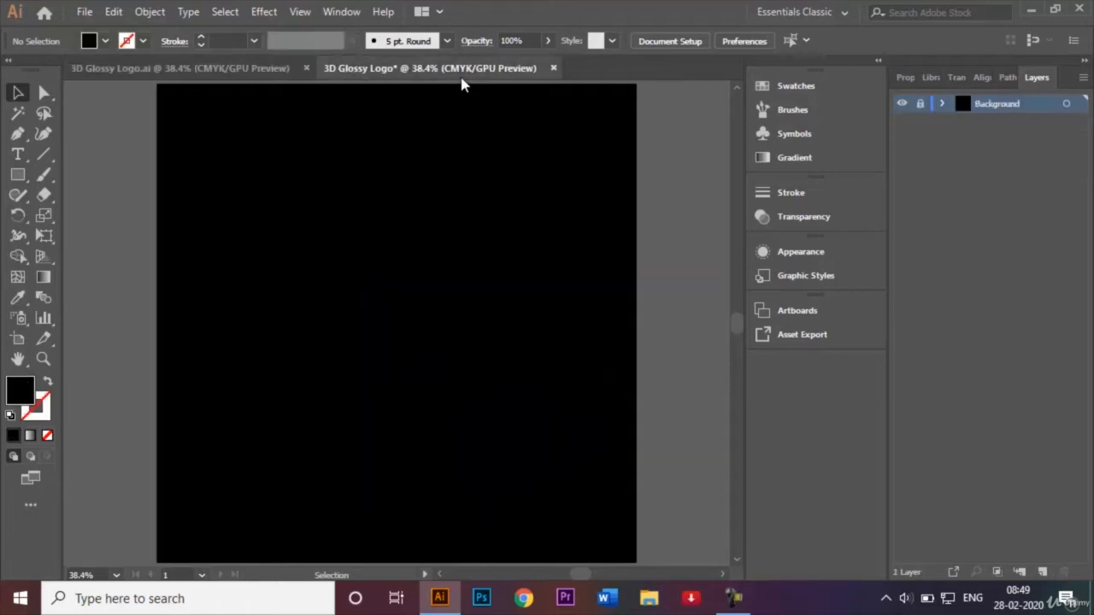
click(1042, 572)
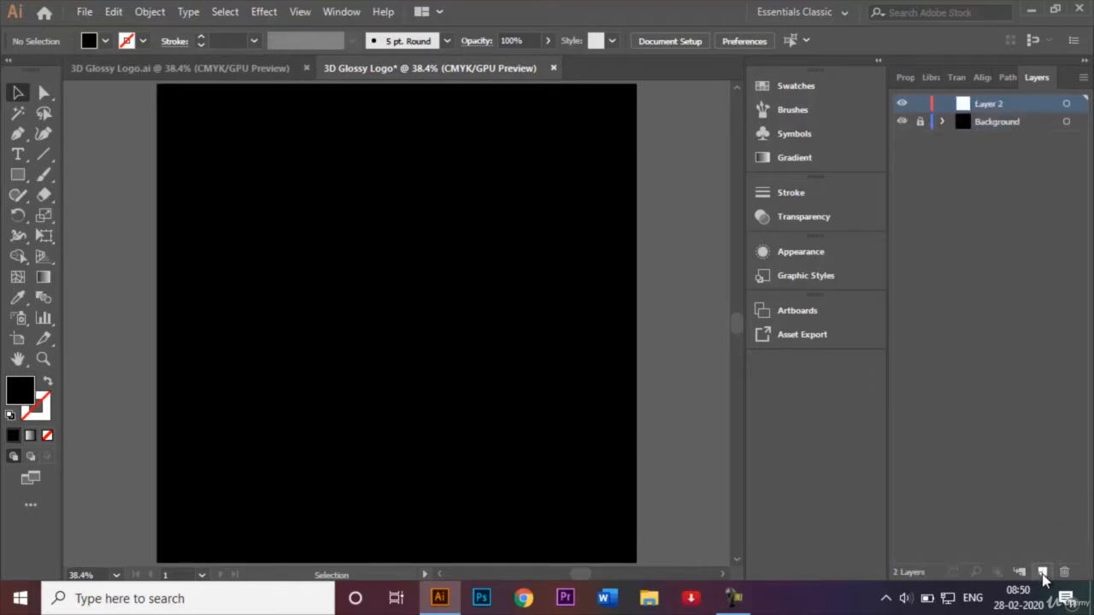
double_click(998, 103)
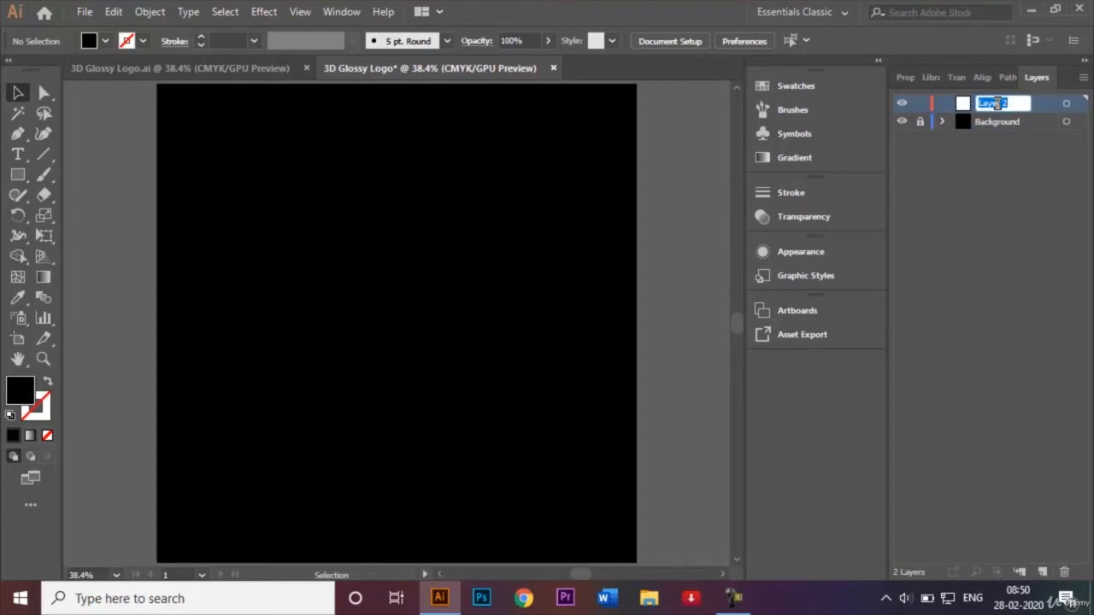
key(BackSpace)
text(Logo)
key(Return)
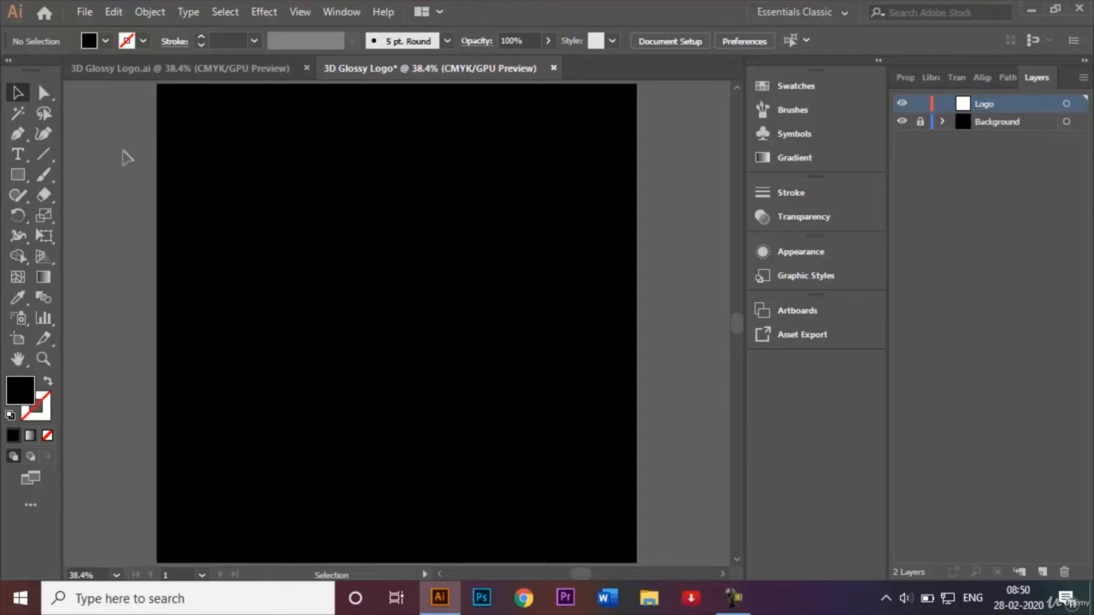
Draw a triangle outward from the artboard's center with the Polygon tool, using no fill and a white stroke
click(19, 176)
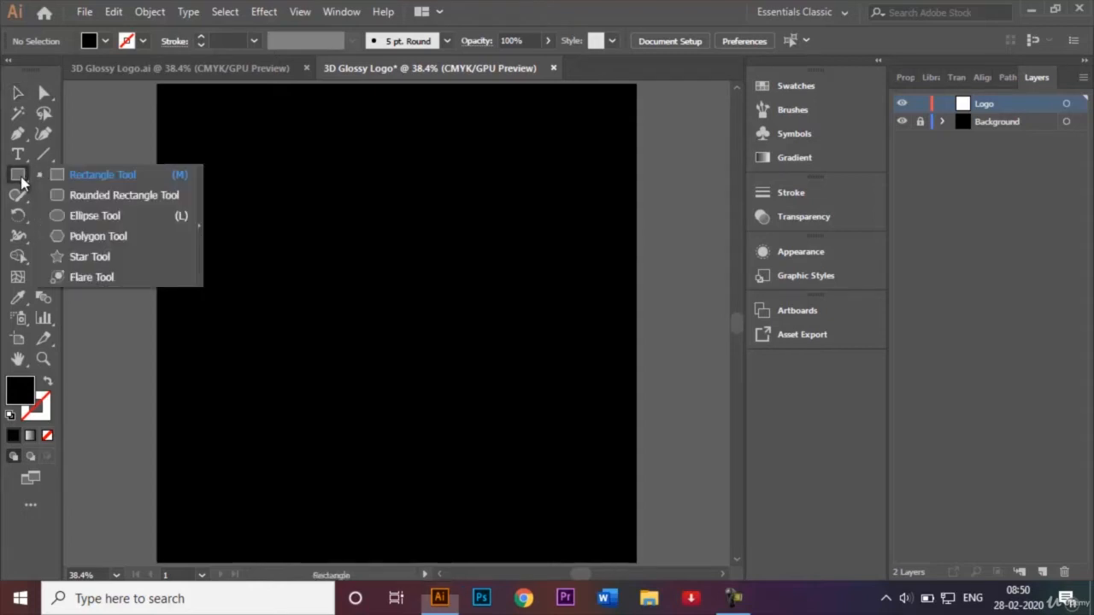
click(82, 238)
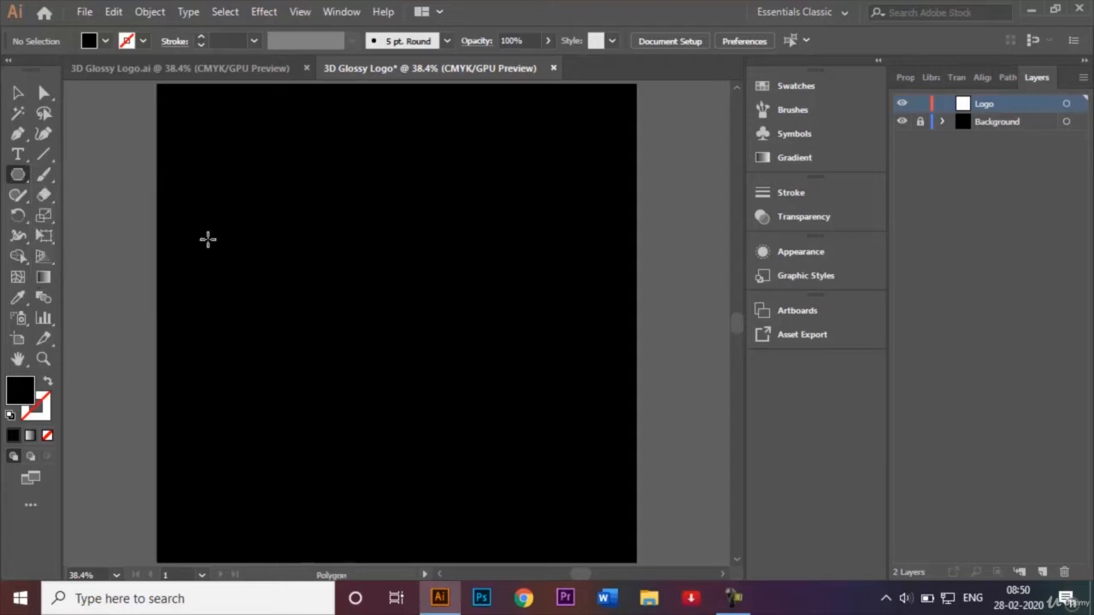
click(105, 41)
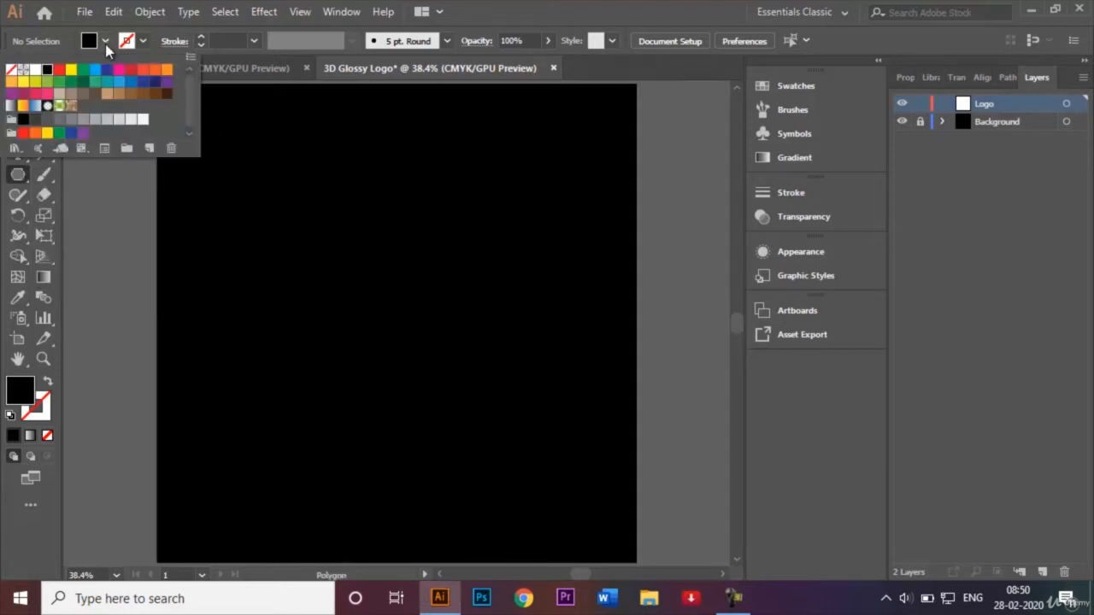
click(36, 70)
click(292, 318)
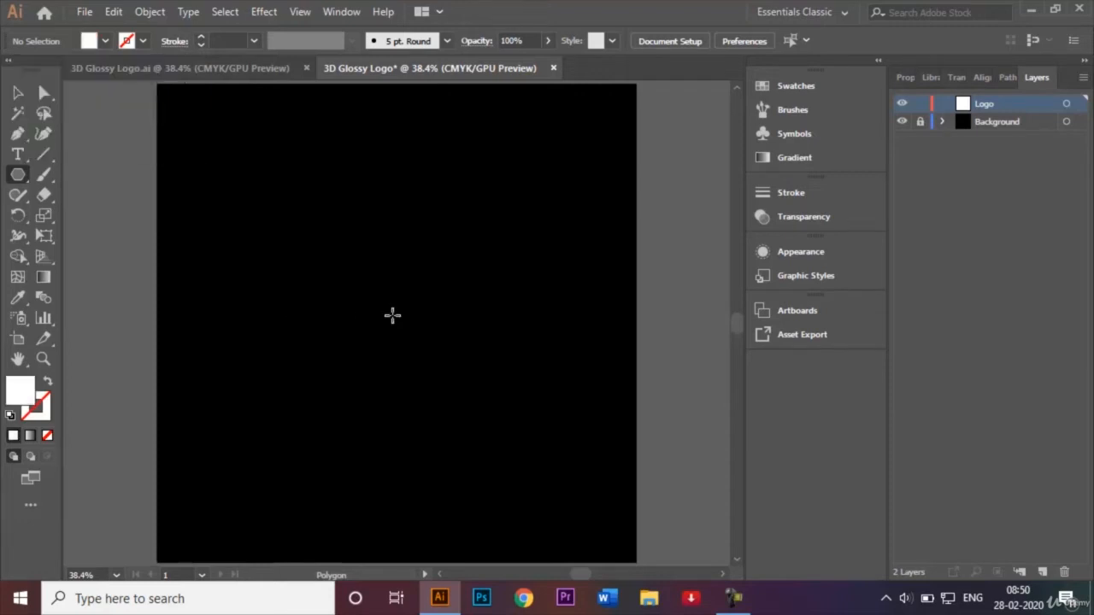
click(47, 384)
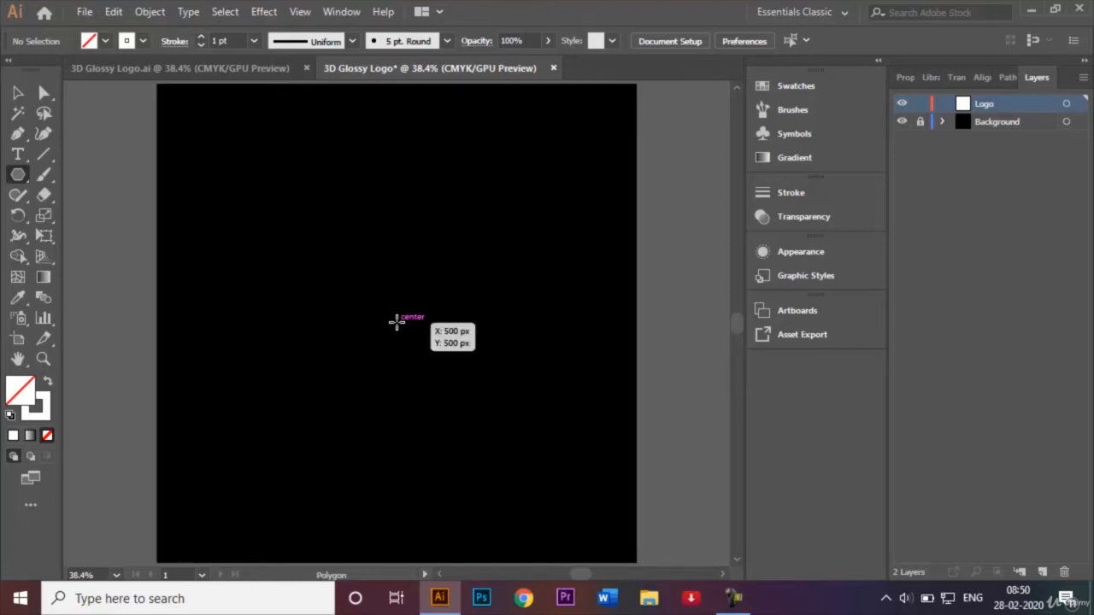
drag(396, 322, 467, 392)
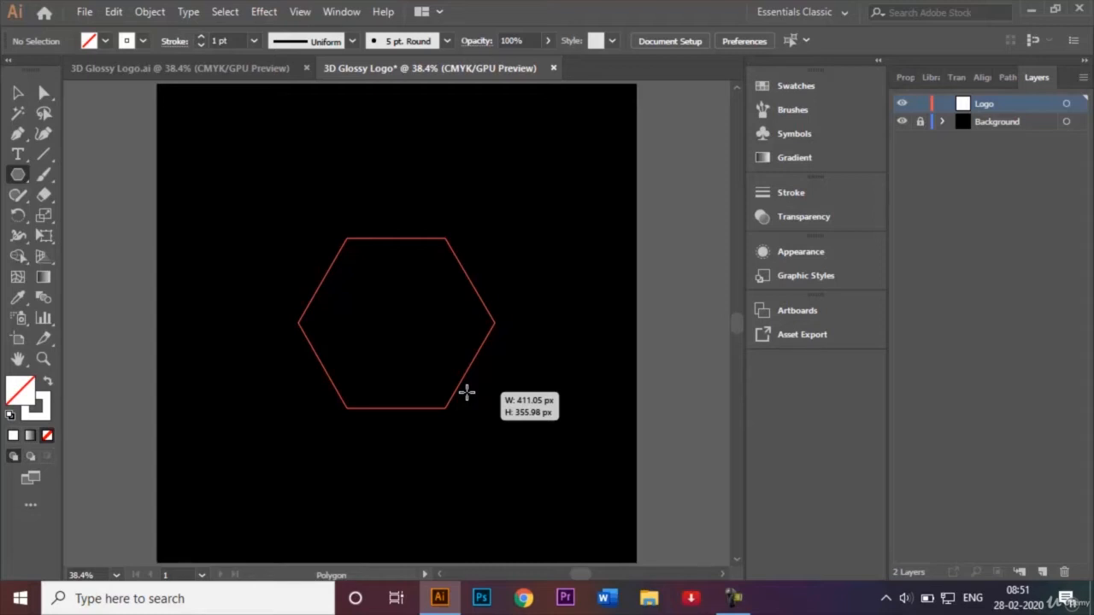
key(Down)
drag(465, 392, 513, 392)
key(Down)
key(Down)
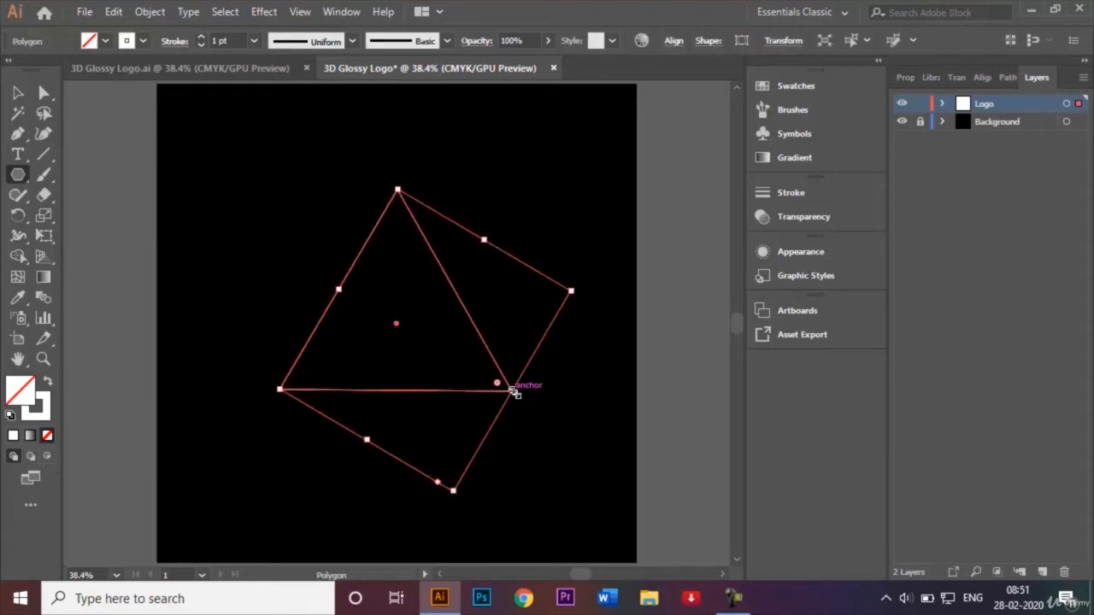
Bend the triangle's sides with the Anchor Point tool, bowing the left and right sides outward and the base inward
click(18, 93)
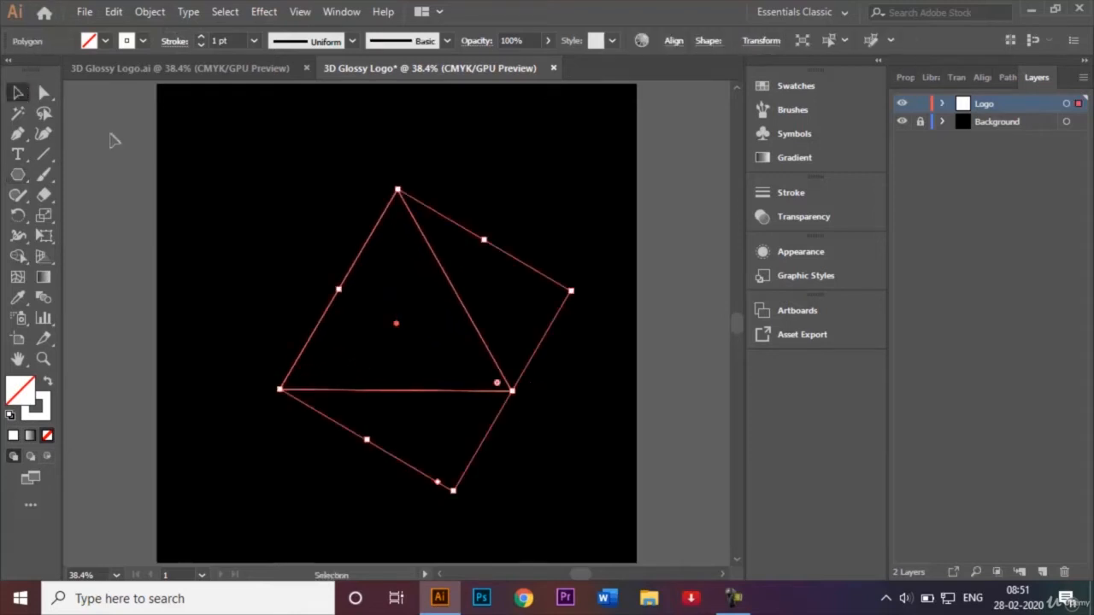
click(278, 166)
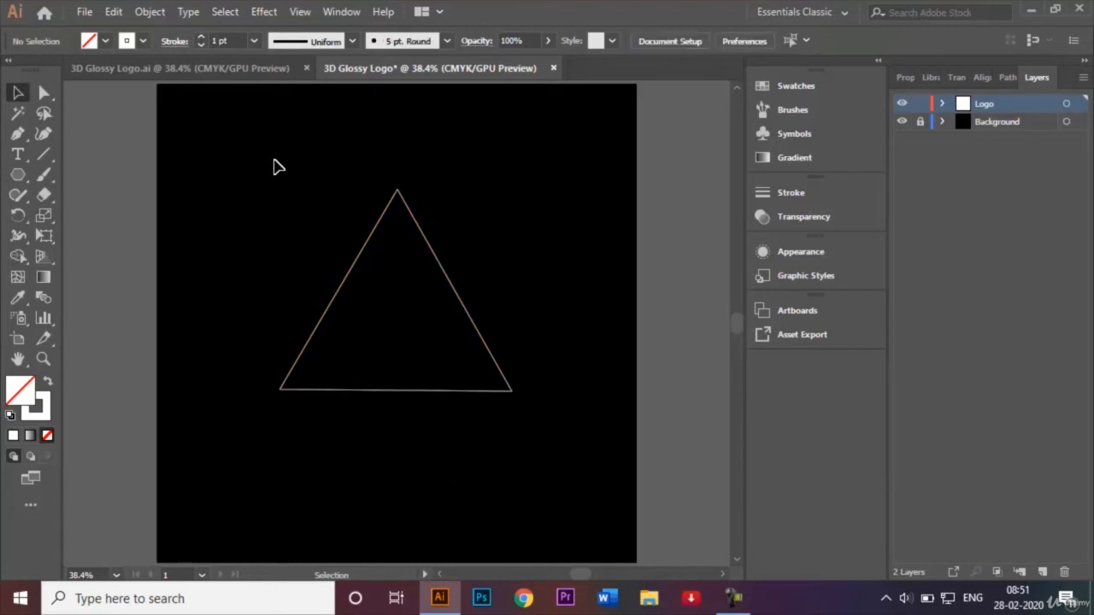
click(374, 238)
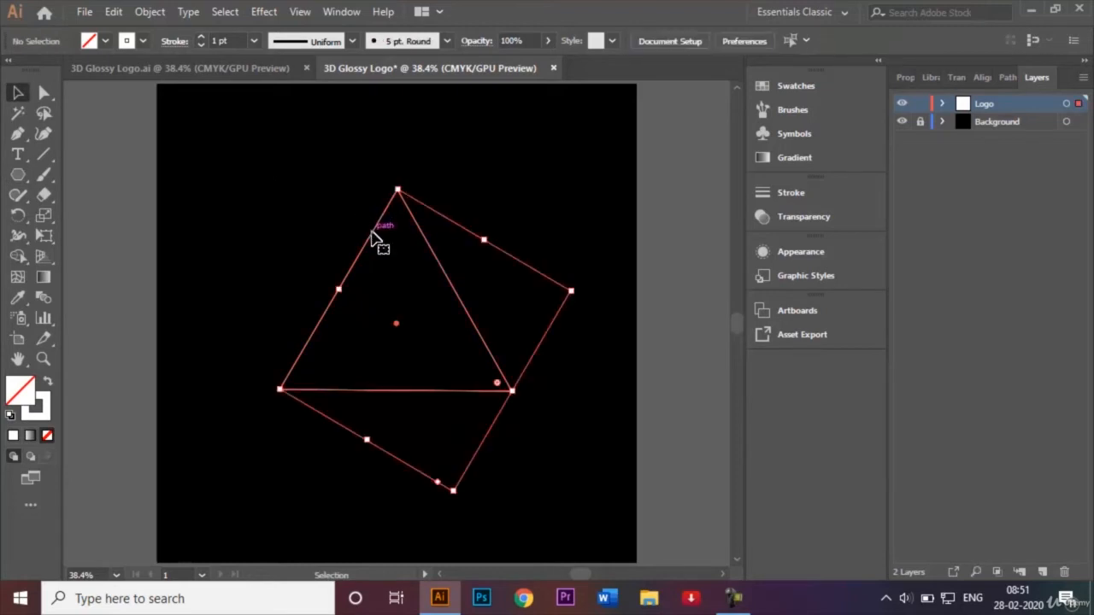
click(15, 135)
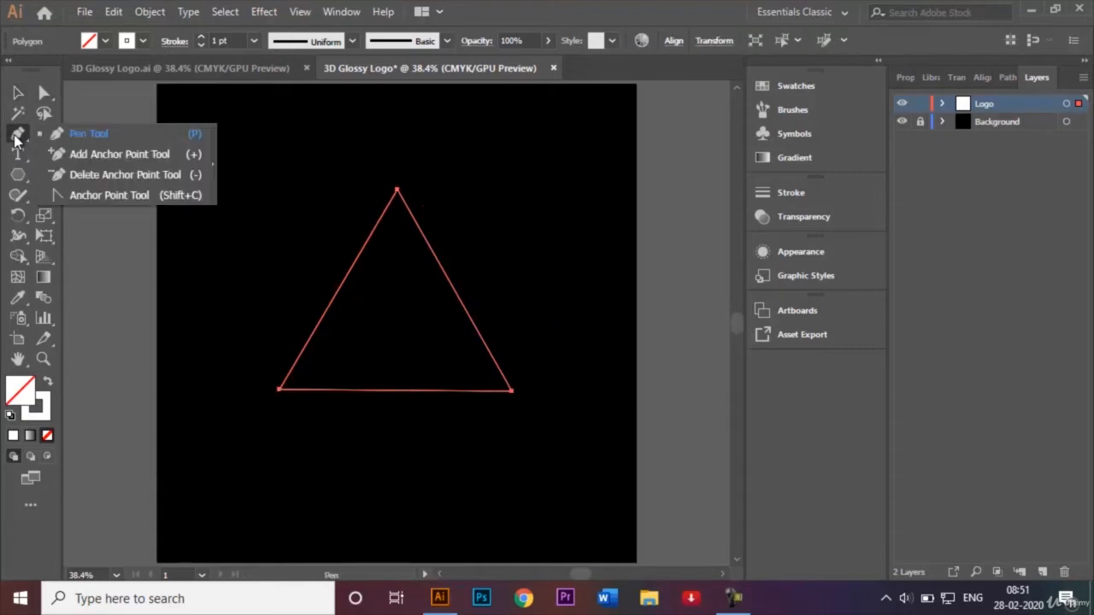
click(107, 195)
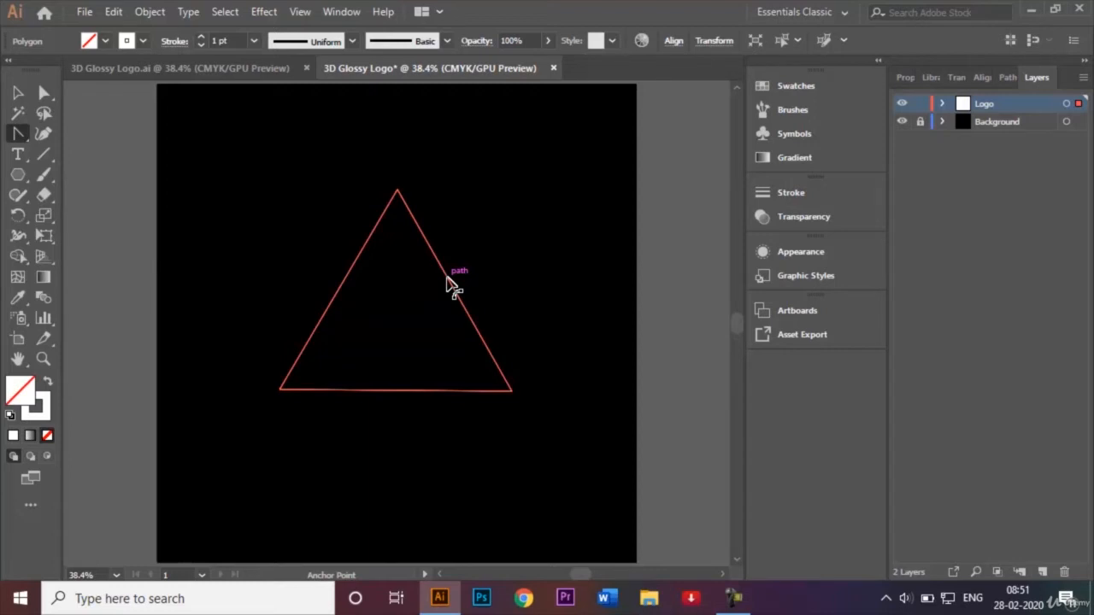
drag(447, 275, 478, 267)
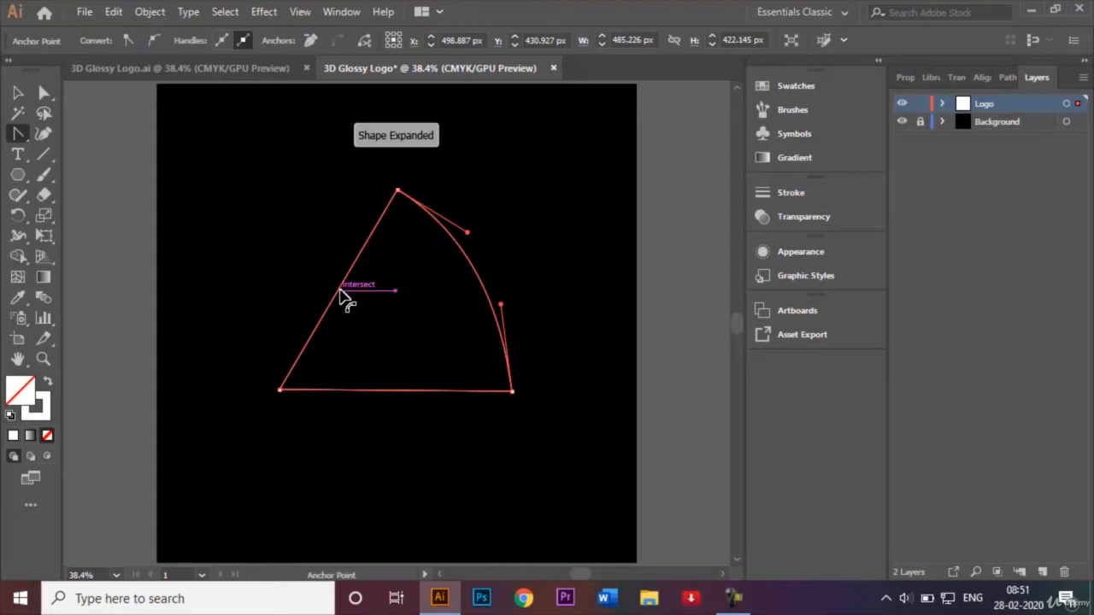
drag(342, 298, 304, 285)
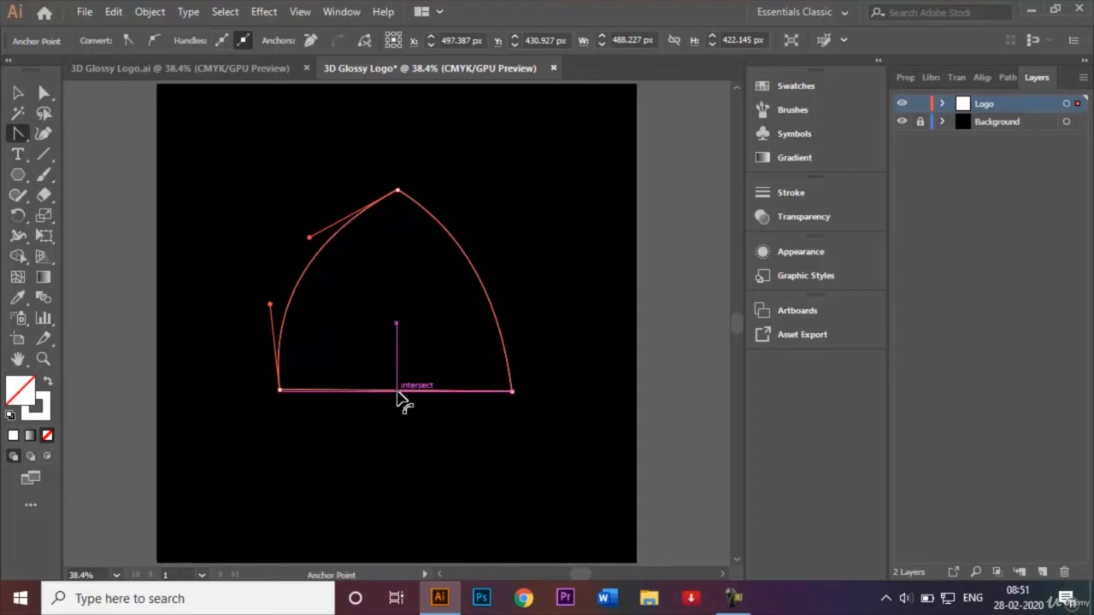
drag(395, 391, 400, 347)
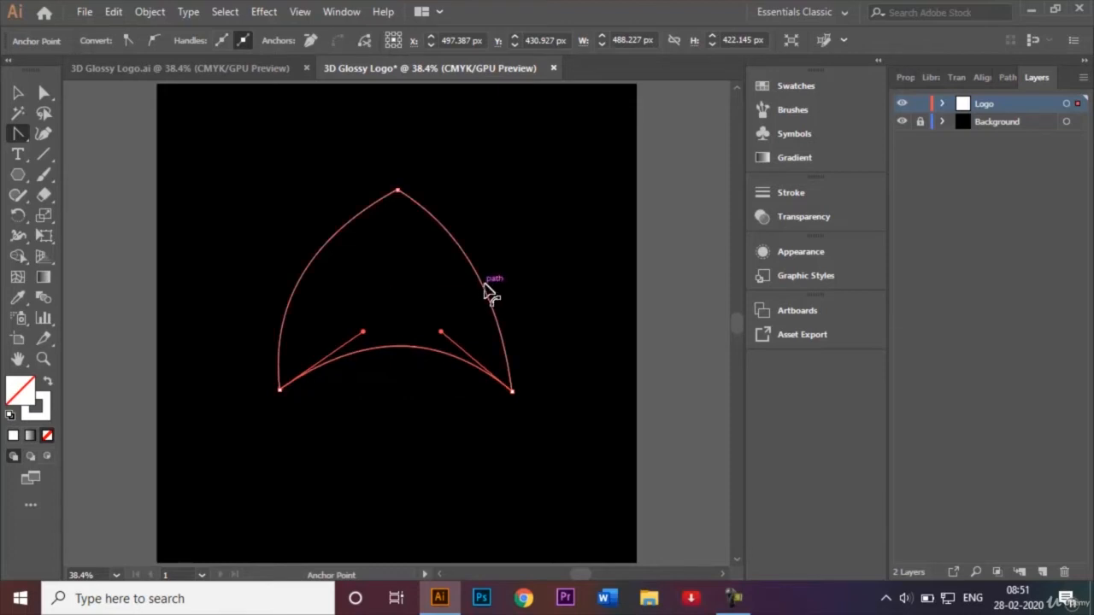
mouse_move(484, 292)
mouse_down()
mouse_move(496, 293)
mouse_move(492, 281)
mouse_up()
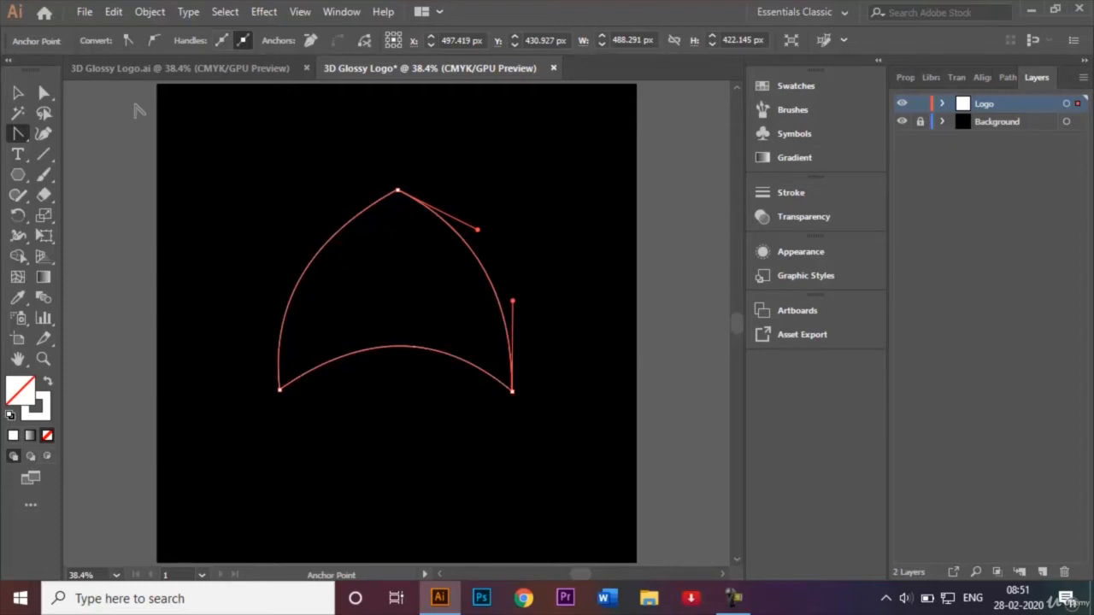
click(19, 93)
click(139, 134)
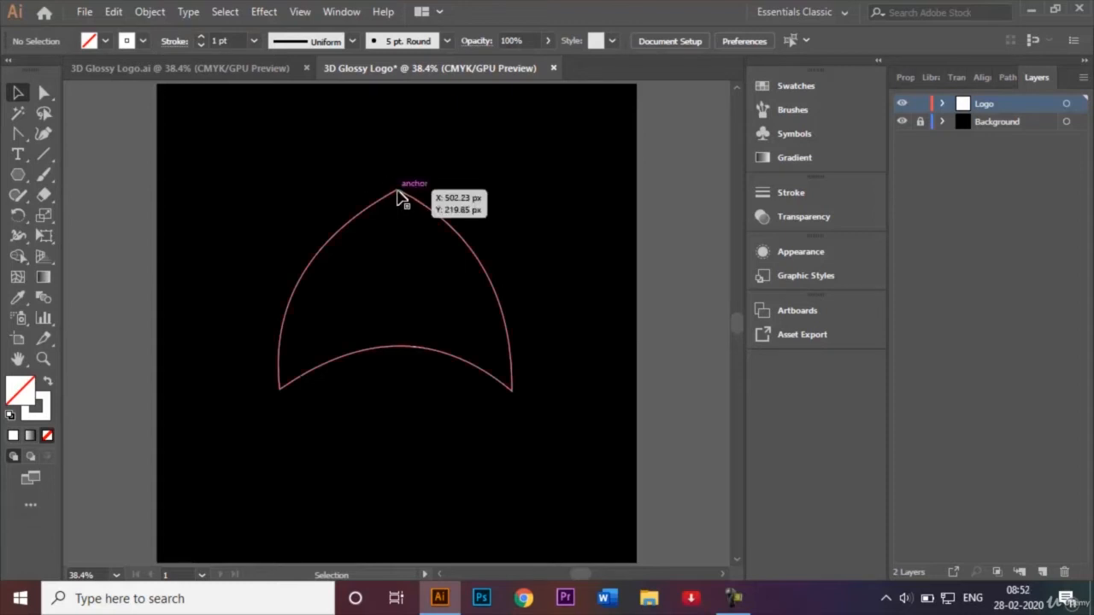
Round the curved triangle's top corner to about 108 px and its lower-left corner to about 66 px, leaving the lower-right corner sharp
click(46, 97)
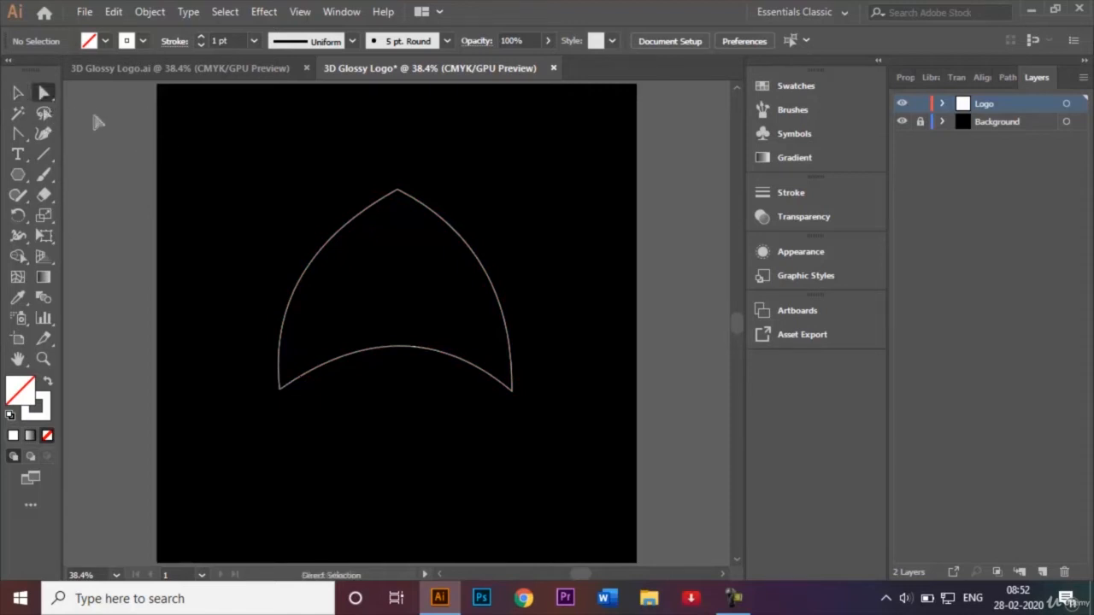
click(396, 191)
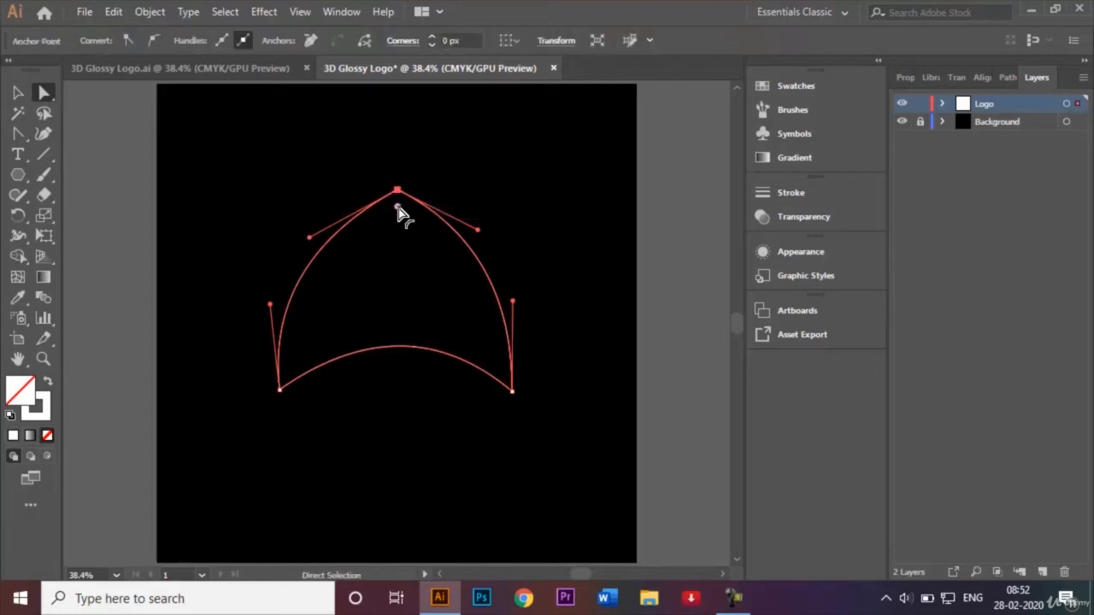
drag(397, 209, 403, 244)
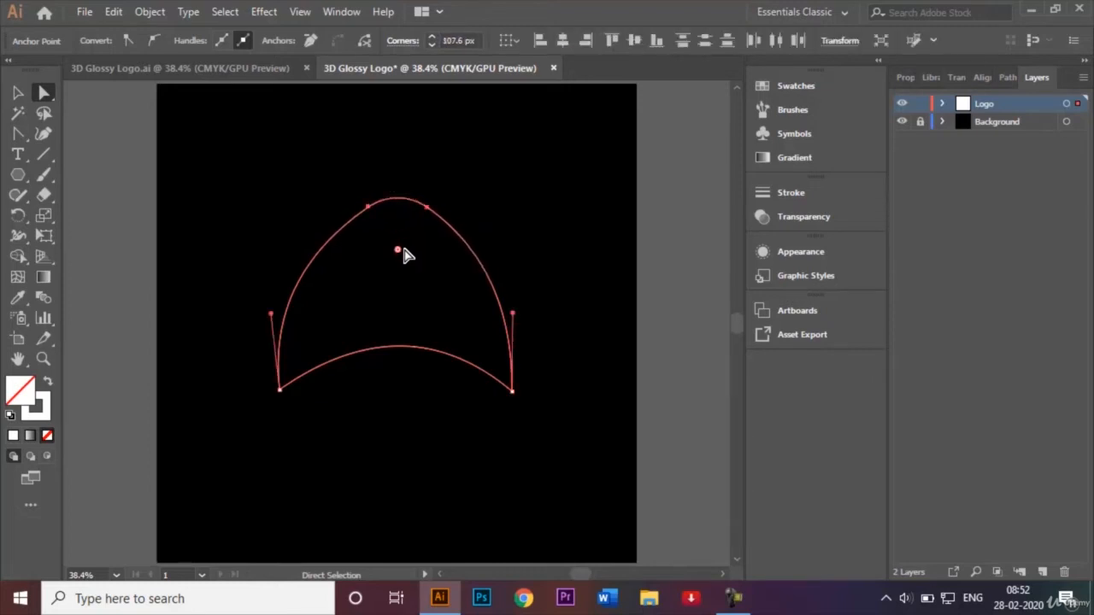
click(280, 392)
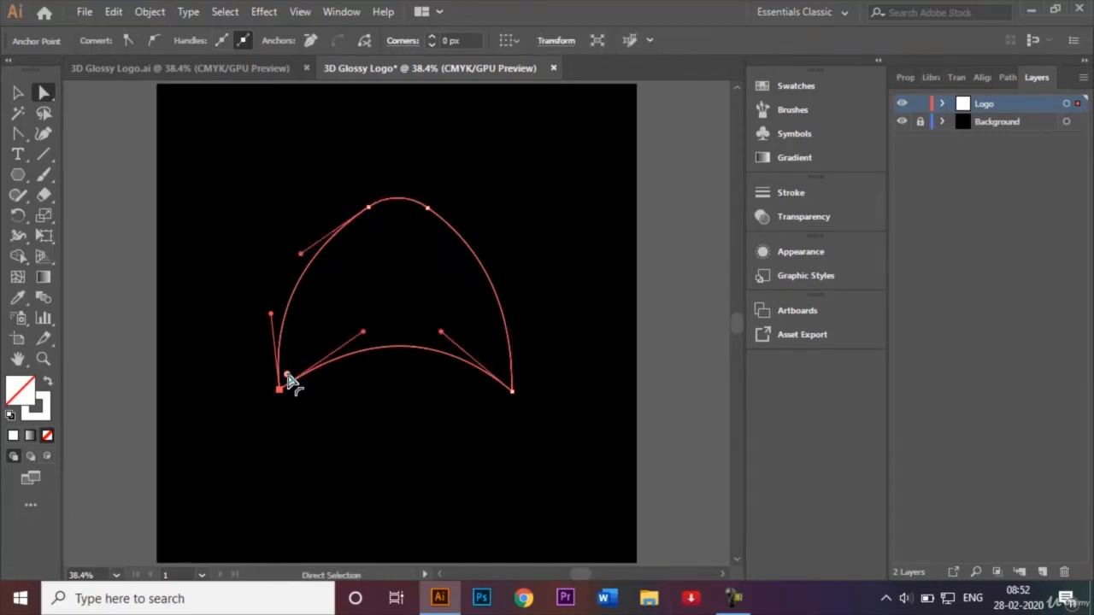
drag(289, 380, 326, 351)
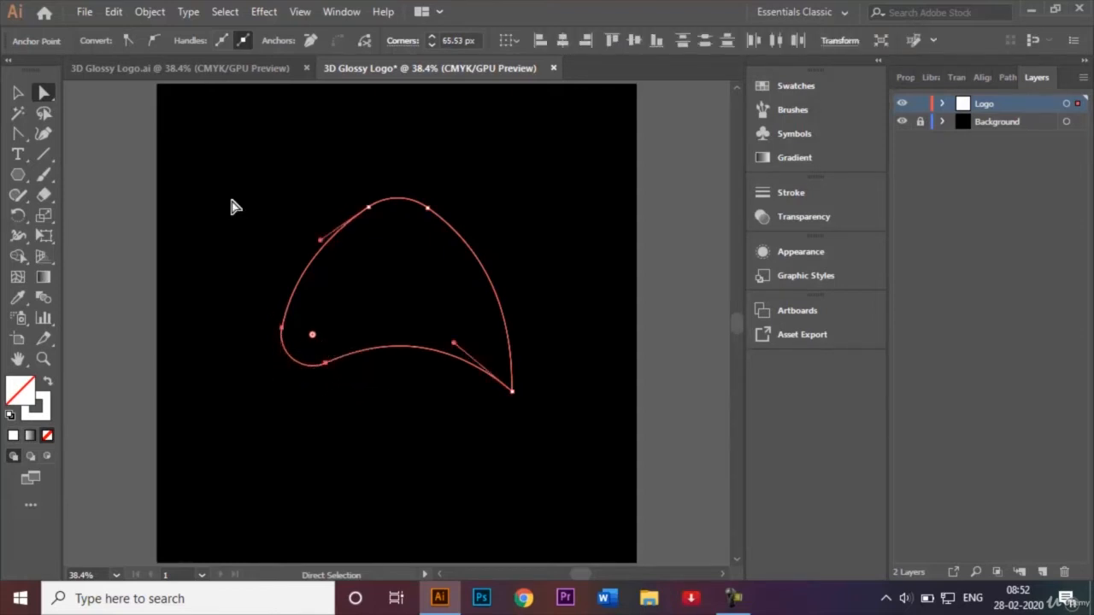
click(17, 98)
click(220, 165)
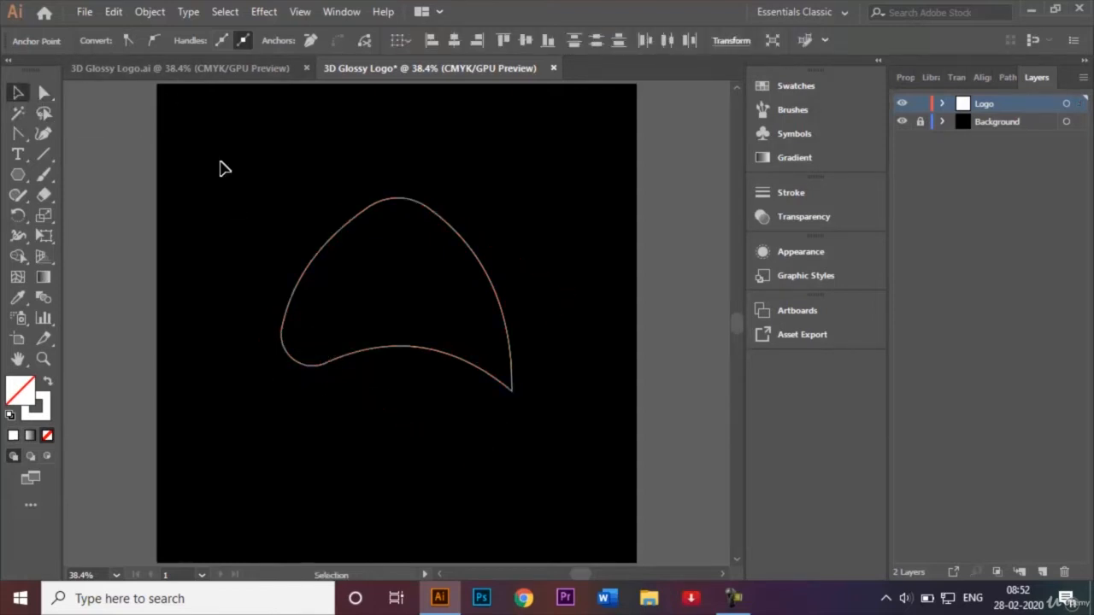
Swap the shape's fill and stroke so it has a white fill and no stroke
click(346, 232)
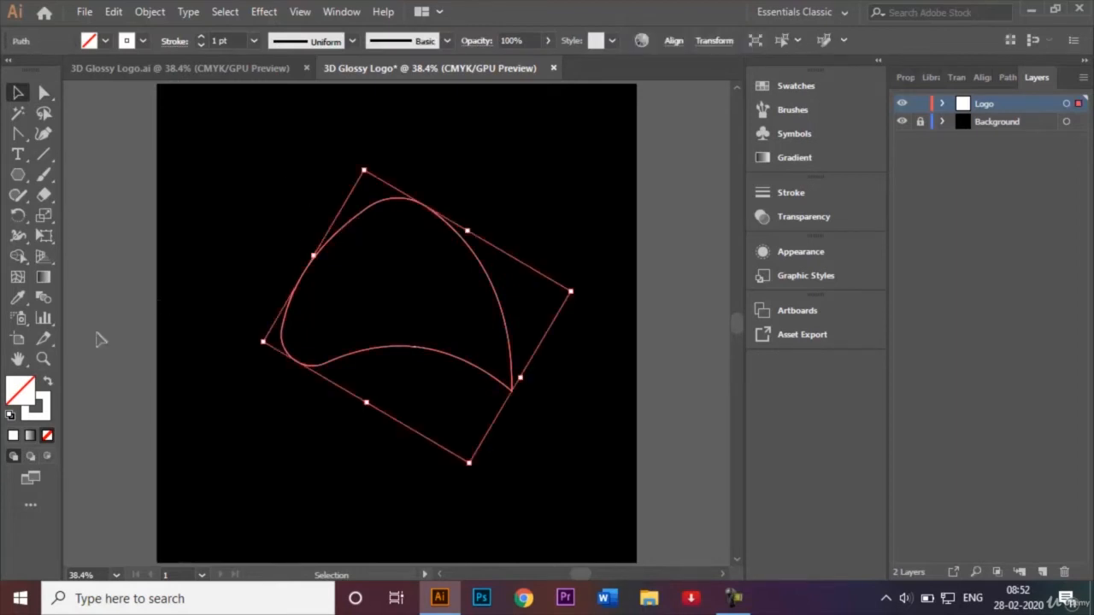
click(50, 387)
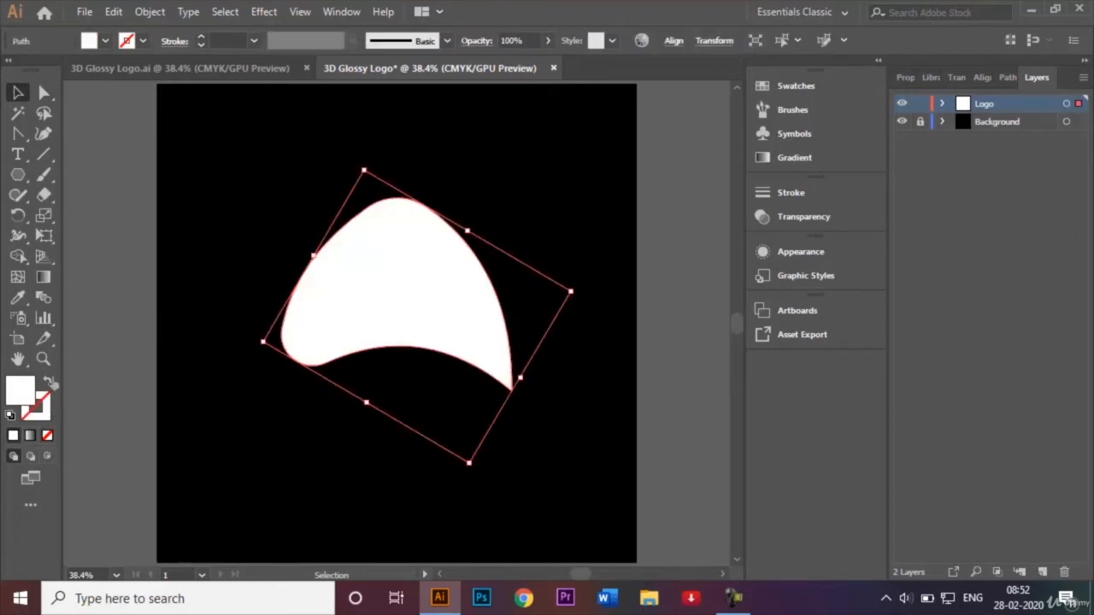
click(274, 214)
double_click(408, 266)
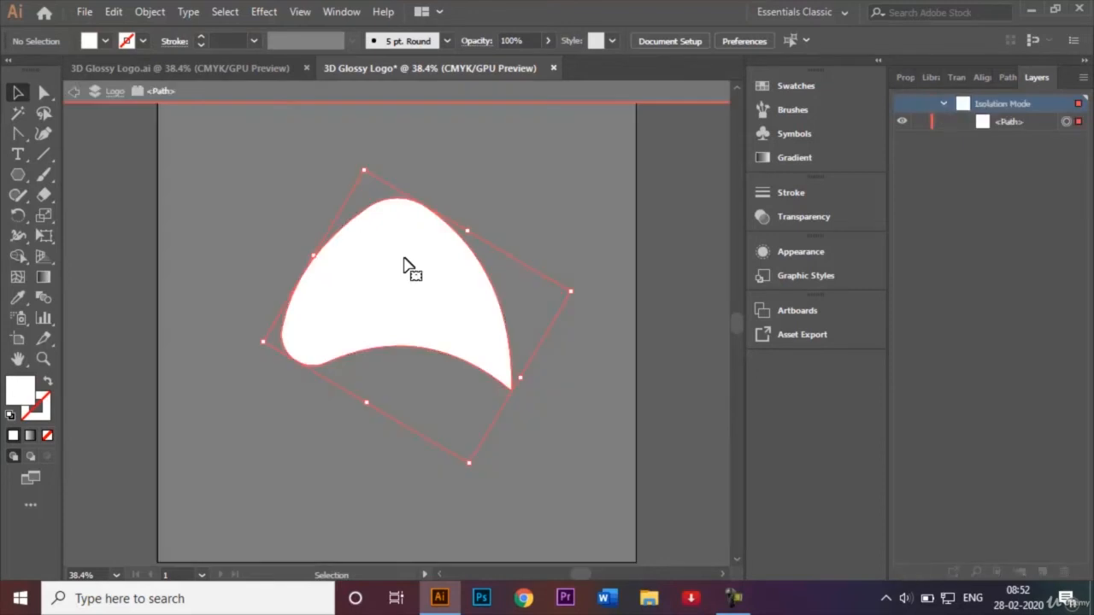
double_click(599, 213)
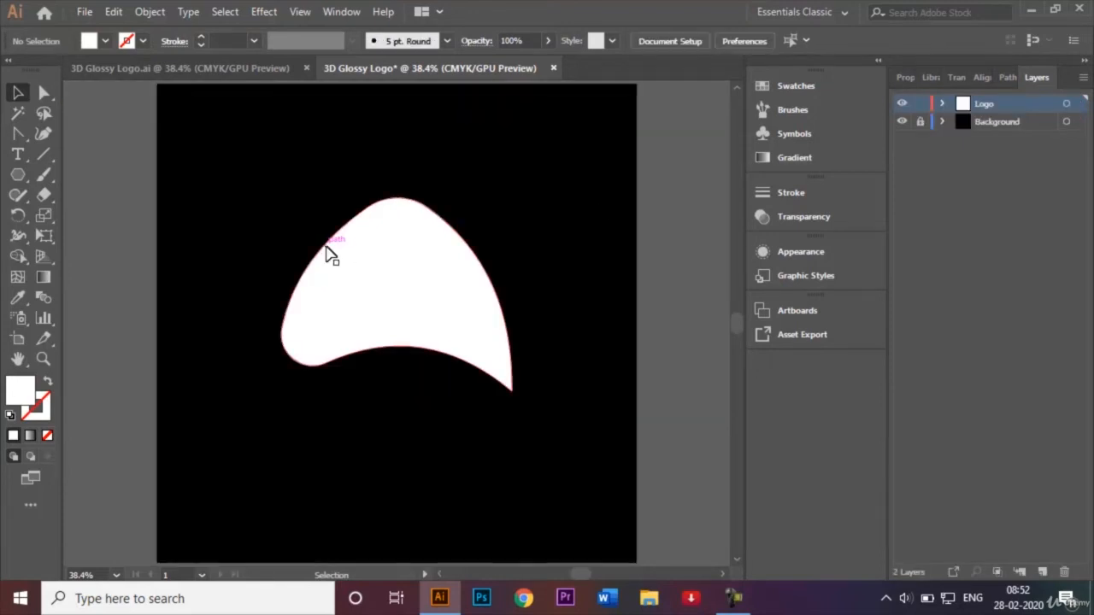
Start a 3D Extrude & Bevel effect on the white shape with rotations of 22° around X, -10° around Y and 9° around Z
click(383, 272)
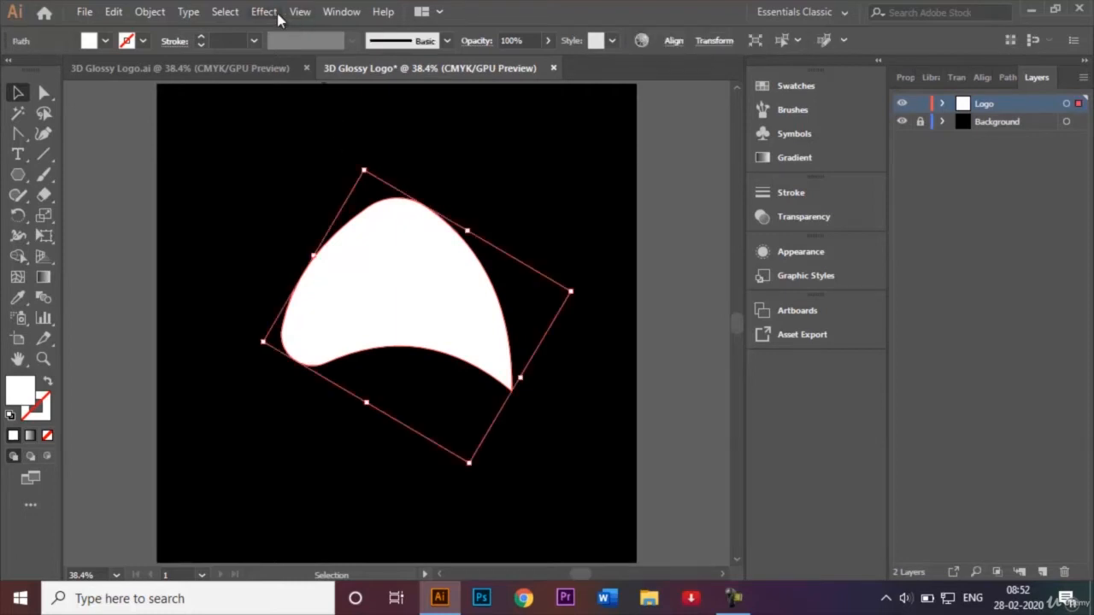
click(265, 12)
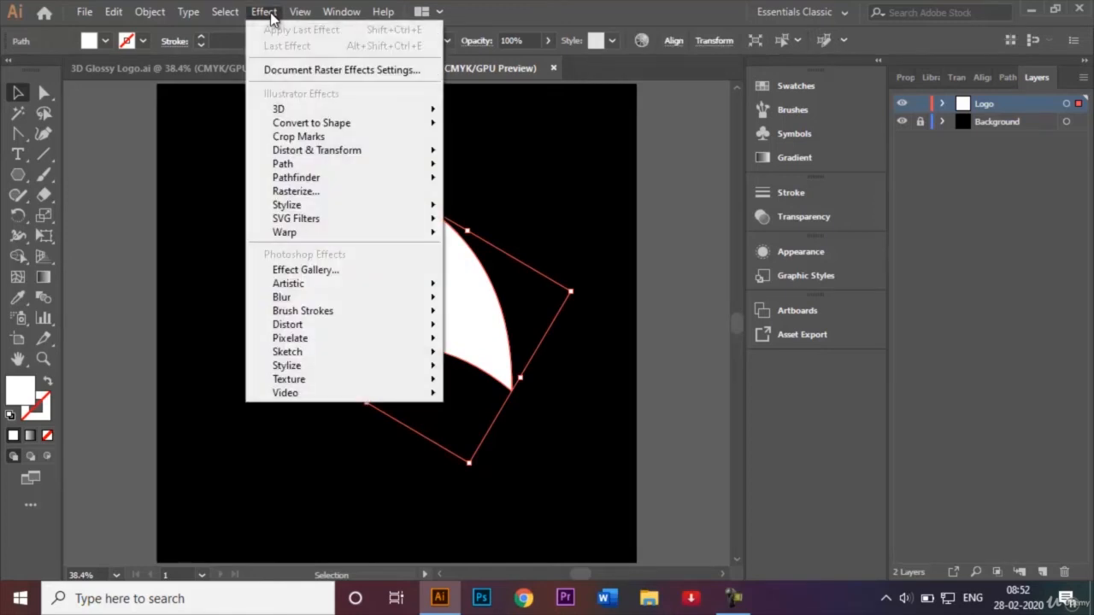
mouse_move(324, 117)
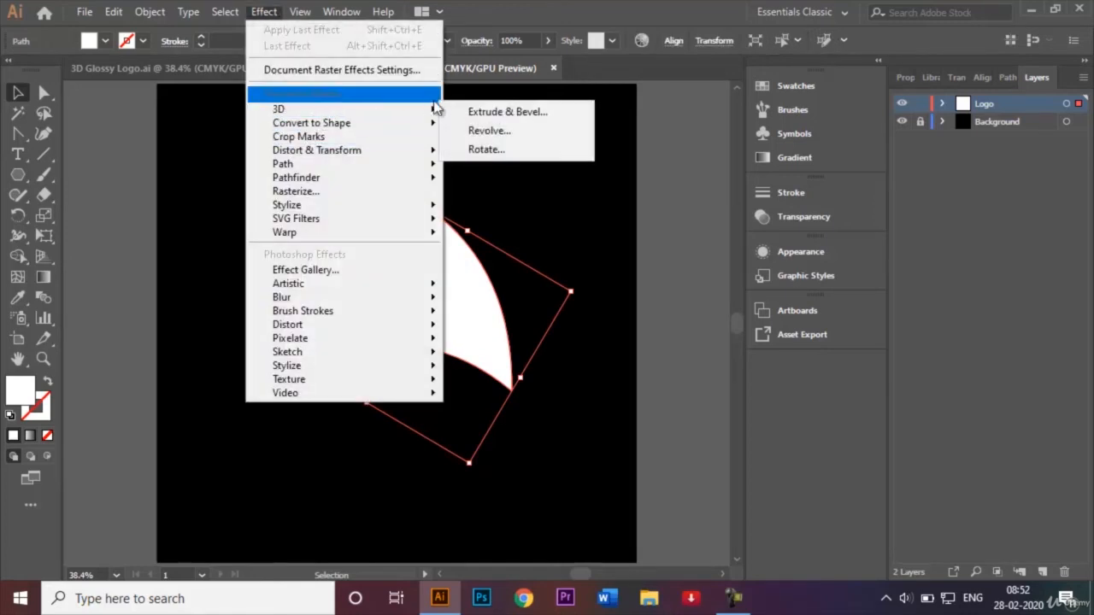
click(486, 114)
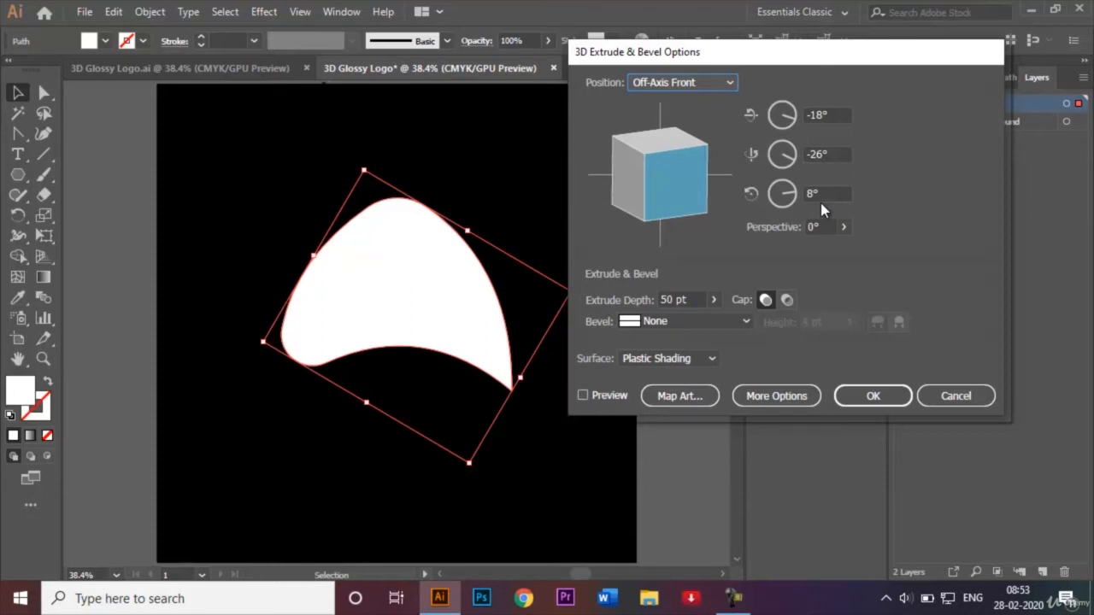
click(821, 116)
key(BackSpace)
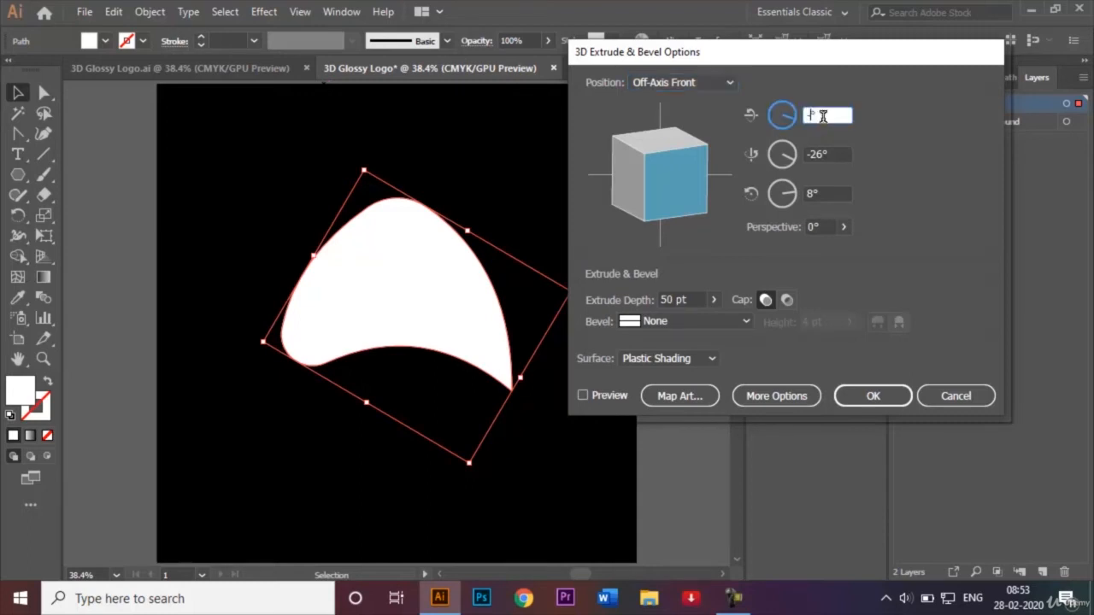
text(22)
click(818, 154)
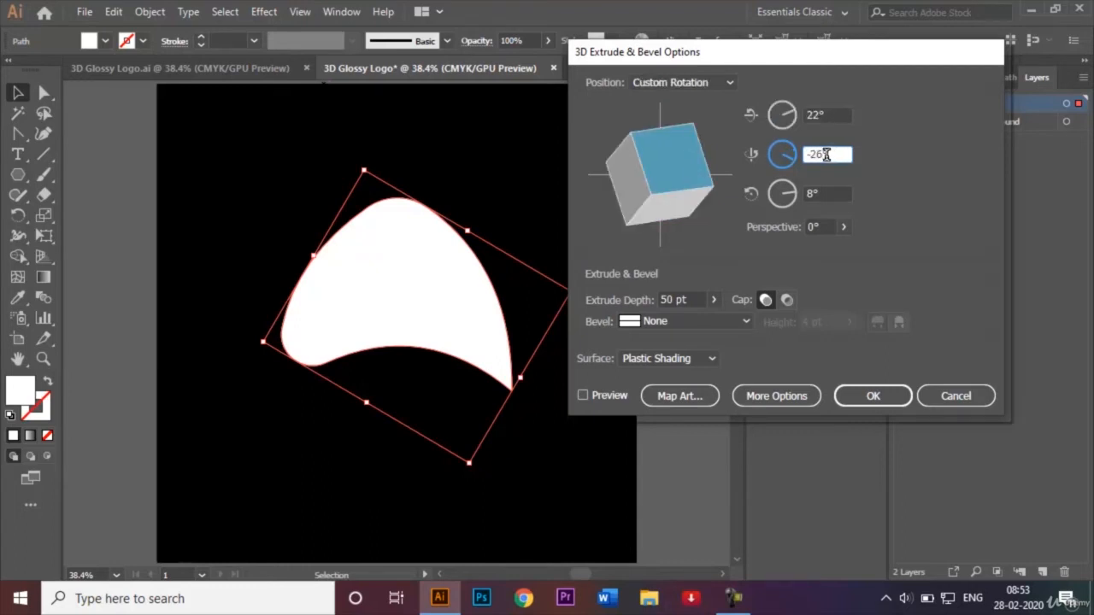
text(-10)
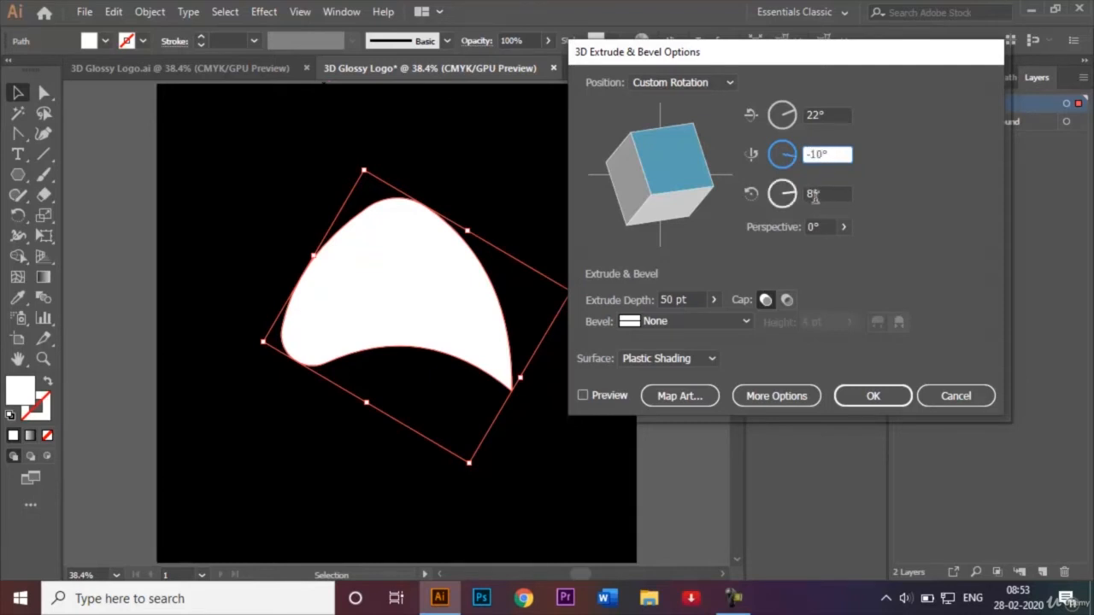
click(812, 193)
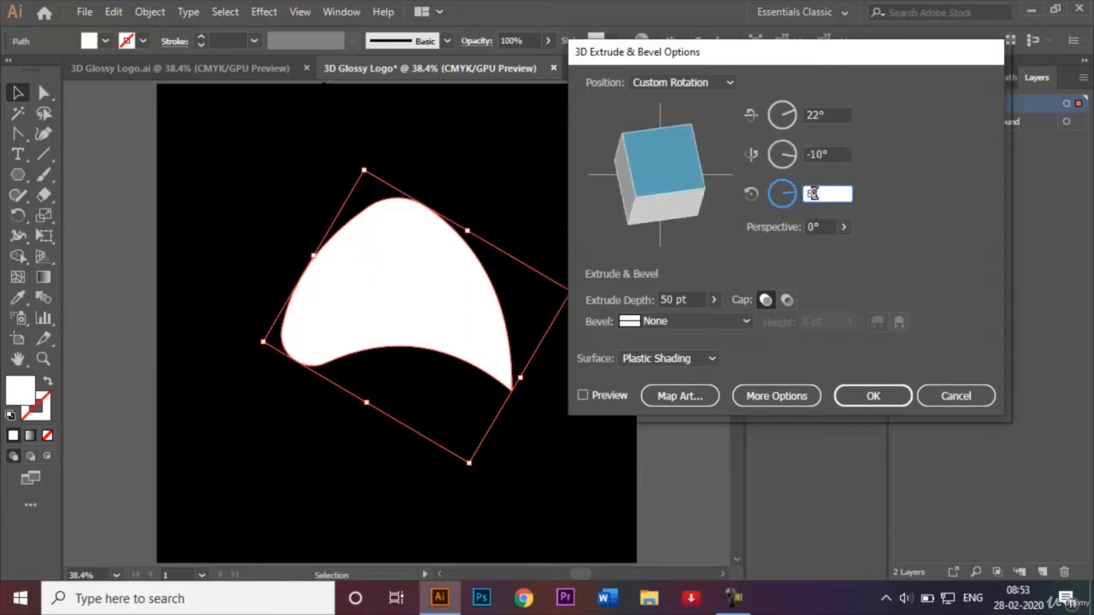
key(BackSpace)
text(9)
Set the extrude depth to 45 pt, preview the result and apply the 3D effect to the shape
click(672, 299)
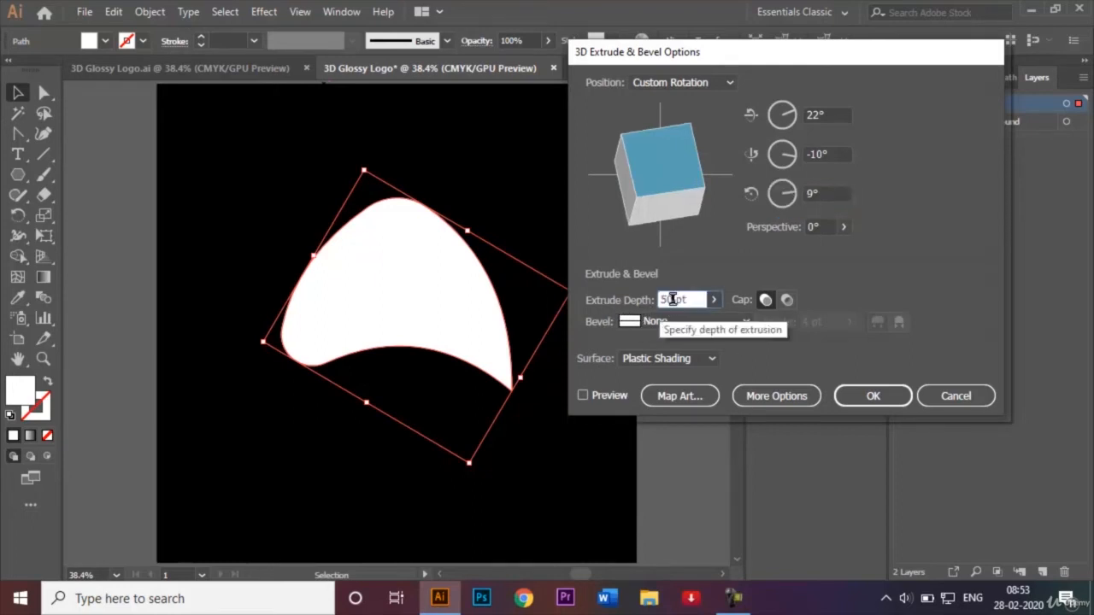
key(BackSpace)
key(Left)
text(4)
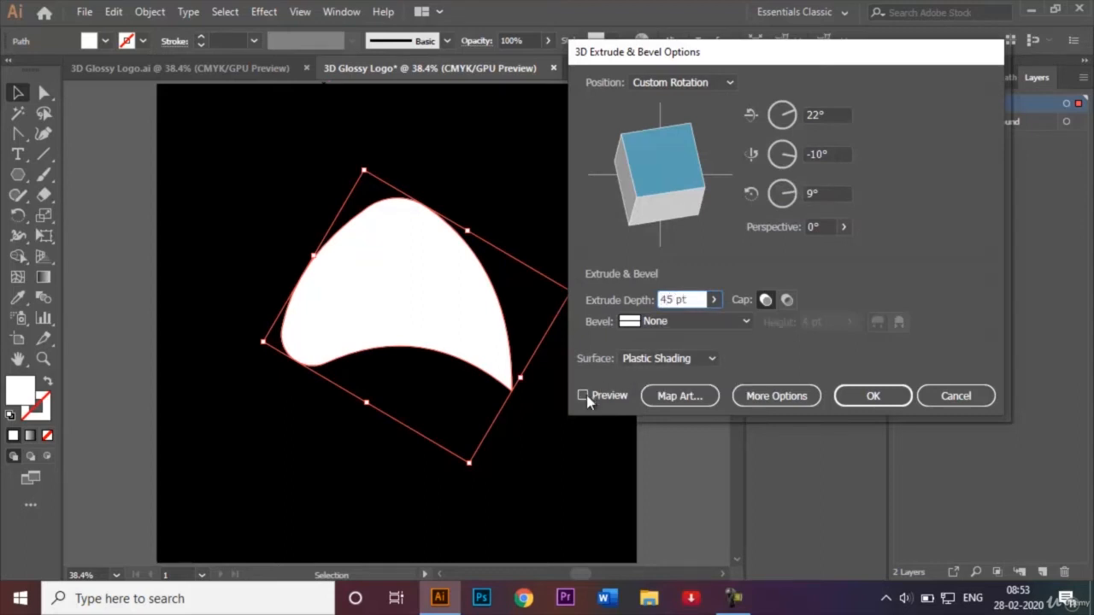
click(584, 396)
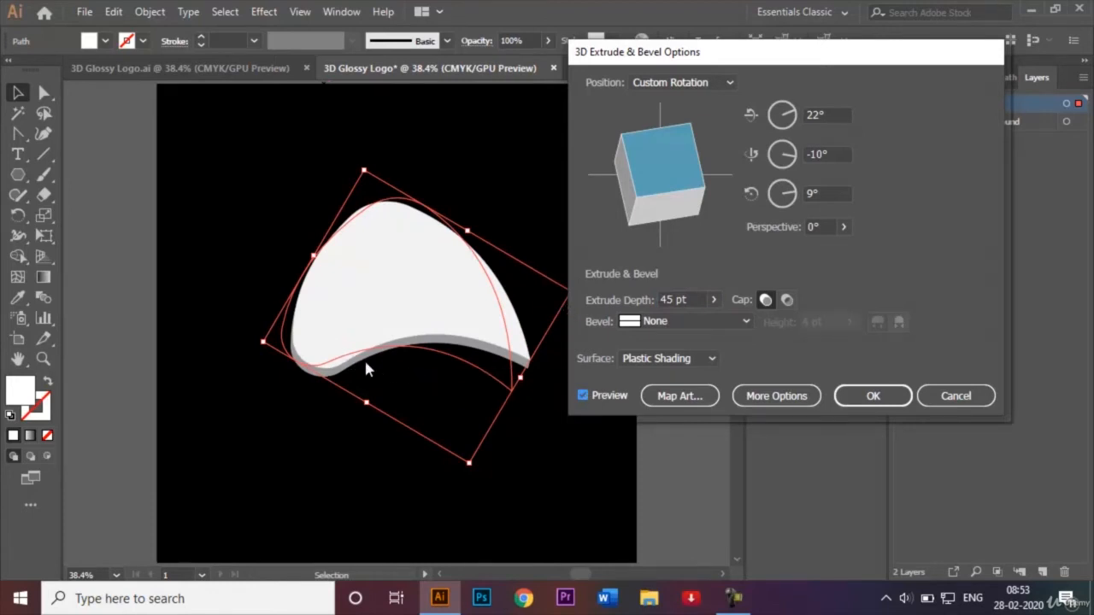
click(892, 406)
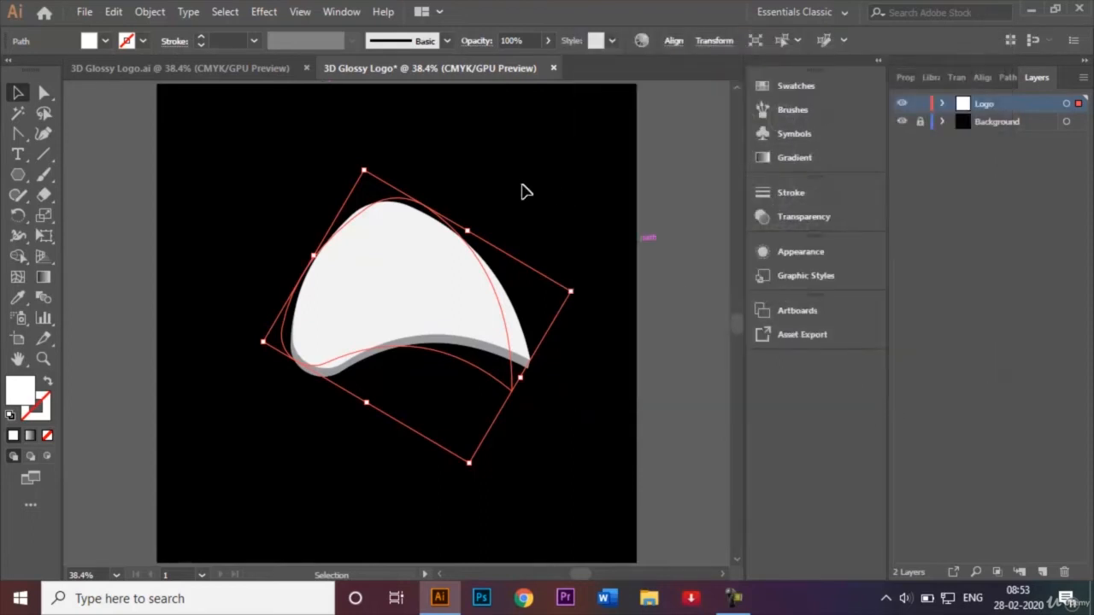
click(525, 192)
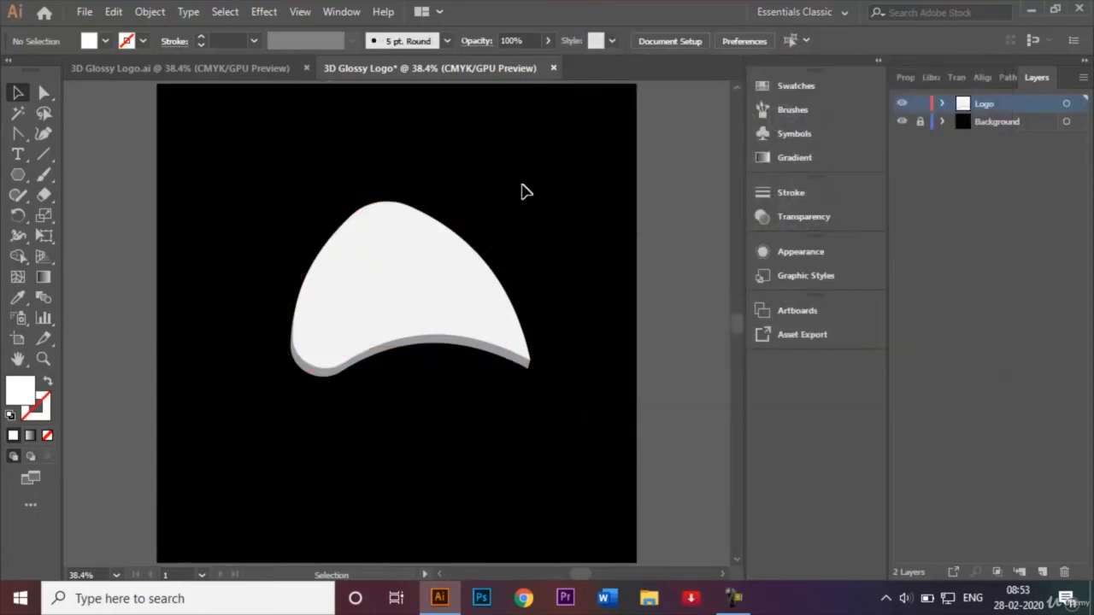
Move the extruded shape toward the artboard's upper left and rotate it counterclockwise so its sharp tip points right
drag(378, 273, 300, 210)
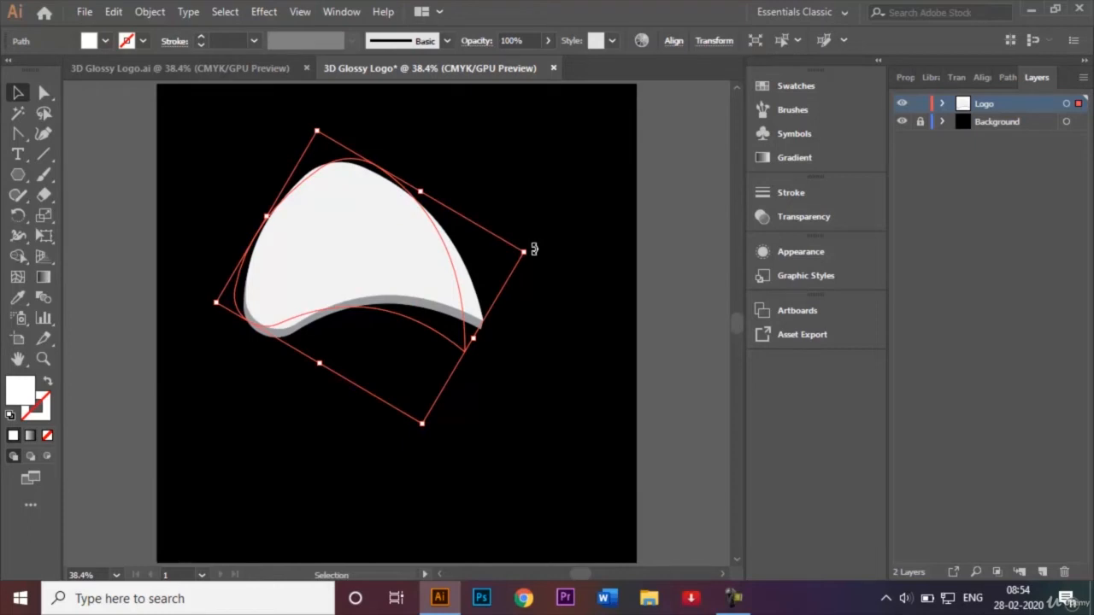
drag(534, 248, 506, 181)
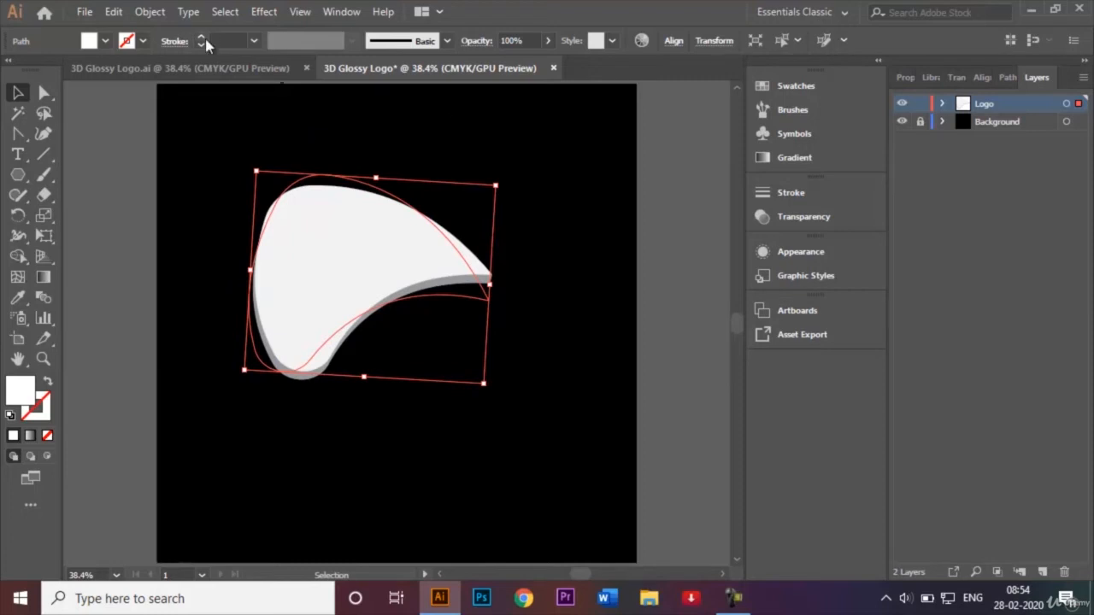
Expand the appearance of the extruded 3D shape into editable paths
click(149, 14)
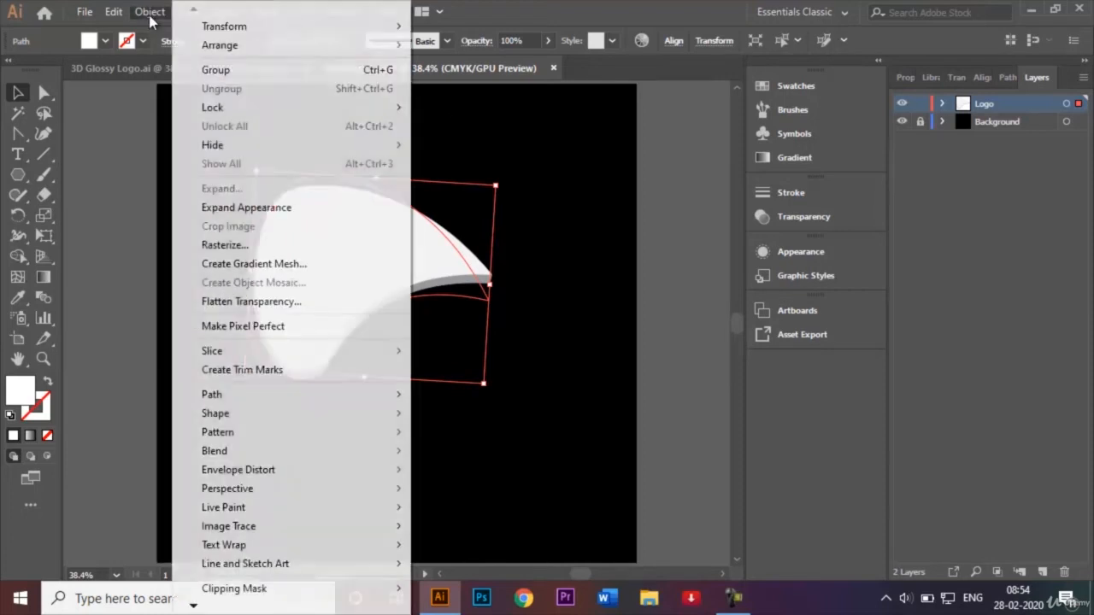
click(226, 211)
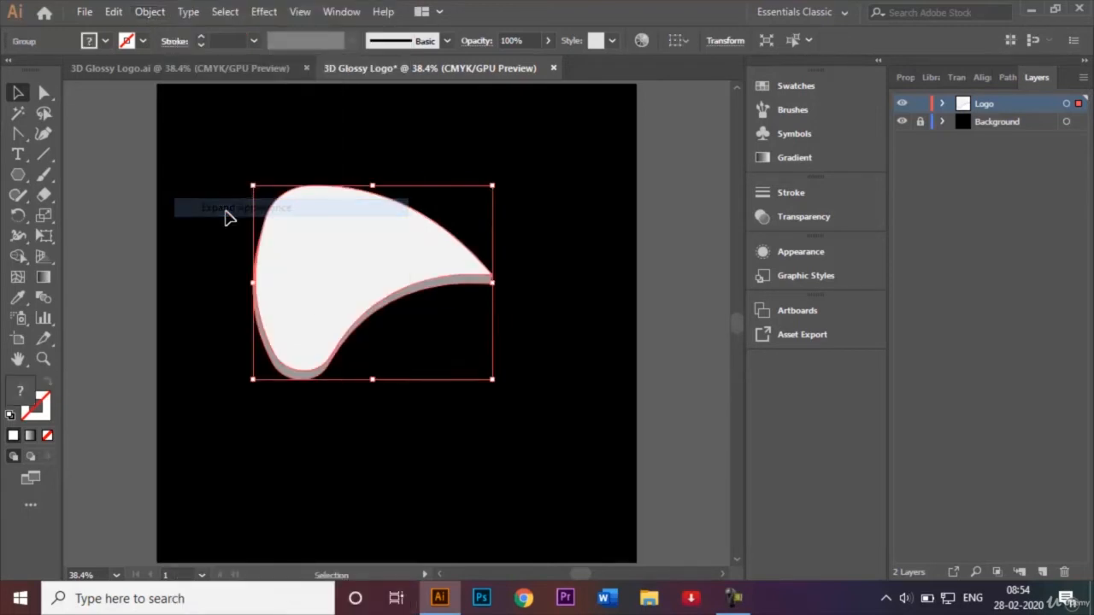
click(444, 224)
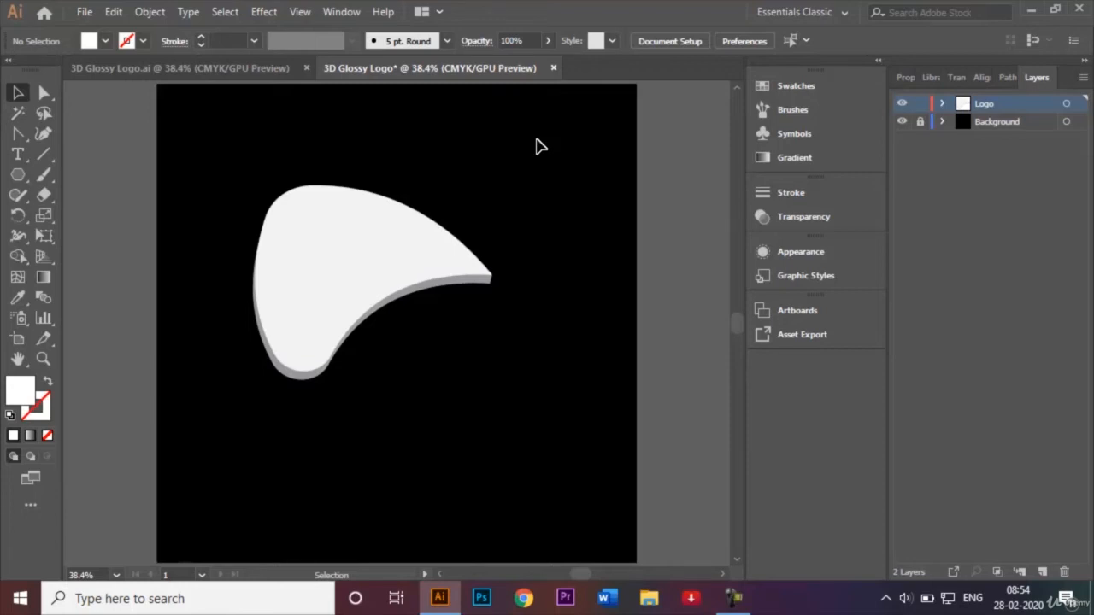
Ungroup the expanded shape twice so its front face separates from the grey extruded sides
click(373, 230)
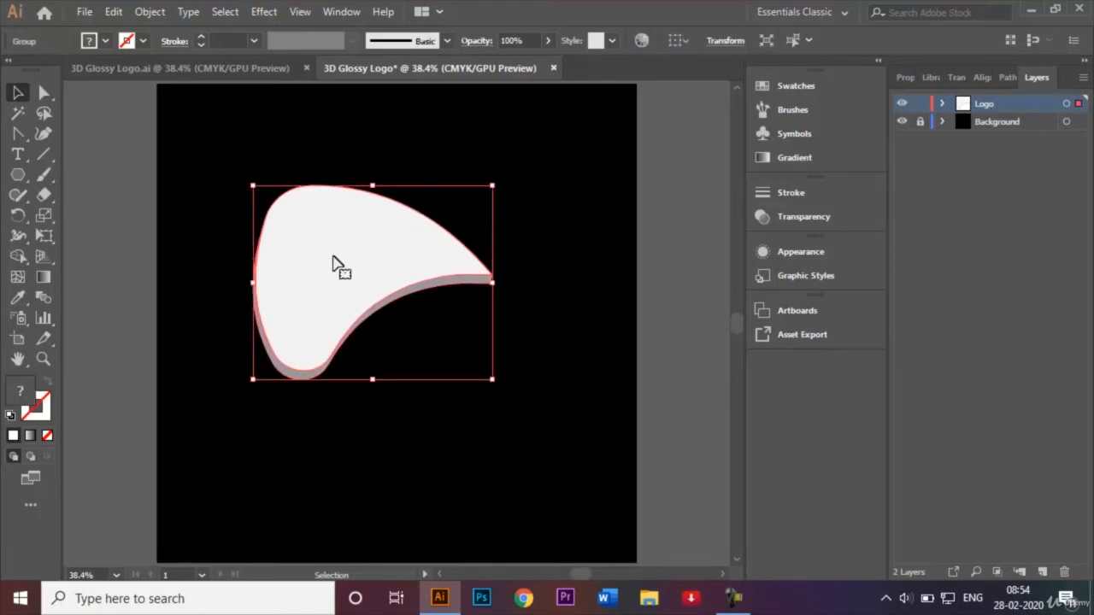
click(180, 234)
click(313, 252)
right_click(309, 298)
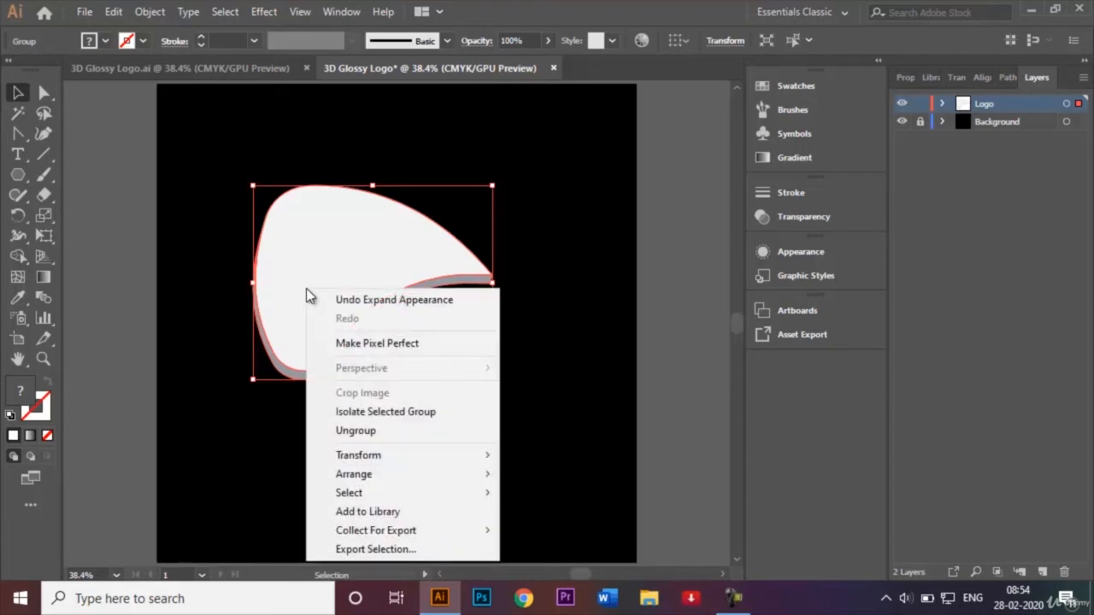
click(422, 436)
right_click(431, 434)
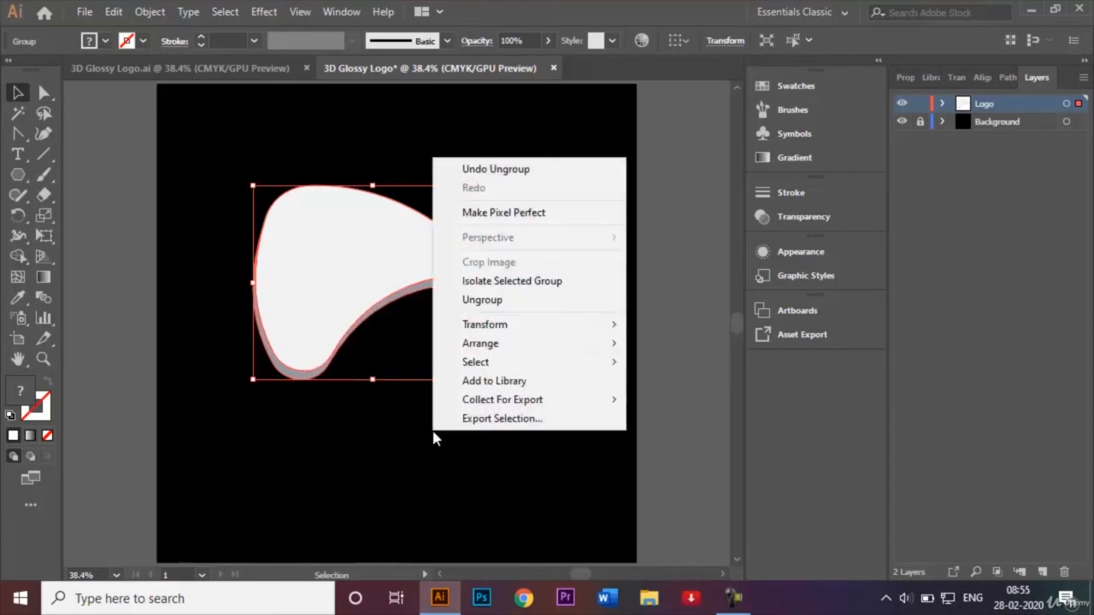
click(364, 536)
click(334, 265)
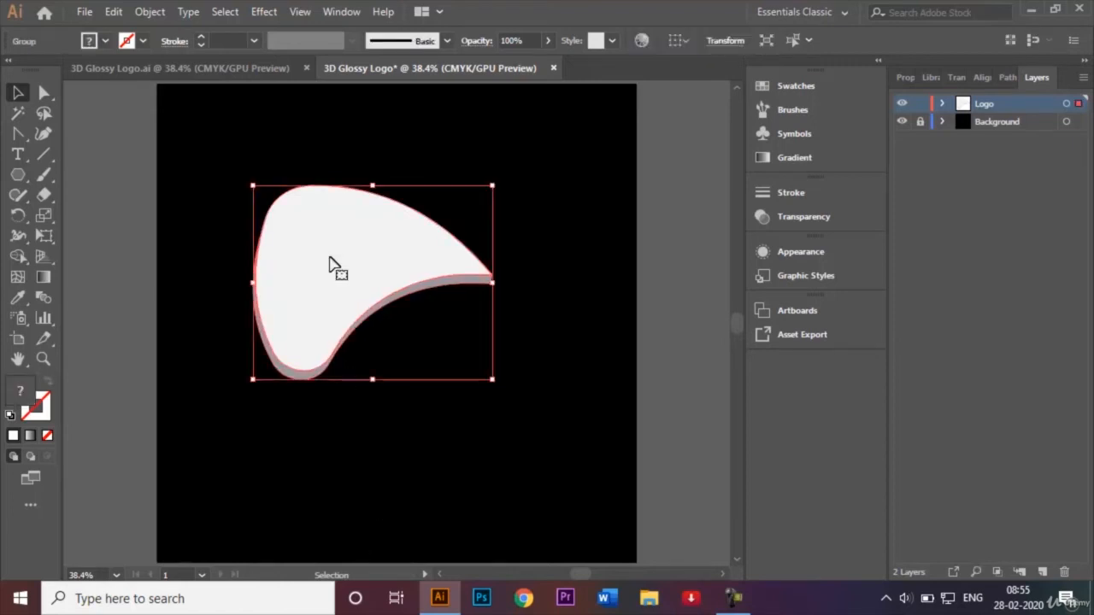
right_click(321, 282)
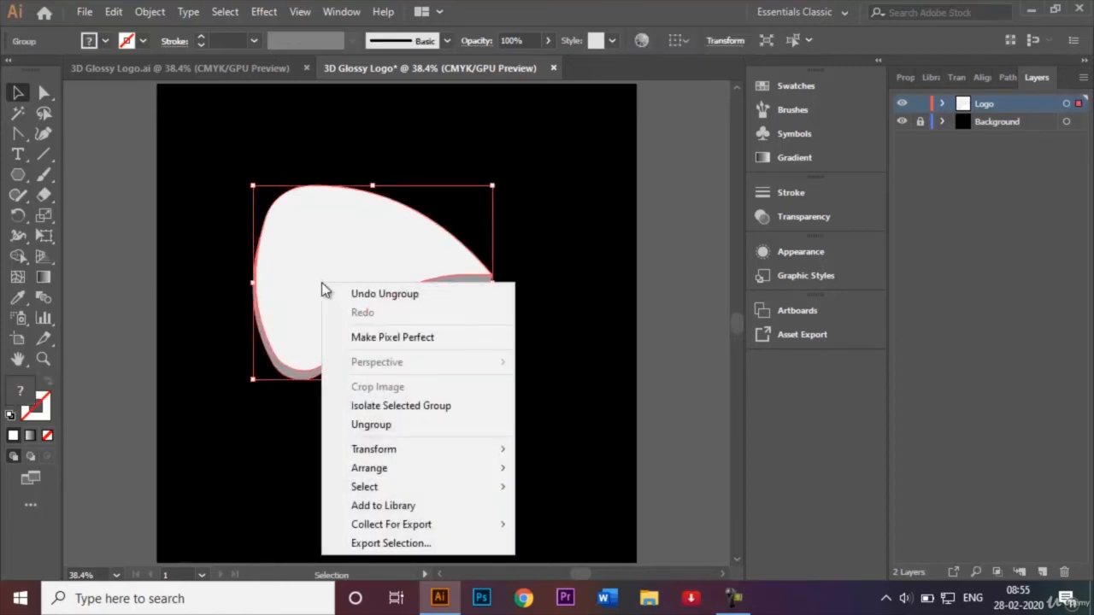
click(398, 426)
click(484, 456)
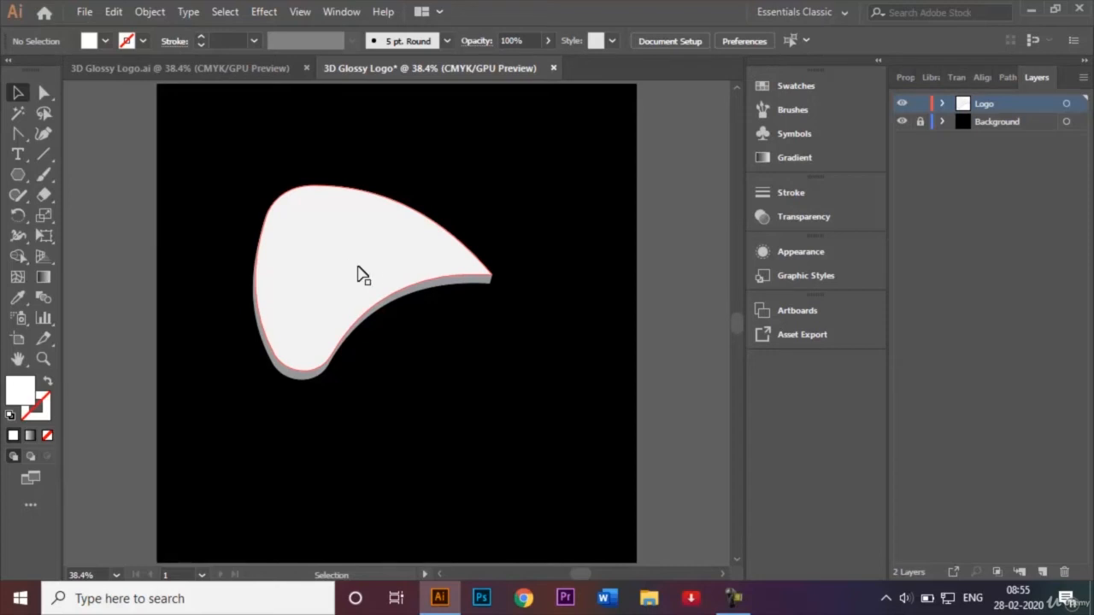
Check the finished reference logo, then start an Offset Path on the white front face and preview an offset of -5 px
click(212, 68)
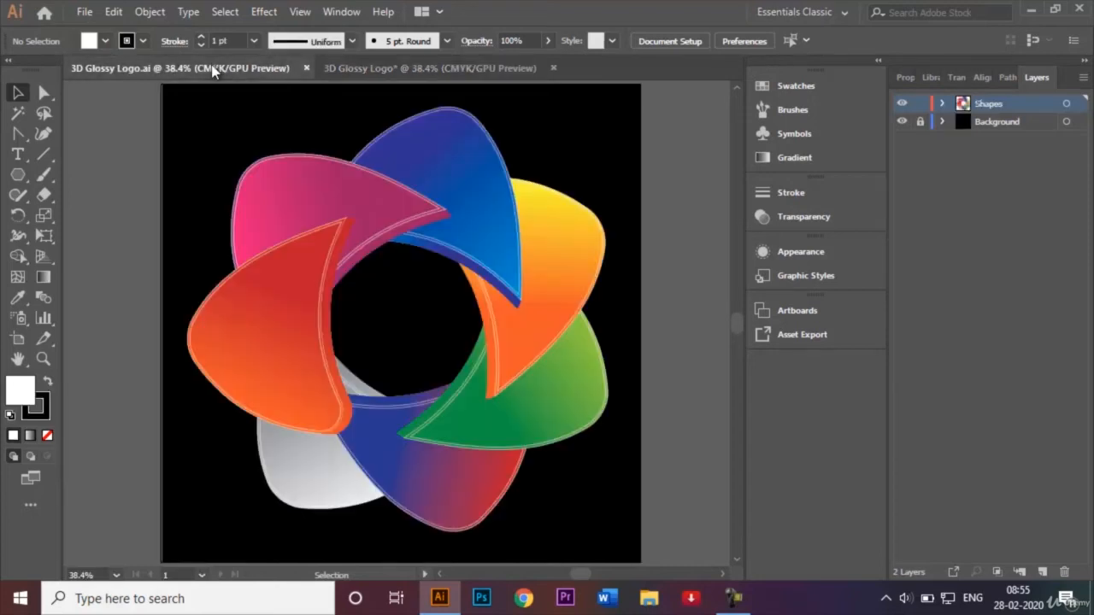
click(388, 67)
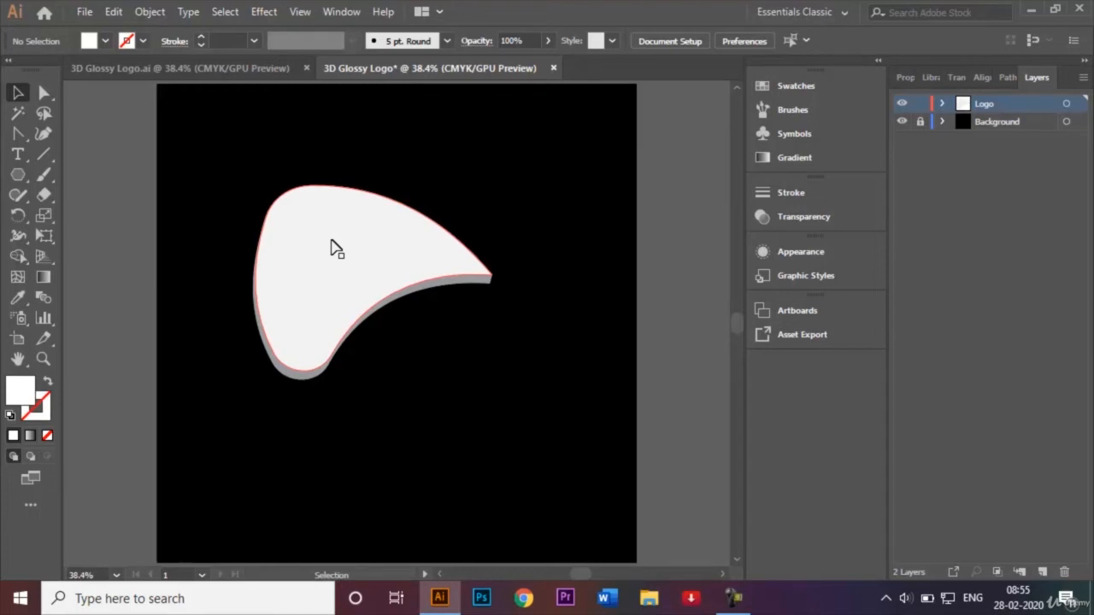
click(335, 248)
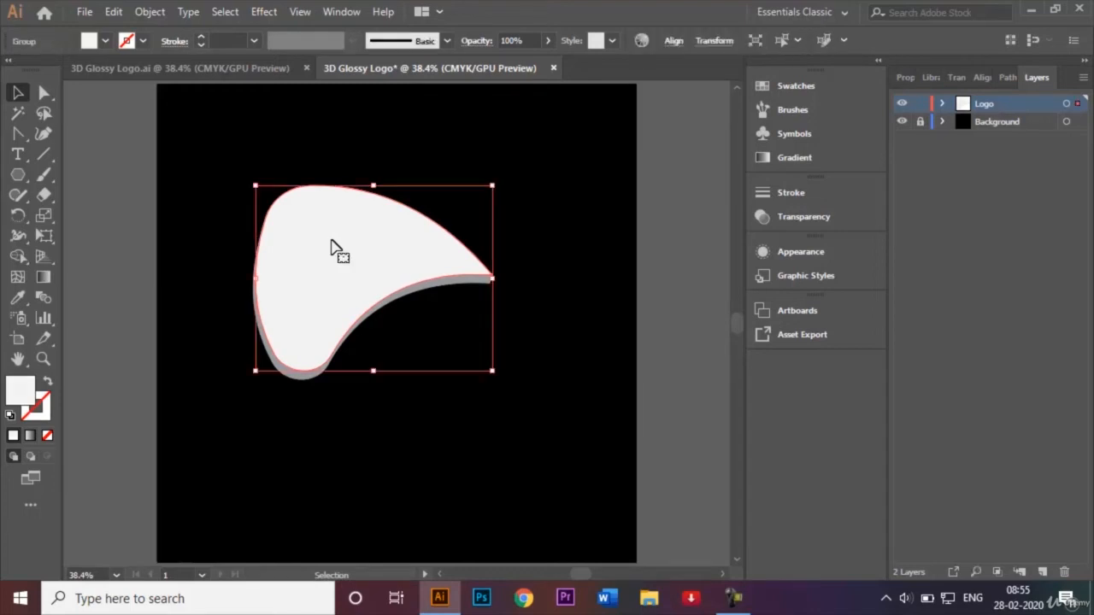
click(149, 11)
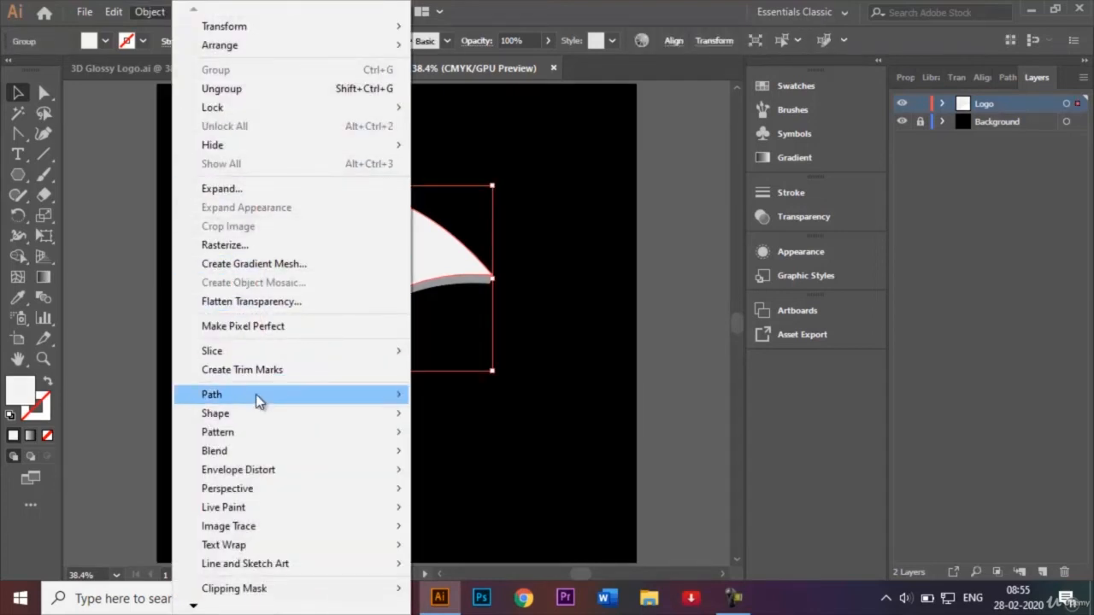
mouse_move(256, 394)
click(489, 245)
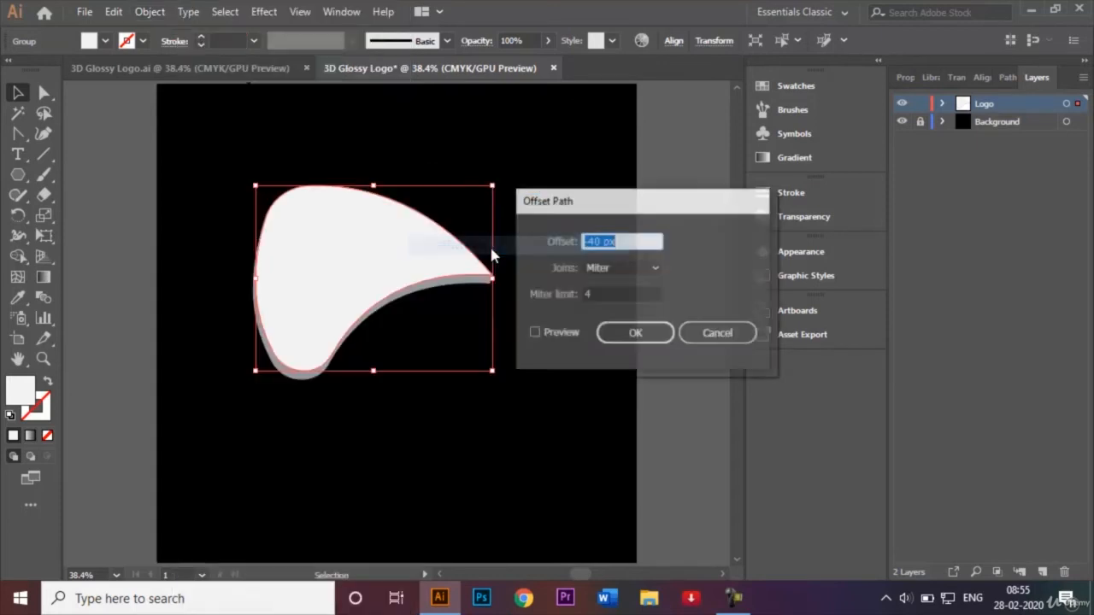
click(597, 240)
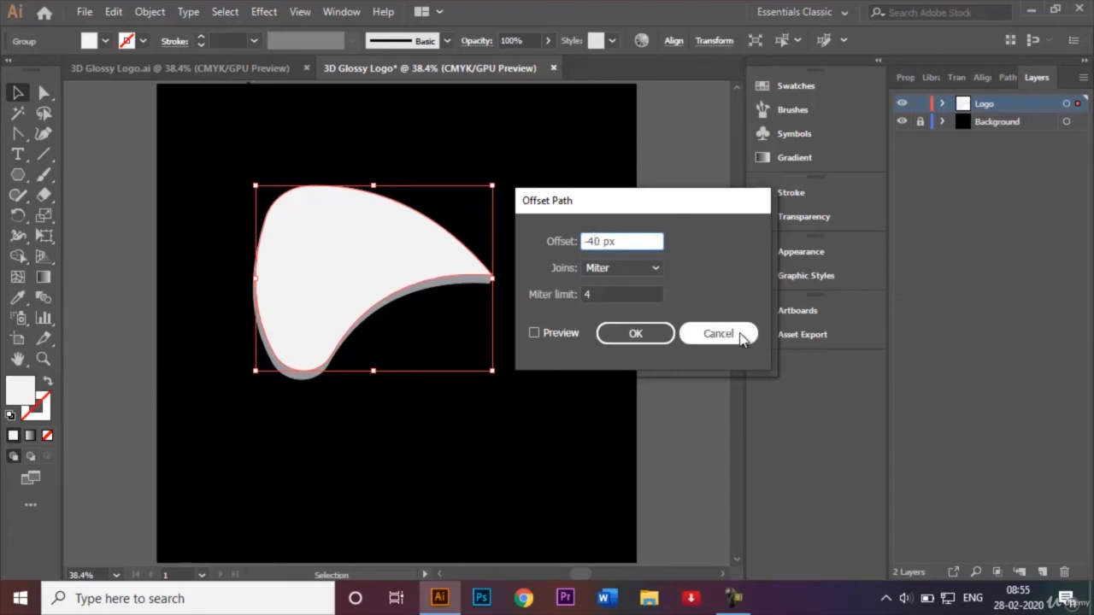
key(BackSpace)
key(BackSpace)
text(5)
click(534, 332)
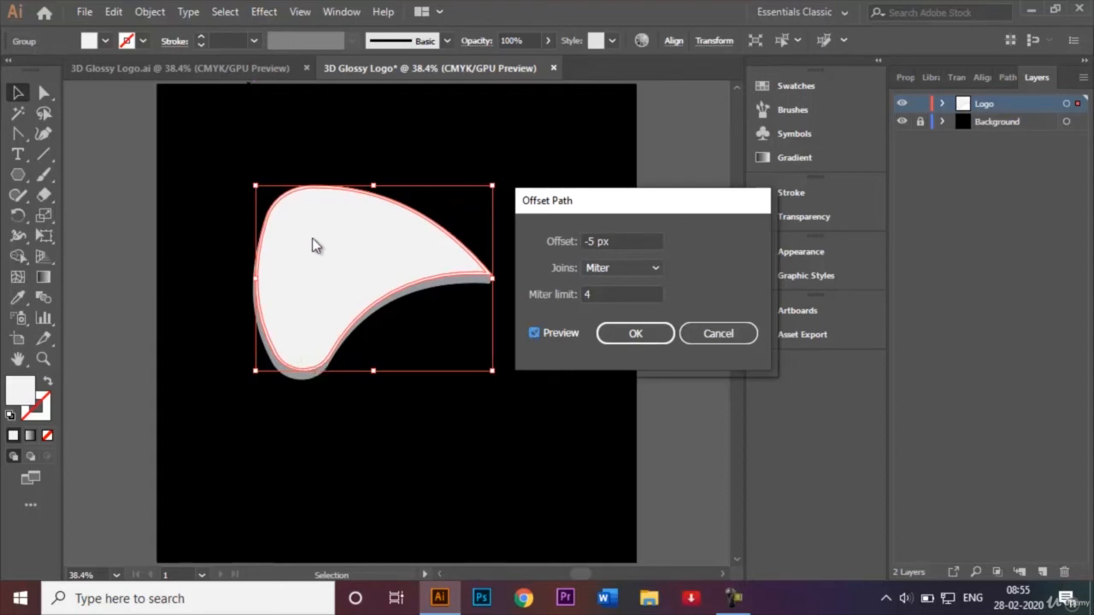
Set the offset to -10 px, preview it and apply the offset path to the front face
click(595, 242)
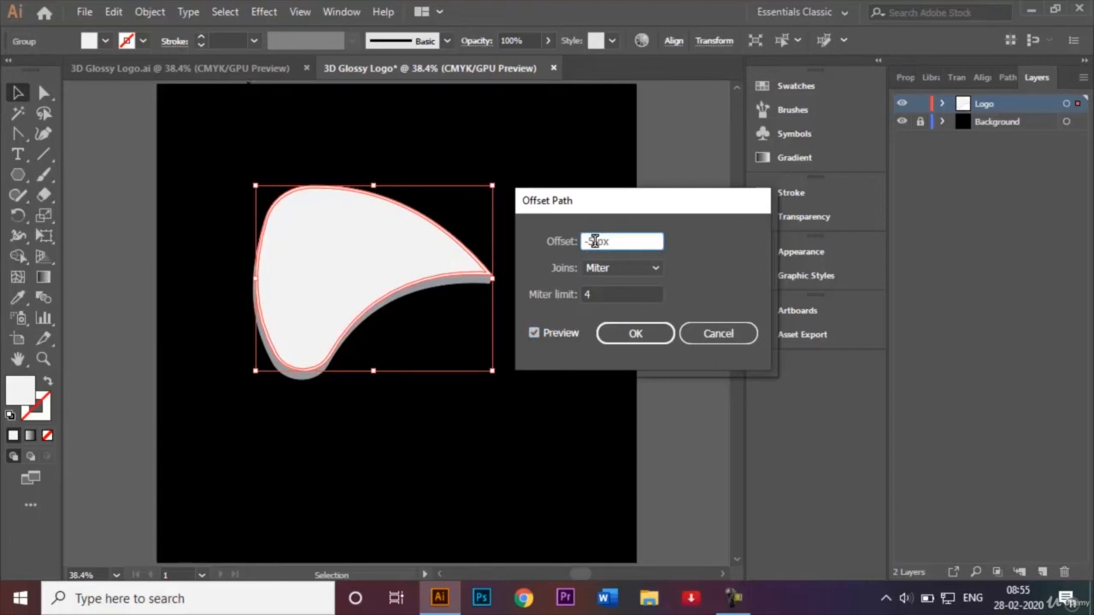
text(-10)
click(533, 334)
click(533, 334)
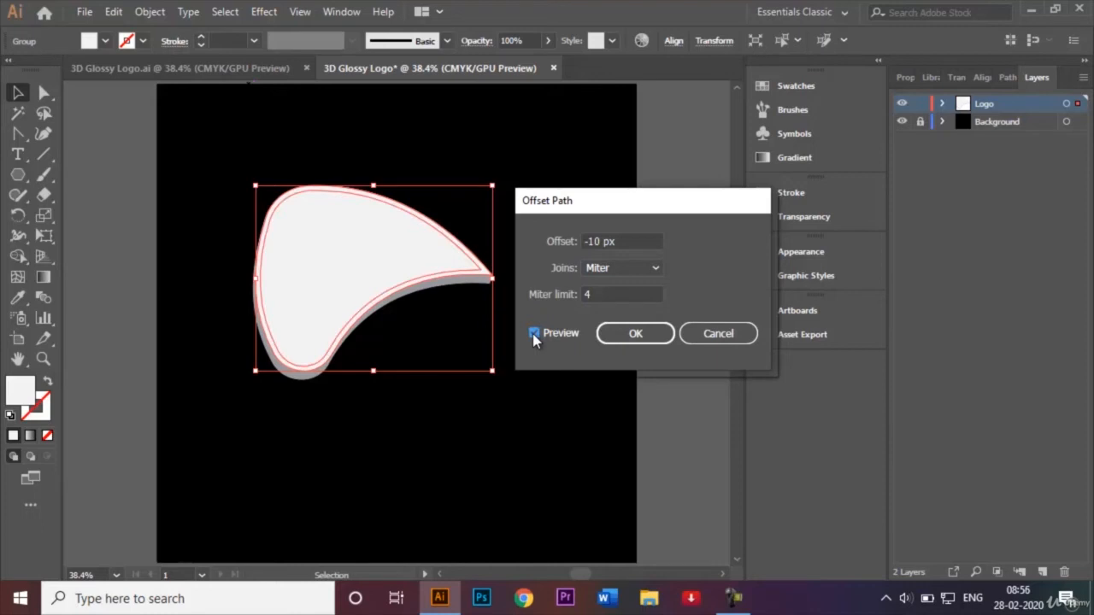
click(632, 339)
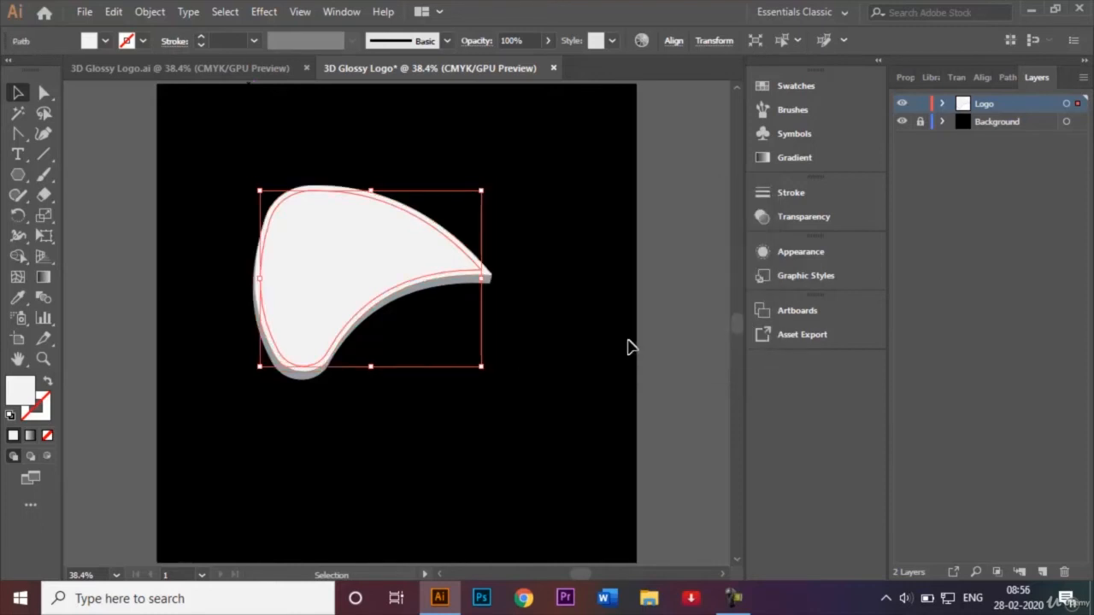
click(577, 339)
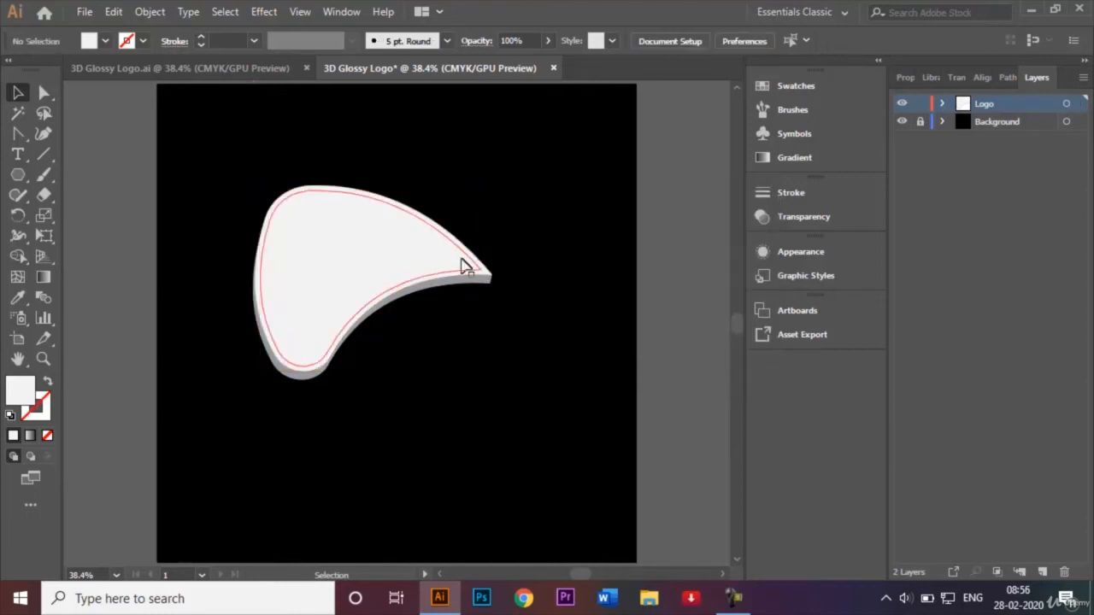
Ungroup the white front face from its inner offset path
click(403, 210)
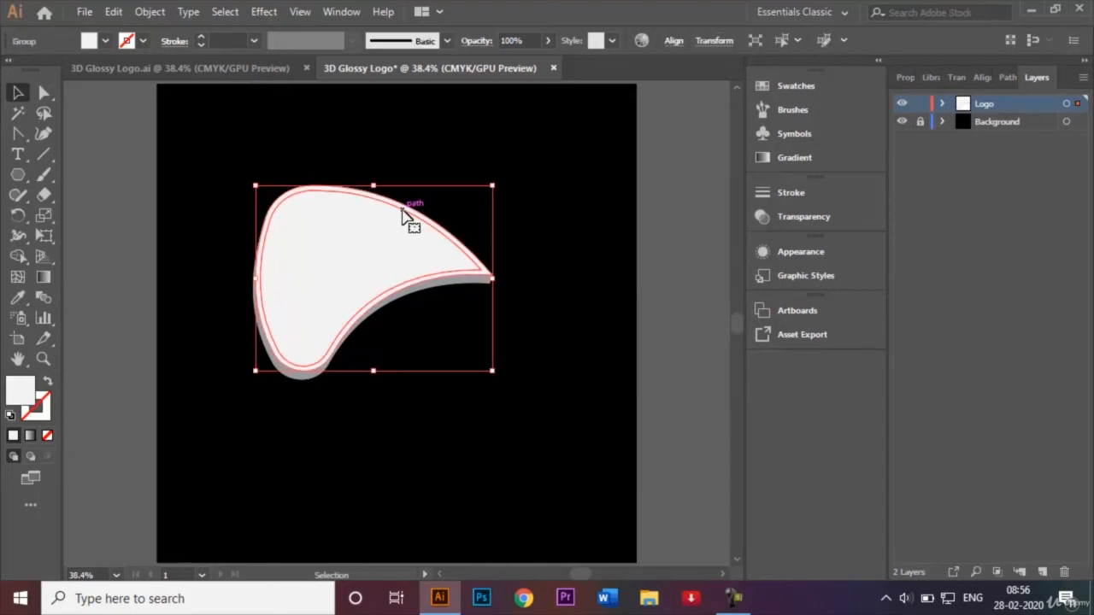
right_click(358, 246)
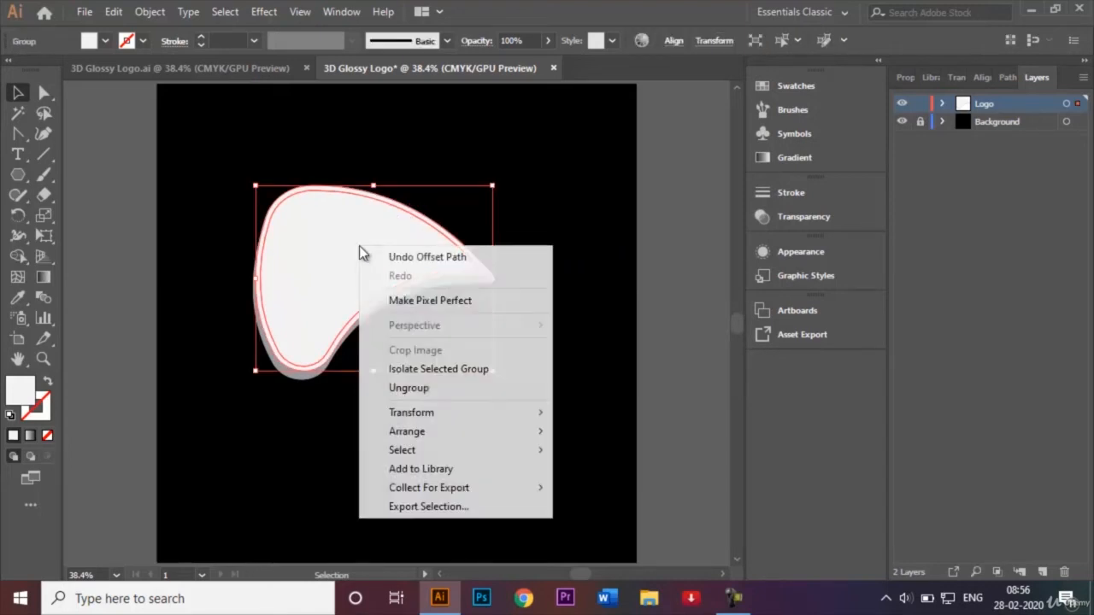
click(417, 389)
click(398, 410)
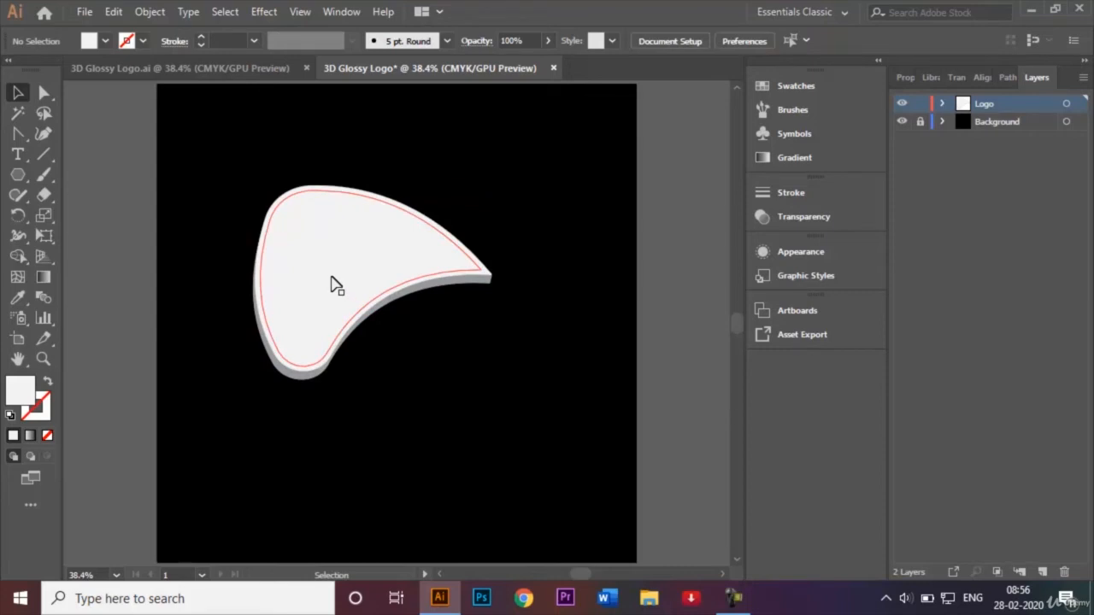
Fill the inner offset path with a linear white-to-black gradient
click(333, 284)
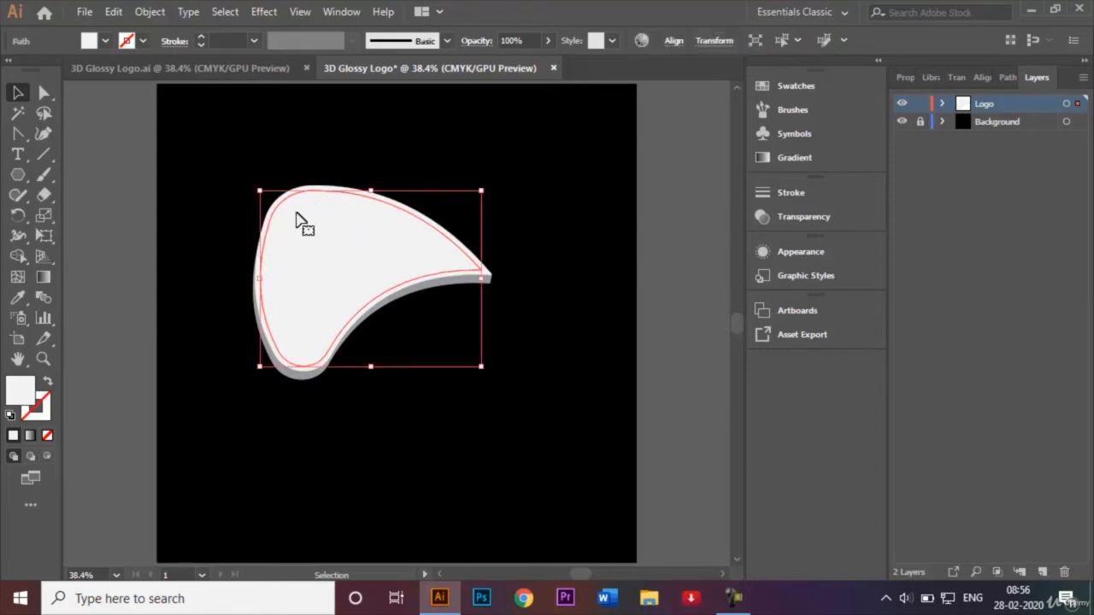
click(43, 278)
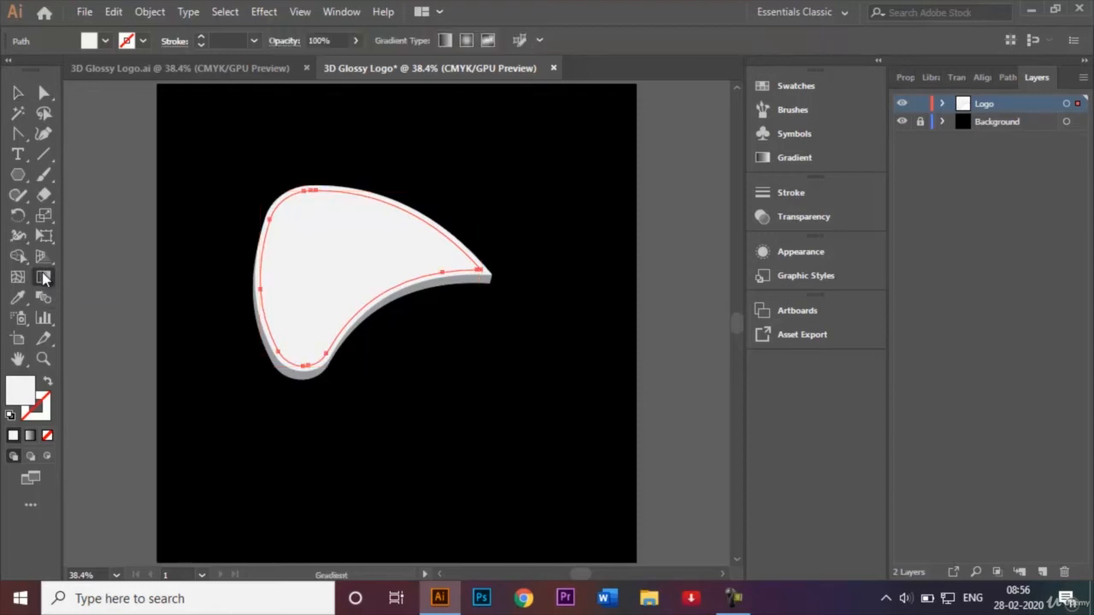
double_click(44, 278)
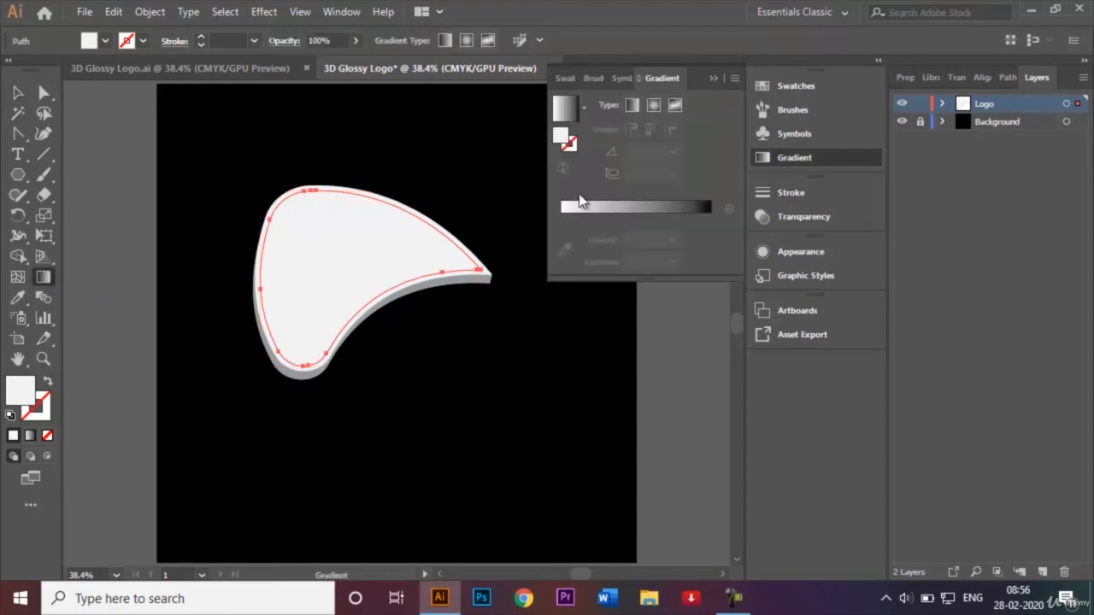
click(632, 105)
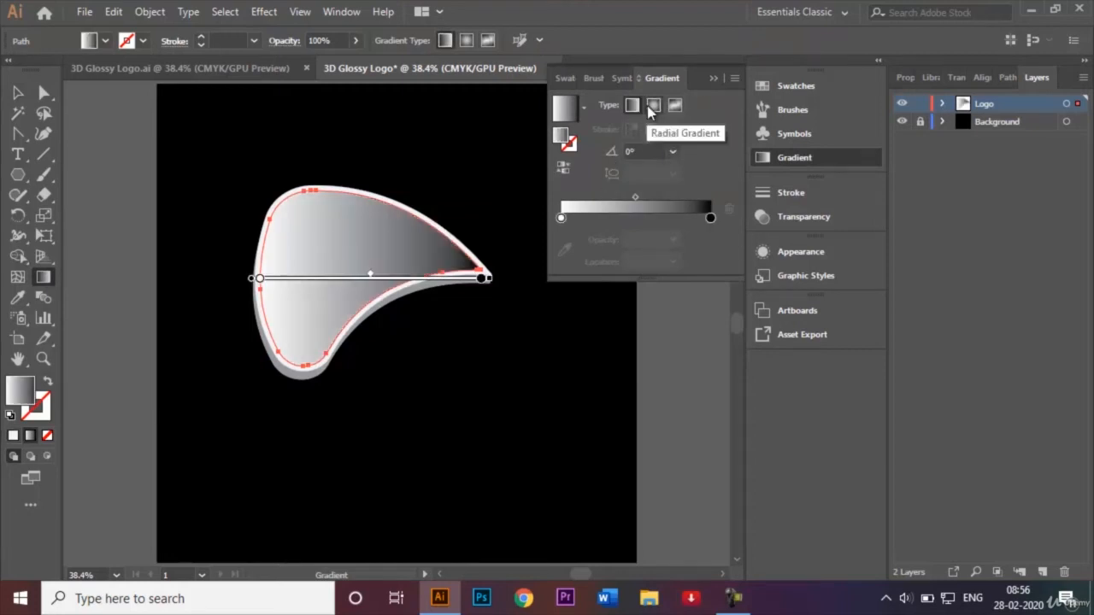
Try to color the inner path's gradient from light blue at the start to dark blue at the end
double_click(561, 219)
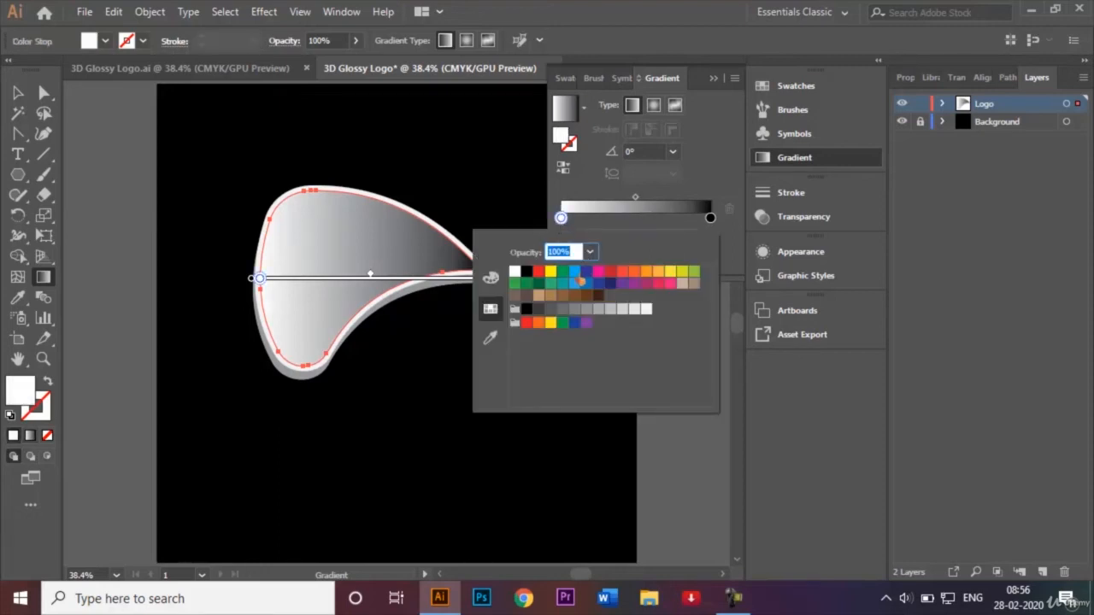
click(575, 272)
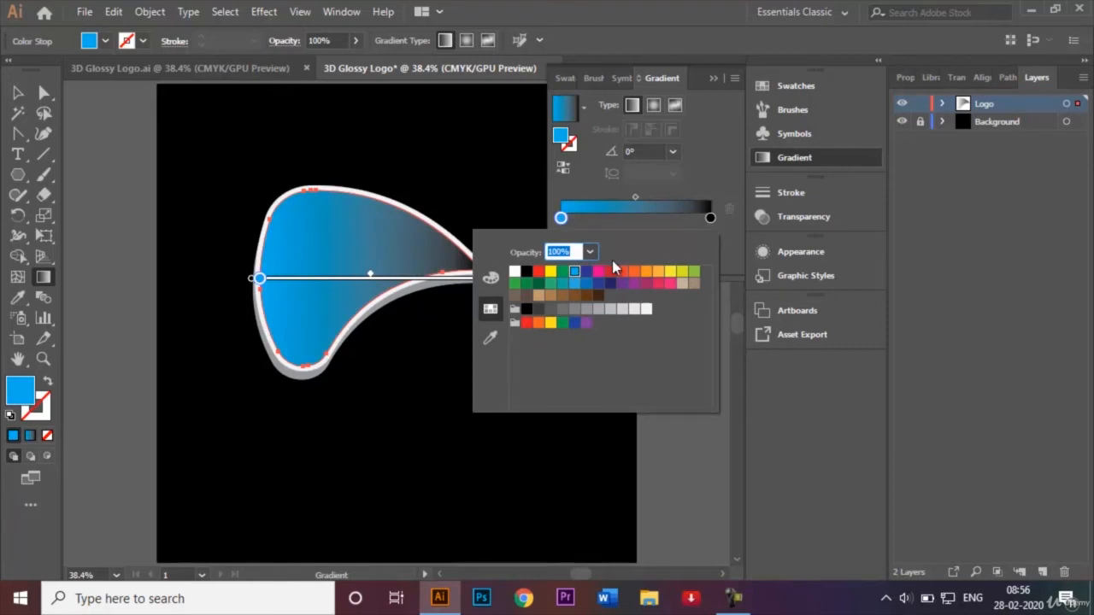
double_click(712, 219)
click(586, 272)
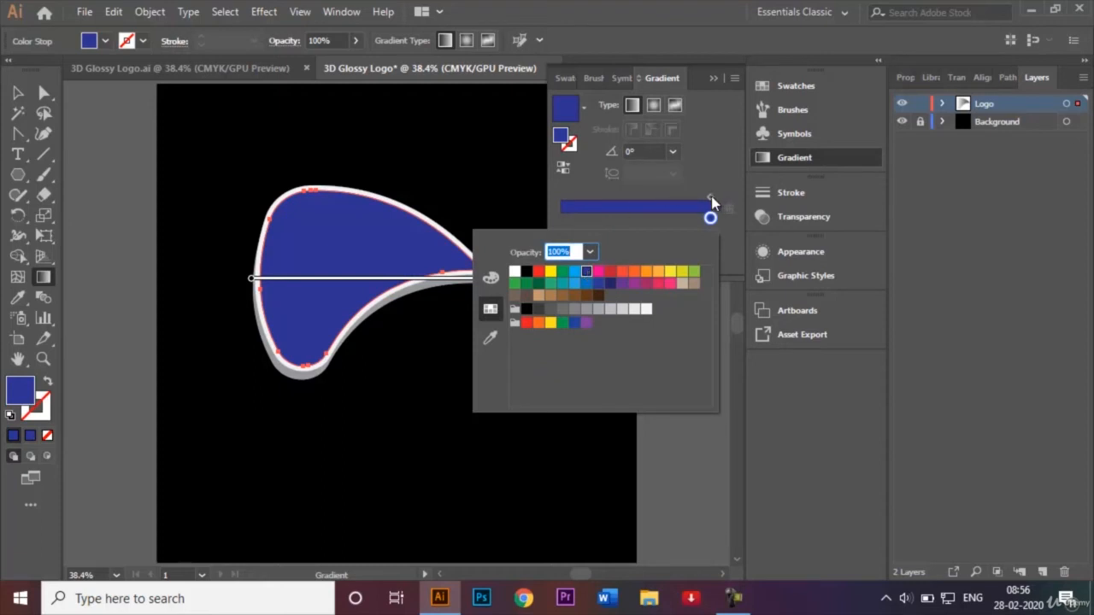
Move the gradient's dark blue stop to a location of 18.16% and recolor it light blue
drag(711, 196, 651, 202)
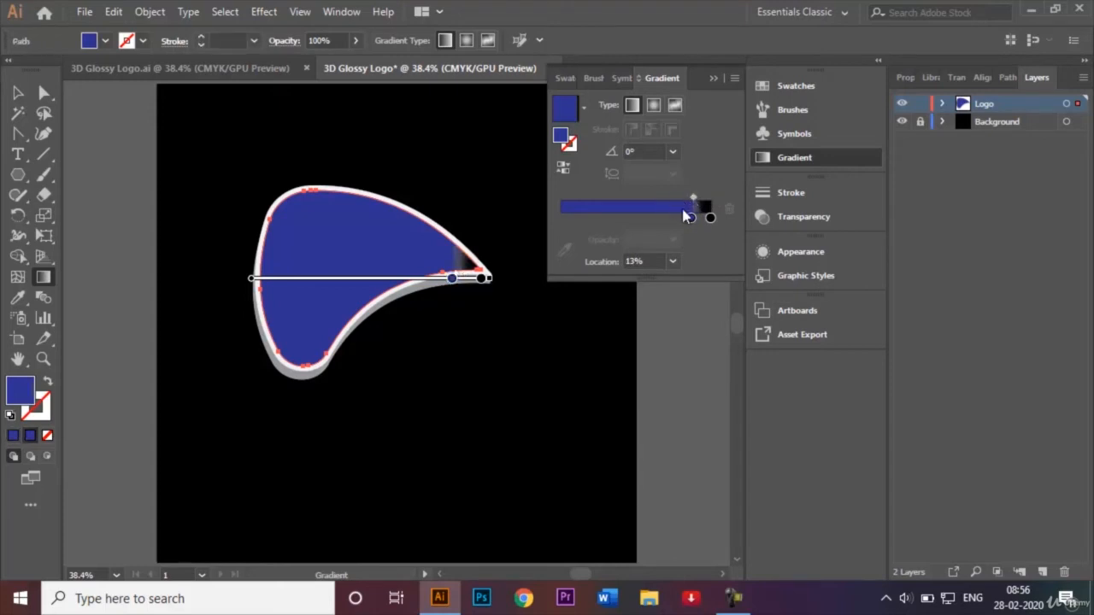
drag(689, 216, 586, 221)
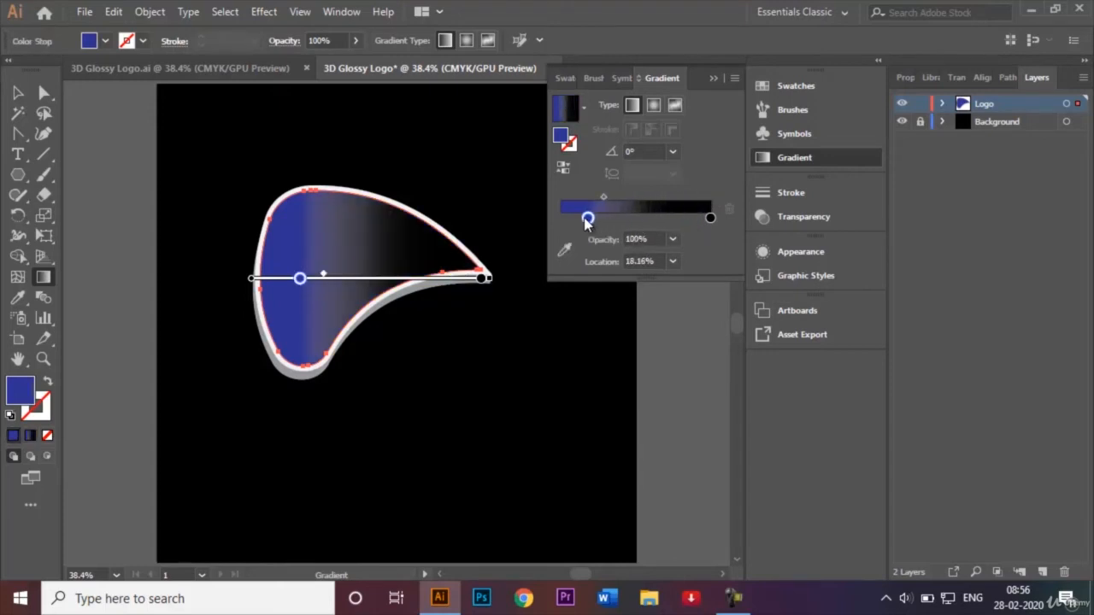
double_click(710, 218)
click(709, 174)
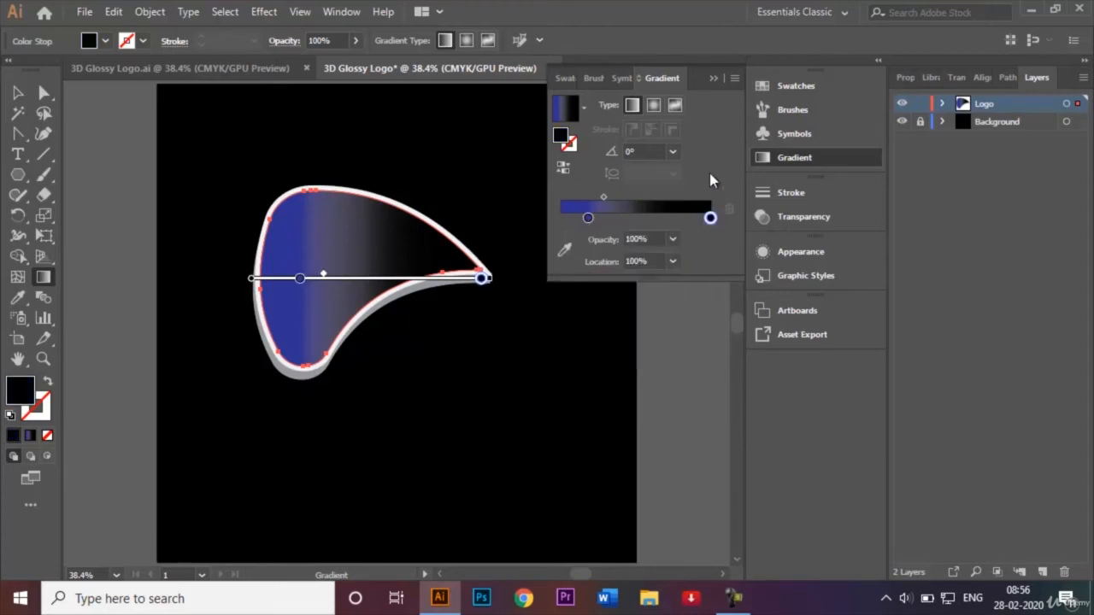
double_click(587, 219)
click(575, 275)
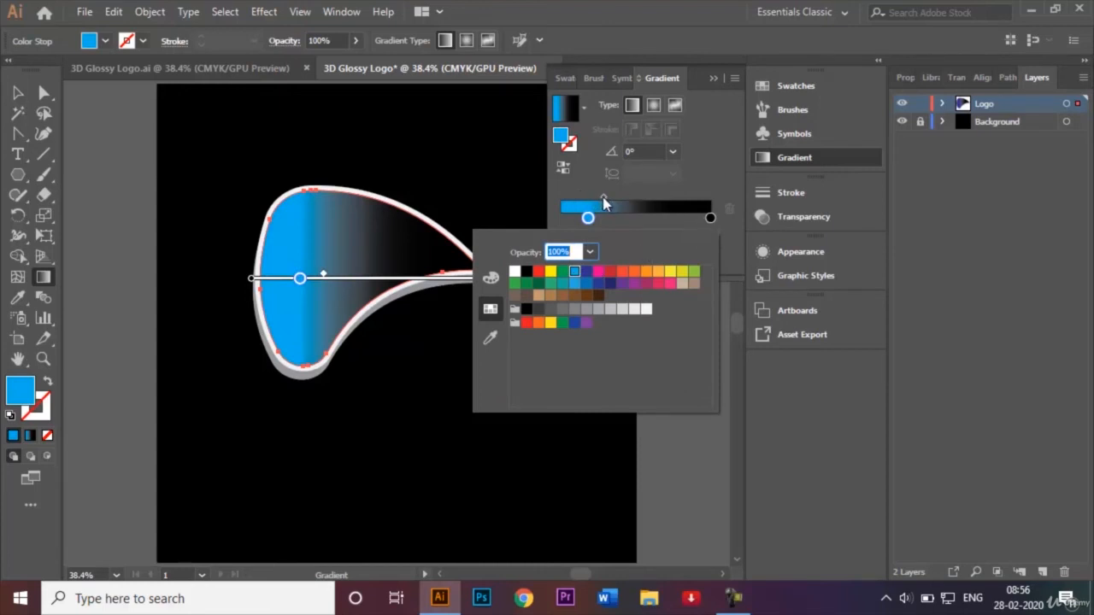
click(602, 197)
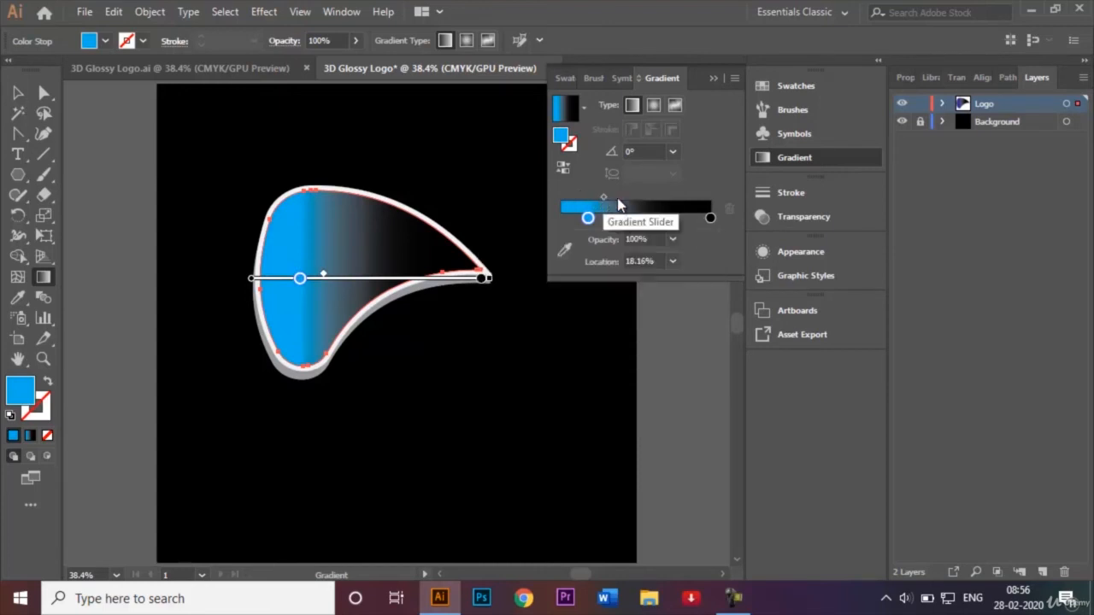
Recolor the gradient's black end stop dark blue, keeping a single stop at the 100% location
click(708, 219)
double_click(708, 219)
click(726, 147)
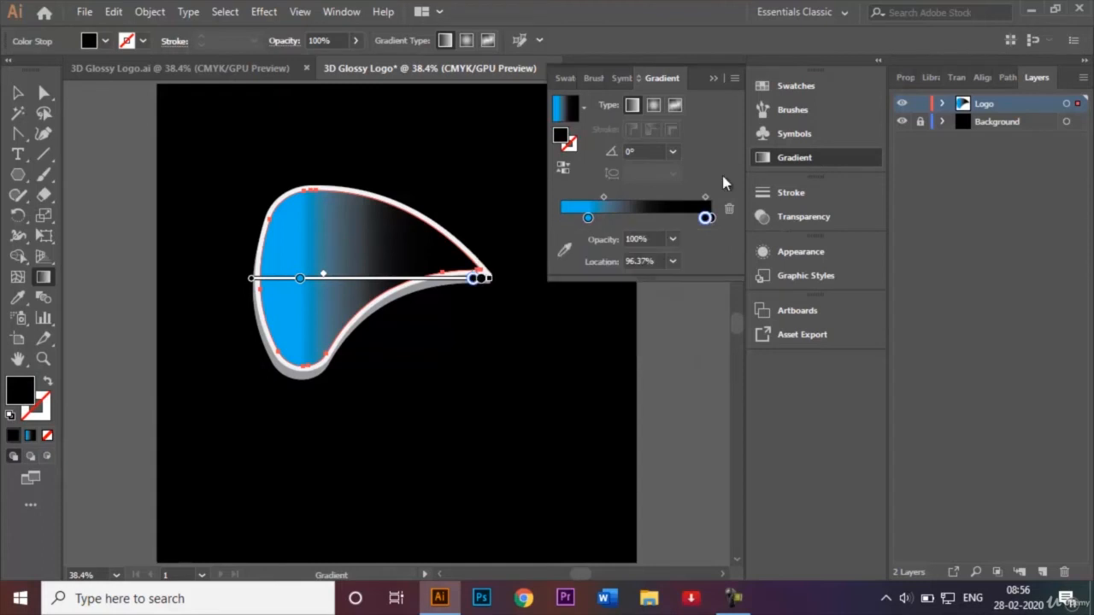
drag(705, 218, 713, 219)
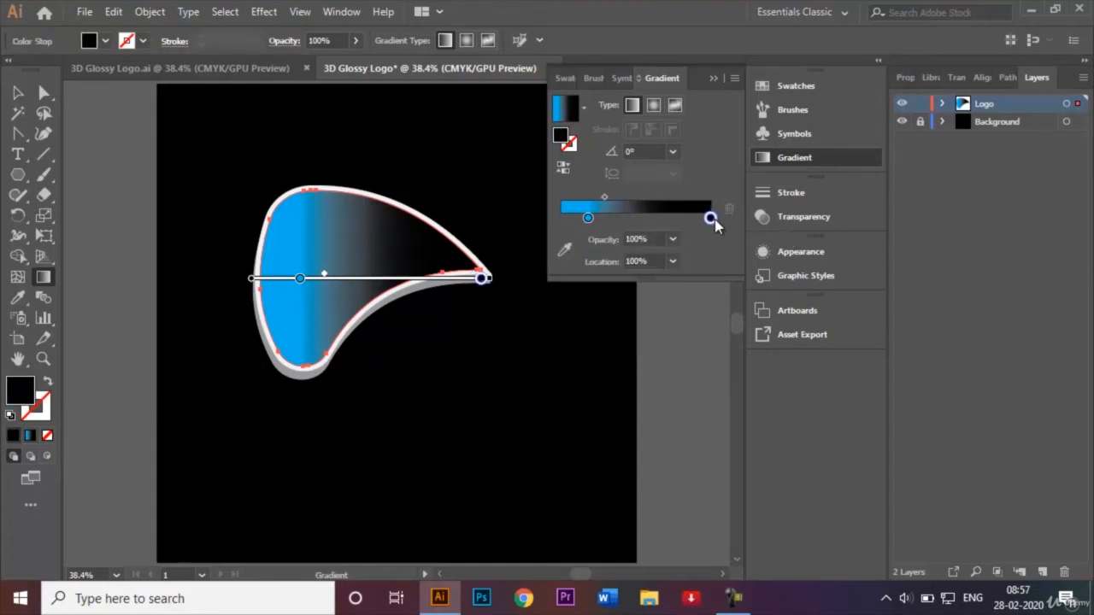
double_click(710, 218)
click(587, 271)
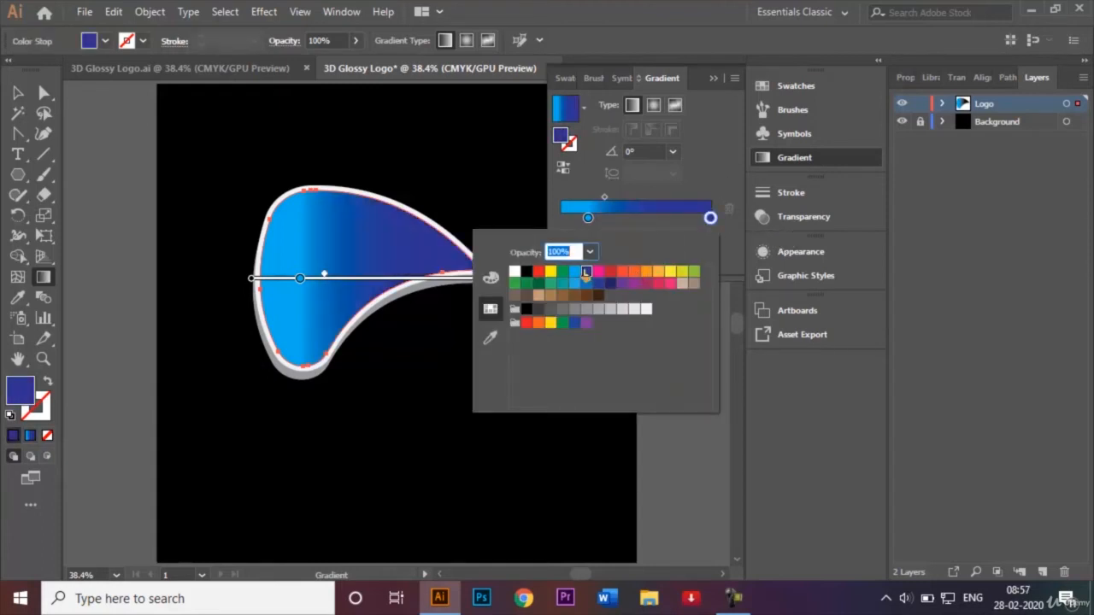
click(675, 188)
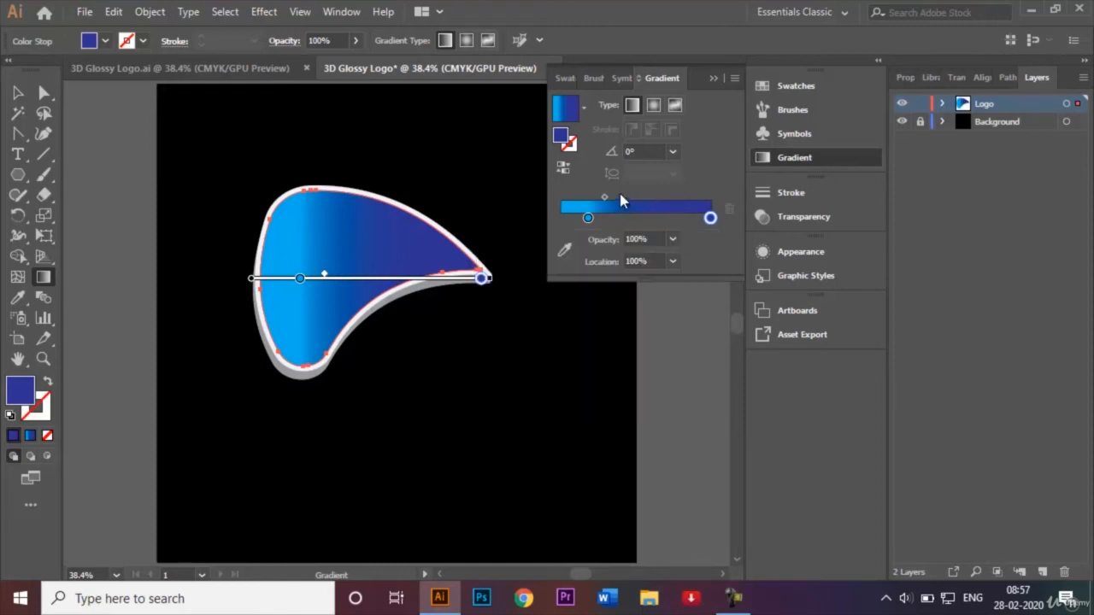
Shift the midpoint between the light blue and dark blue gradient stops to a location of 42.84%
drag(603, 197, 612, 199)
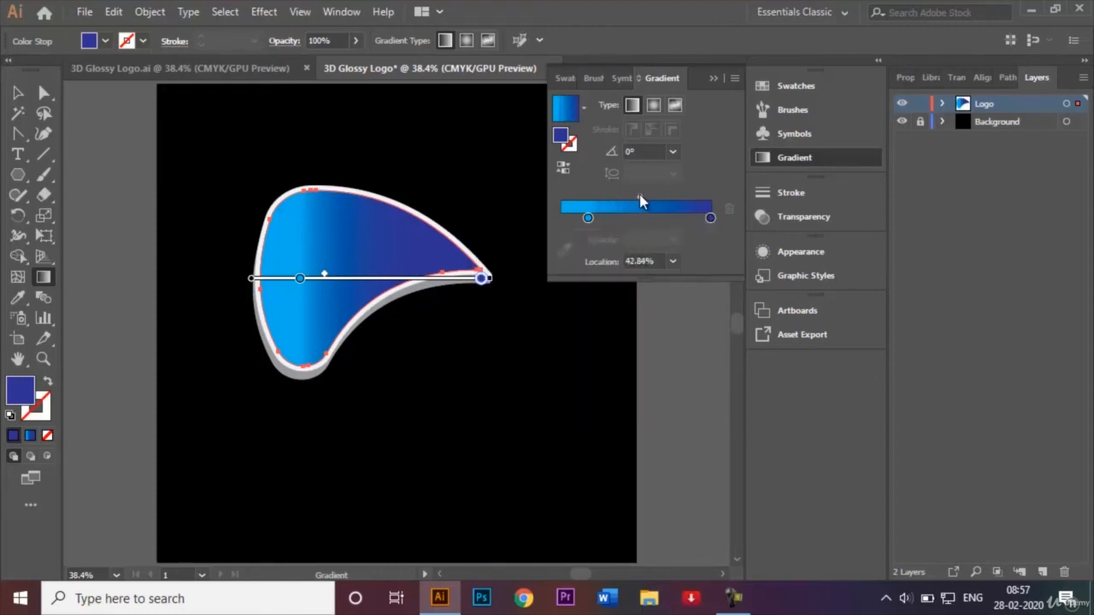
click(639, 197)
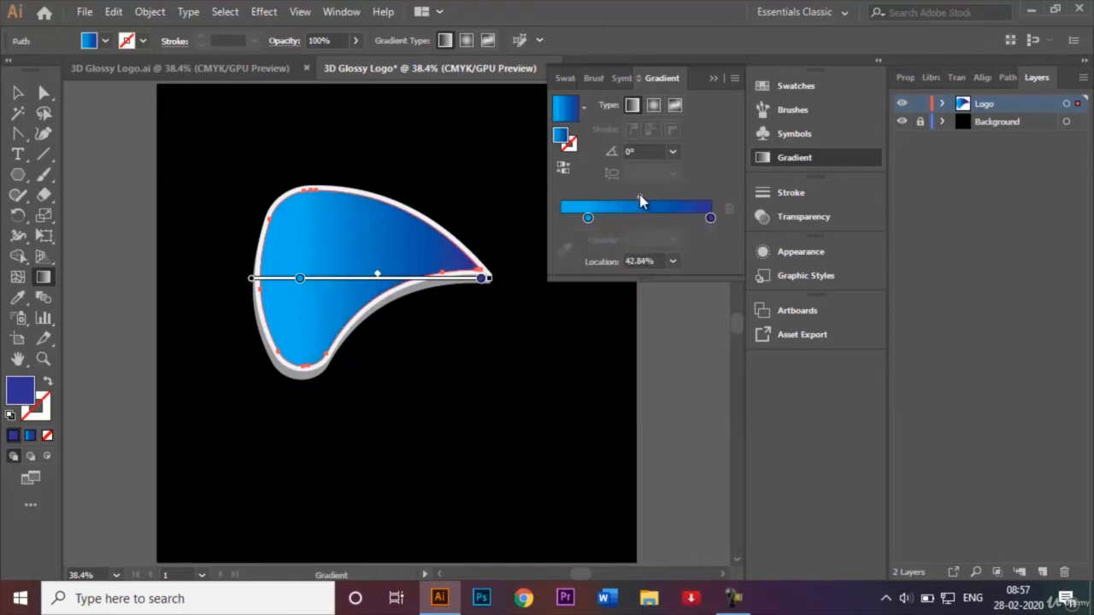
click(713, 77)
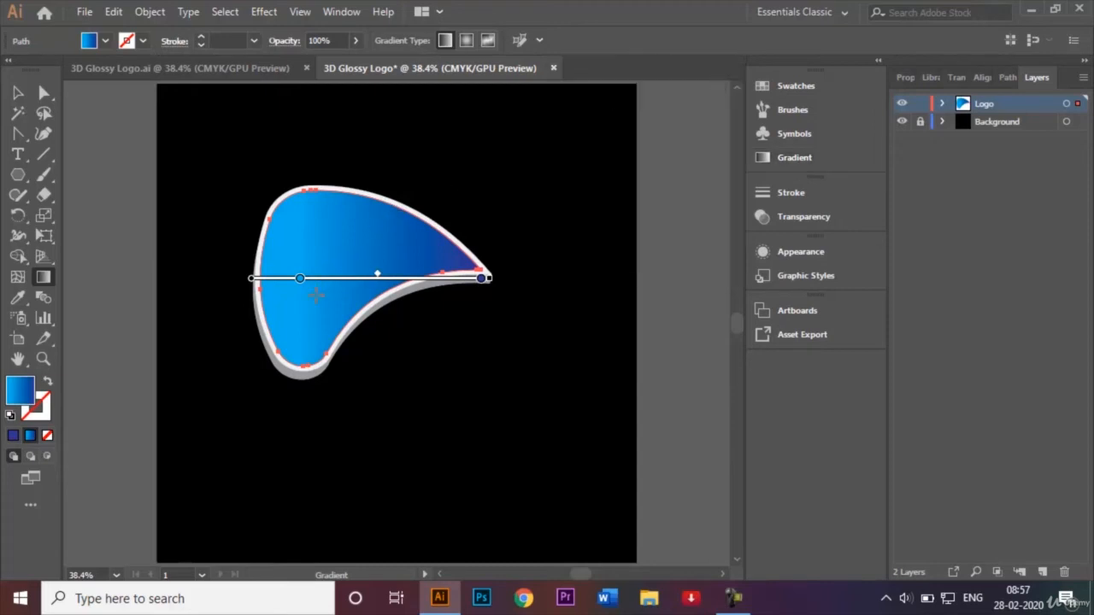
Redraw the inner path's gradient as a shorter, slightly downward-sloping blend starting near its upper left edge, and deselect the path
scroll(306, 302, right, 3)
scroll(308, 302, left, 8)
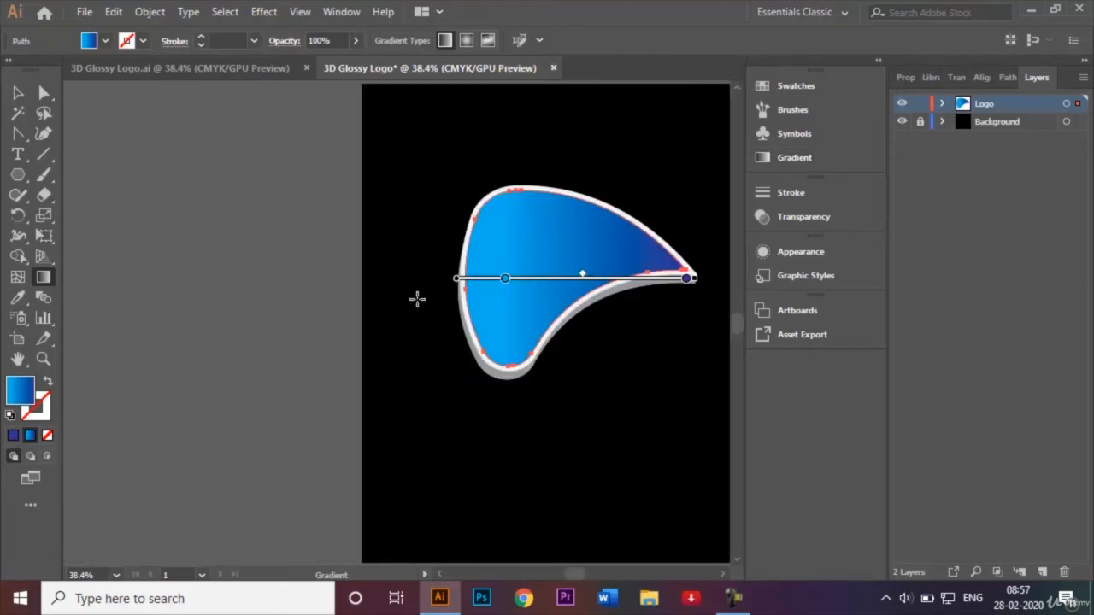
scroll(425, 305, right, 5)
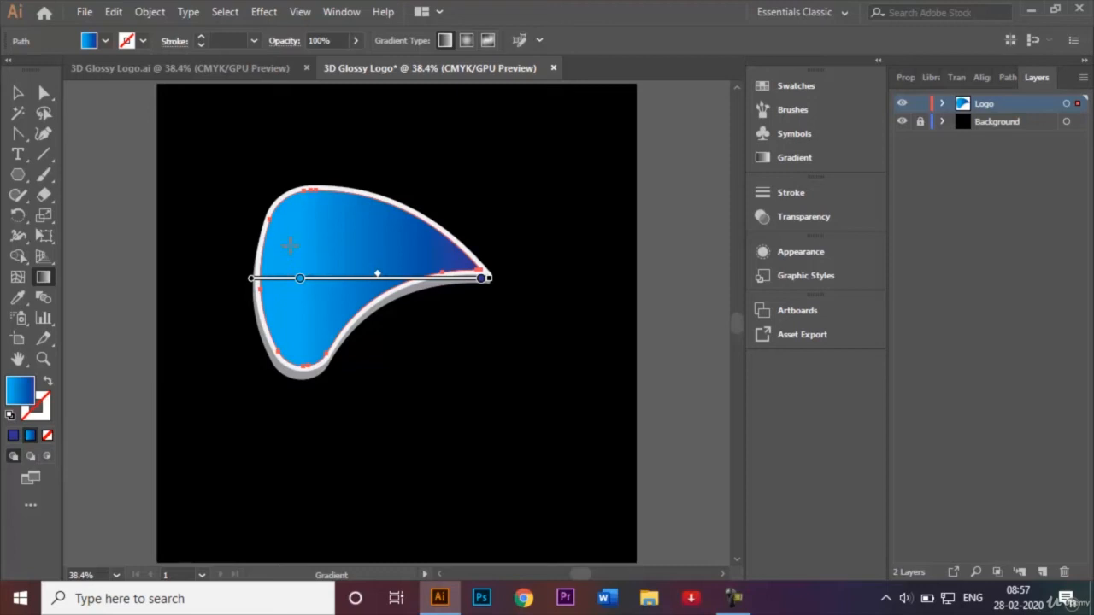
drag(270, 234, 401, 249)
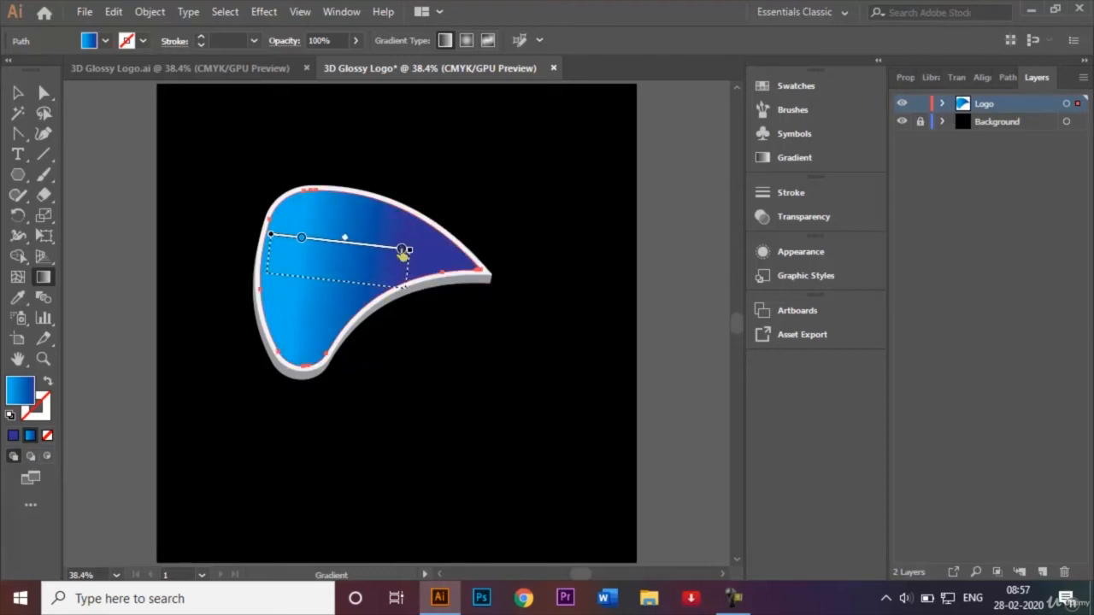
click(17, 93)
click(176, 137)
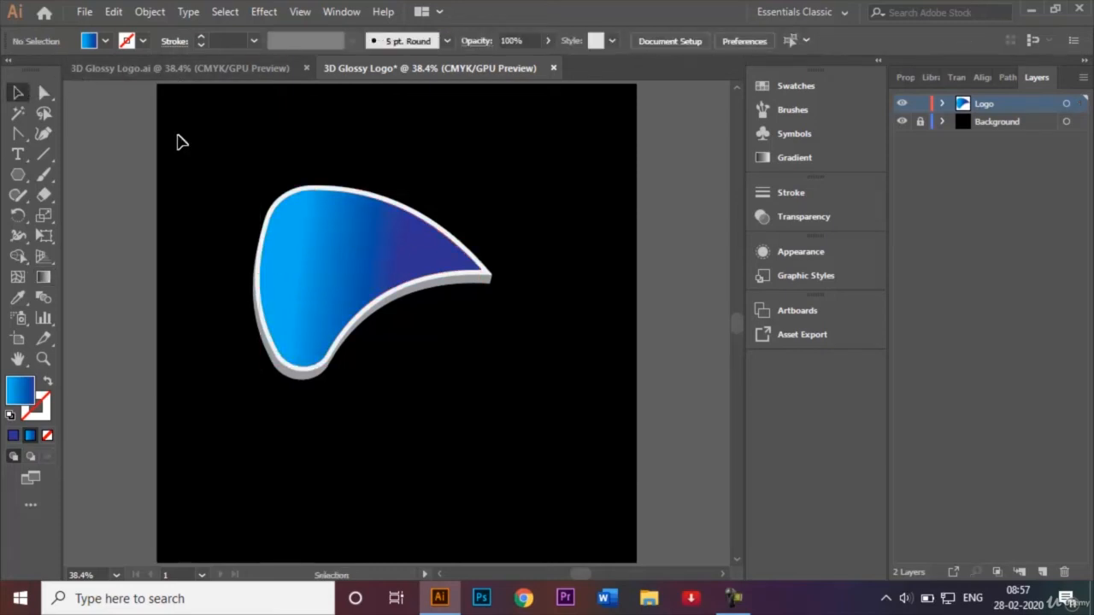
Fill the white front face behind the gradient path with medium blue
click(304, 186)
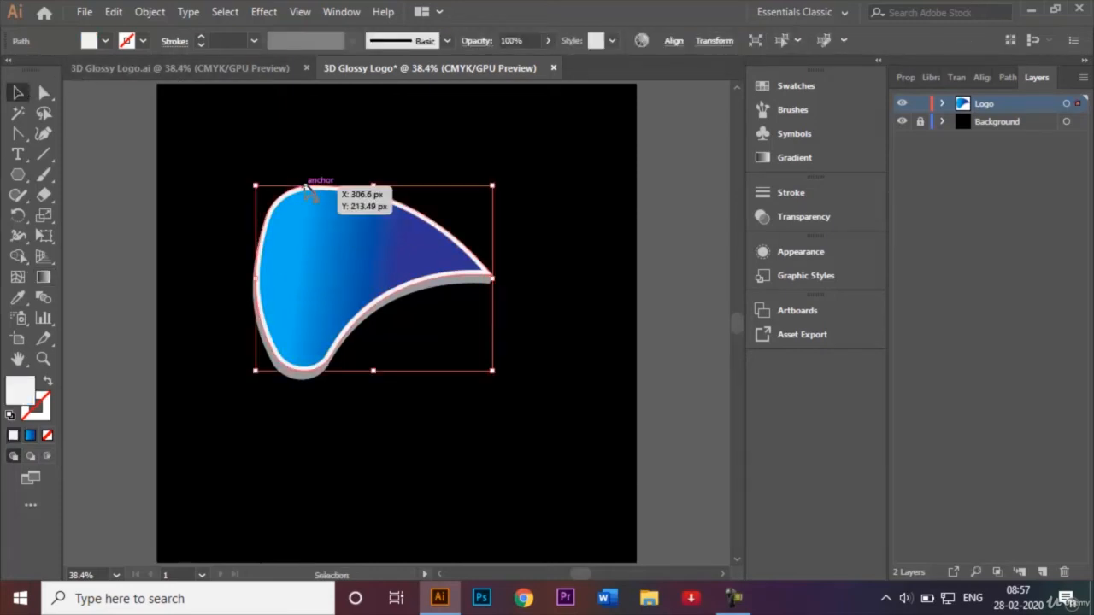
click(106, 43)
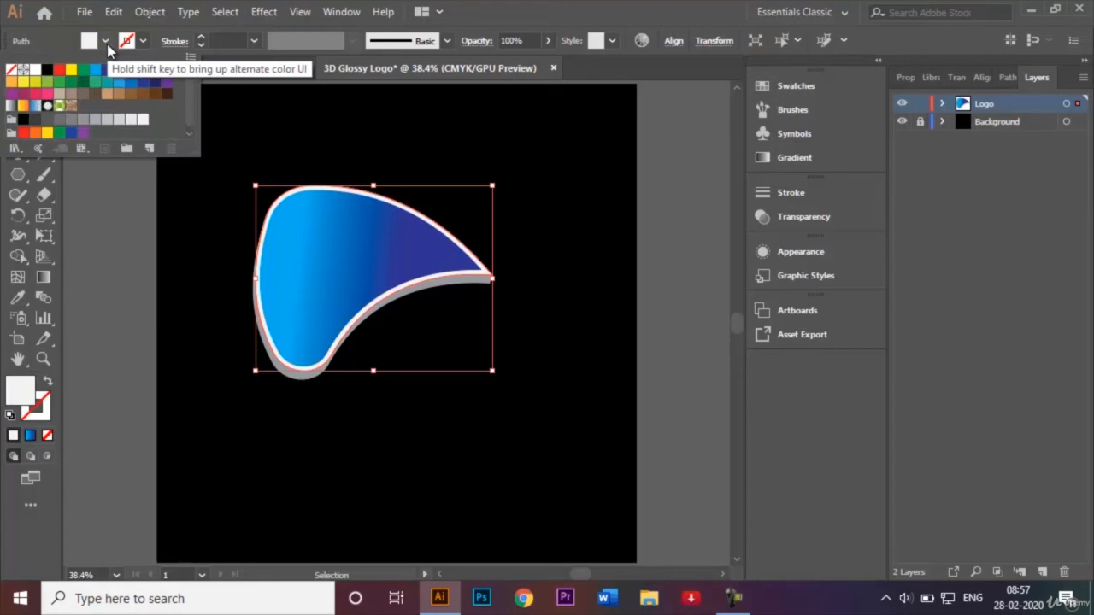
click(131, 83)
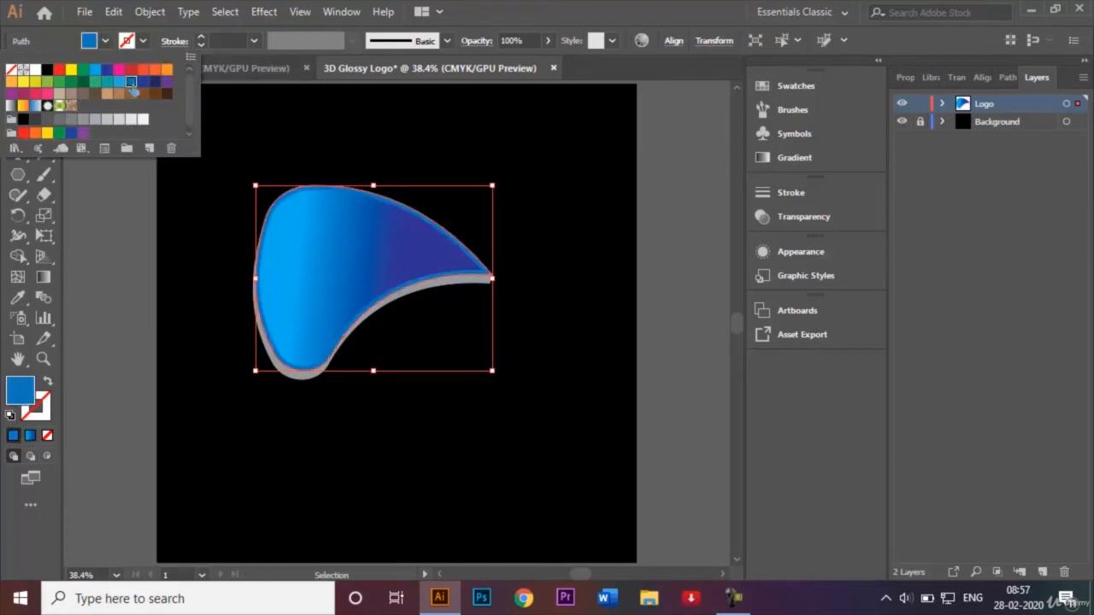
click(271, 128)
click(361, 145)
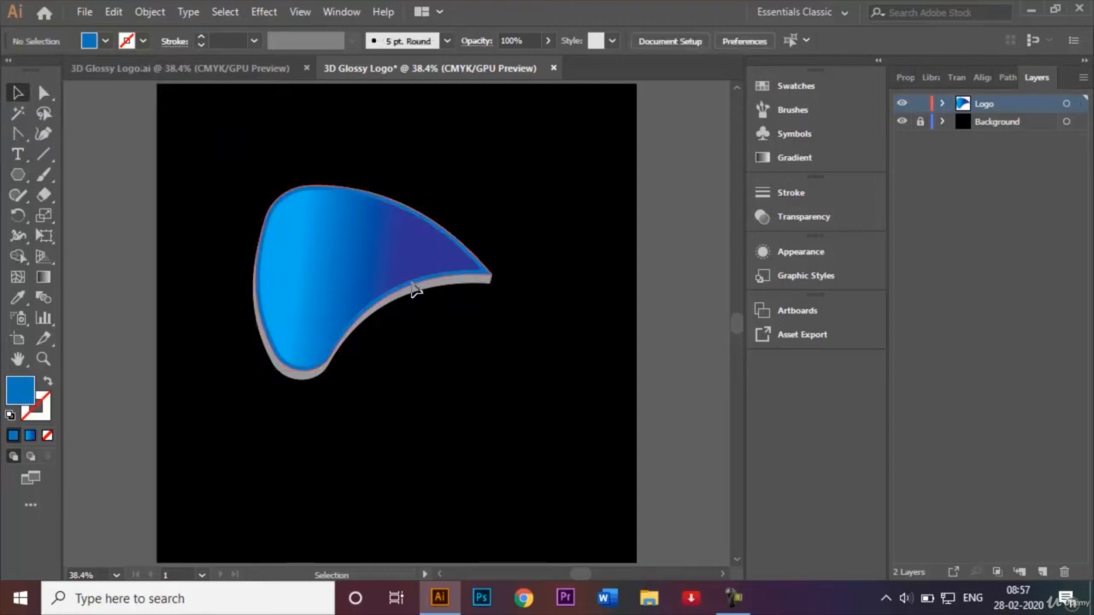
Fill the gray extruded side of the shape with dark blue 0c0c6d
click(315, 384)
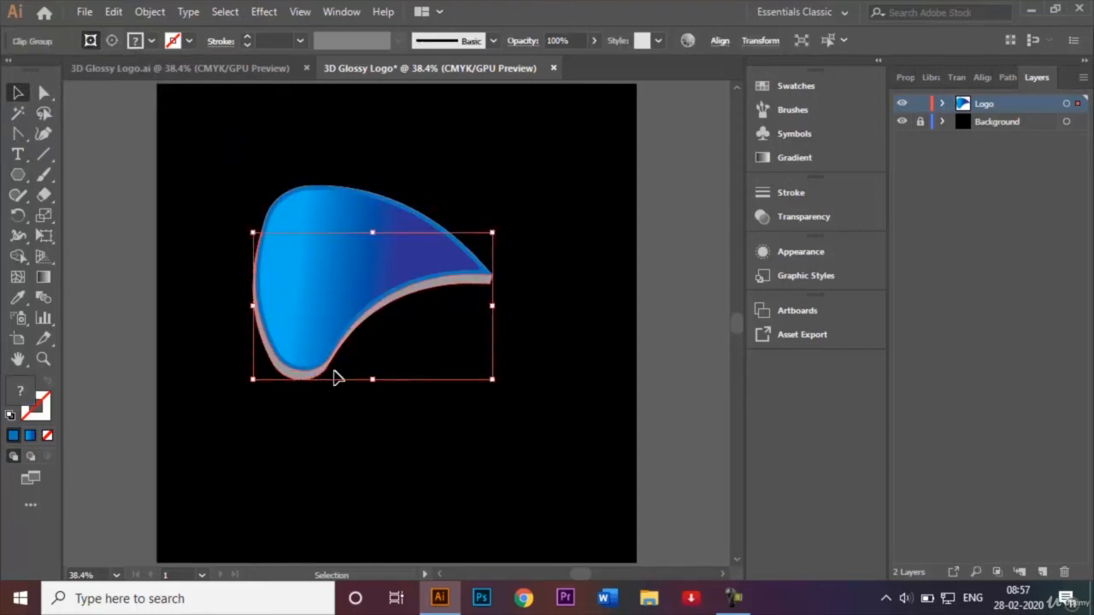
double_click(22, 393)
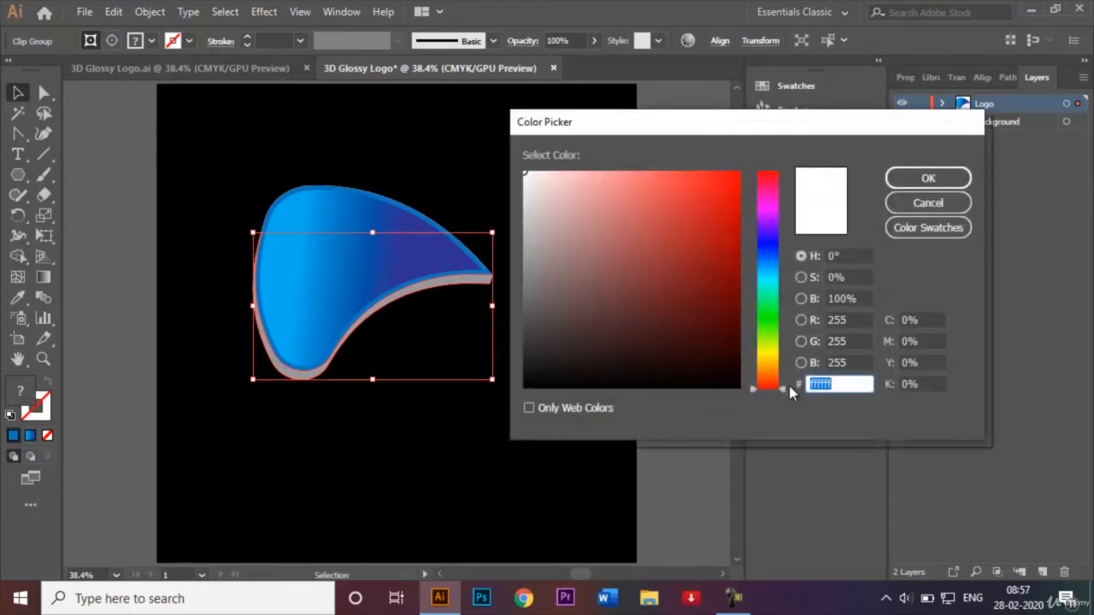
drag(787, 394, 784, 245)
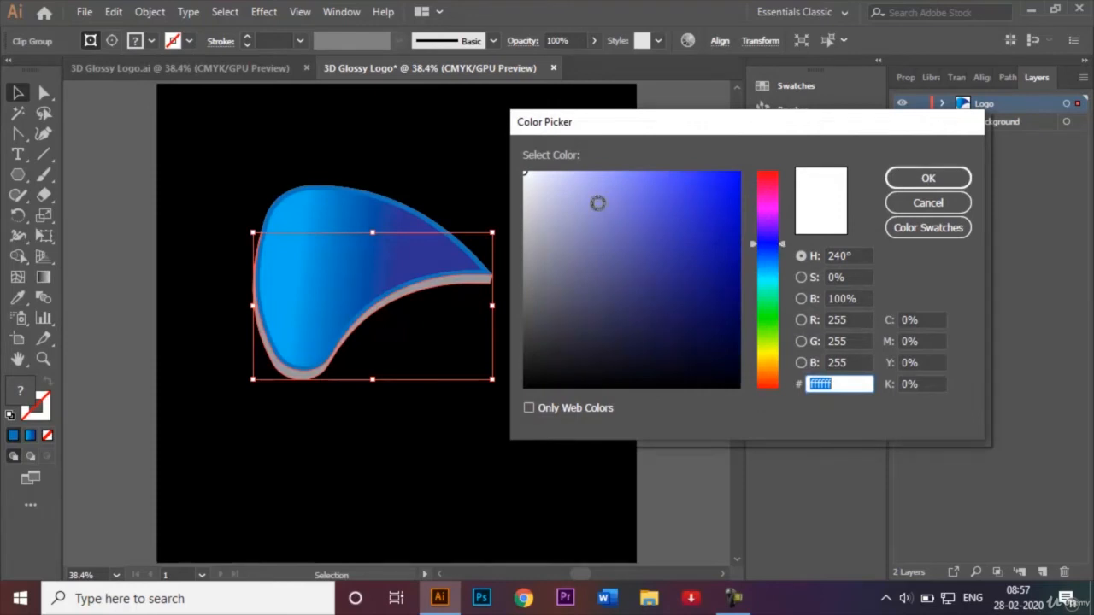
drag(531, 174, 715, 295)
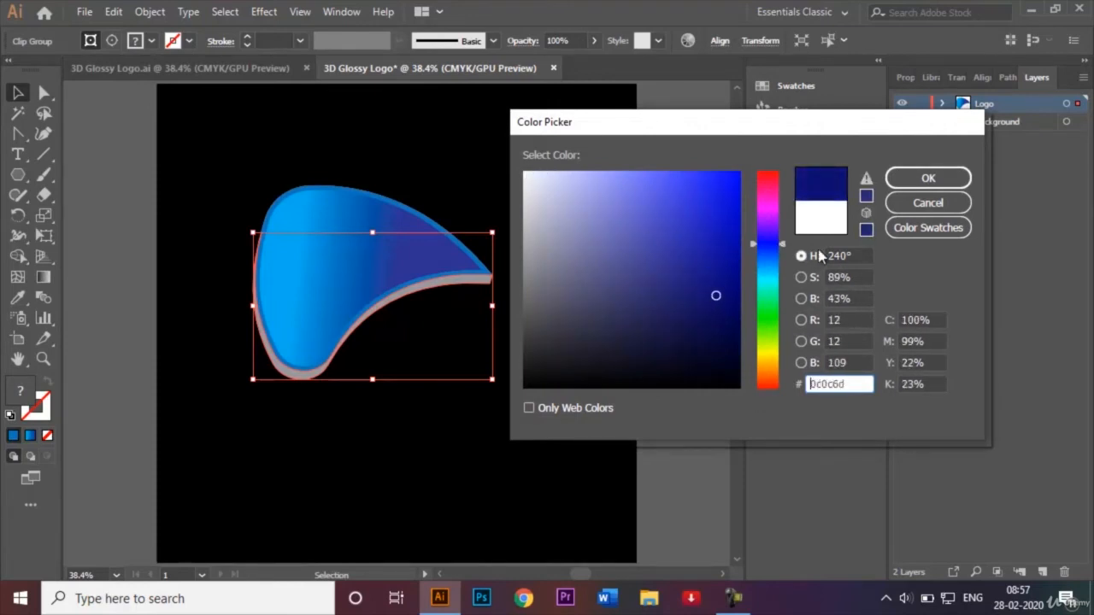
click(928, 179)
click(530, 171)
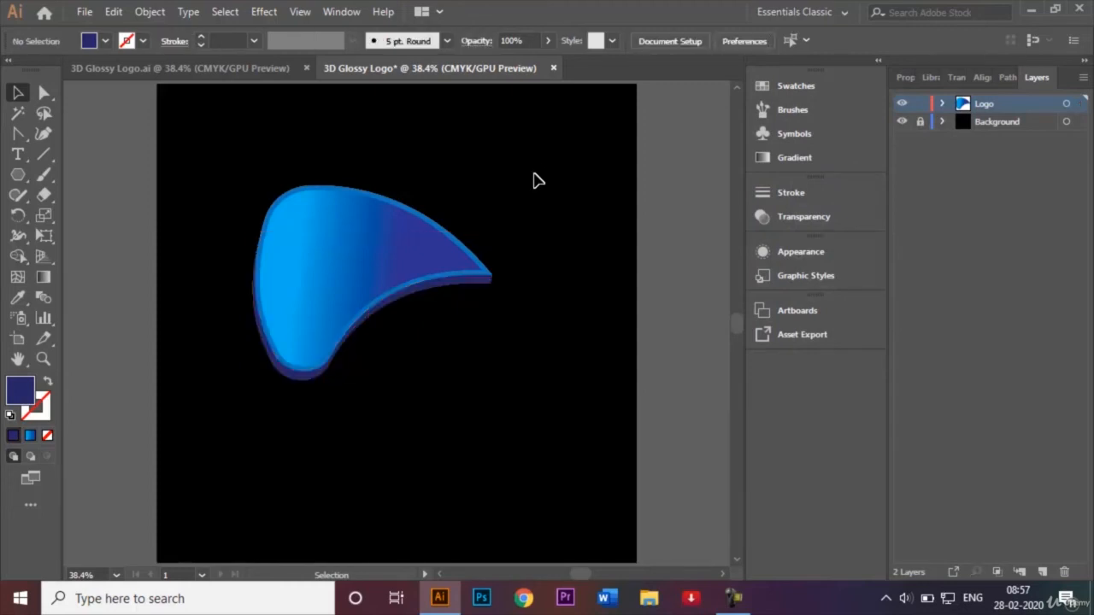
Add a white 1 pt stroke to both the inner gradient path and the outer front face
click(335, 223)
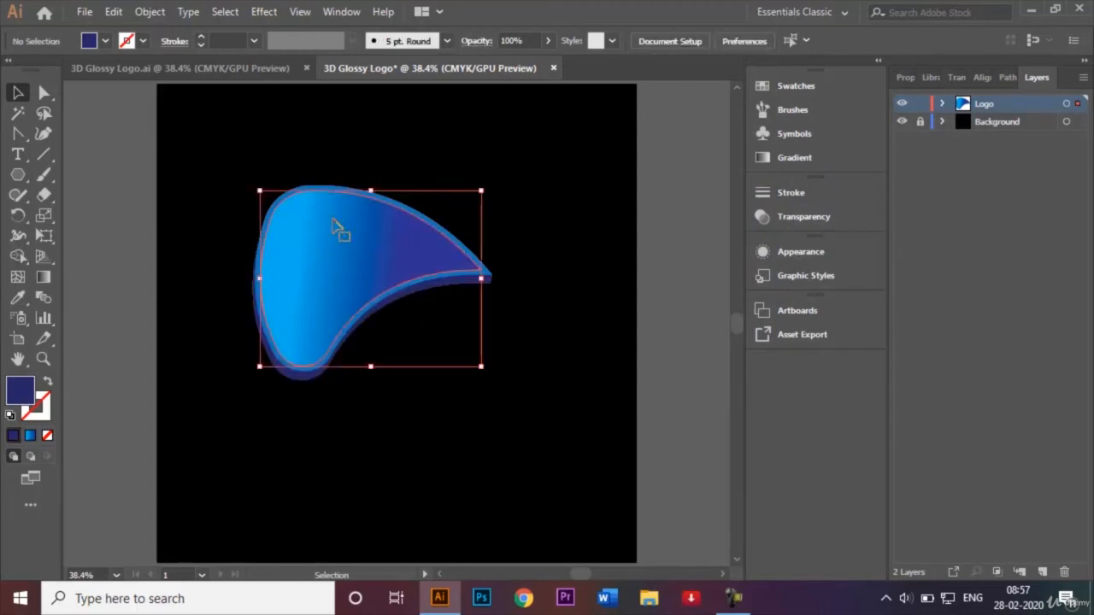
shift+click(334, 194)
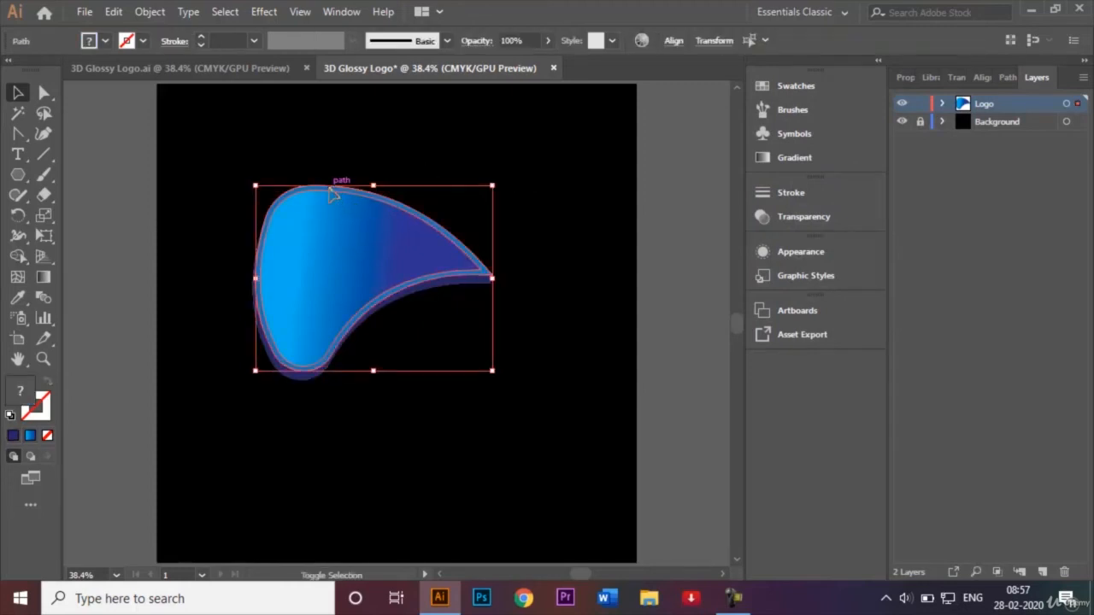
click(144, 41)
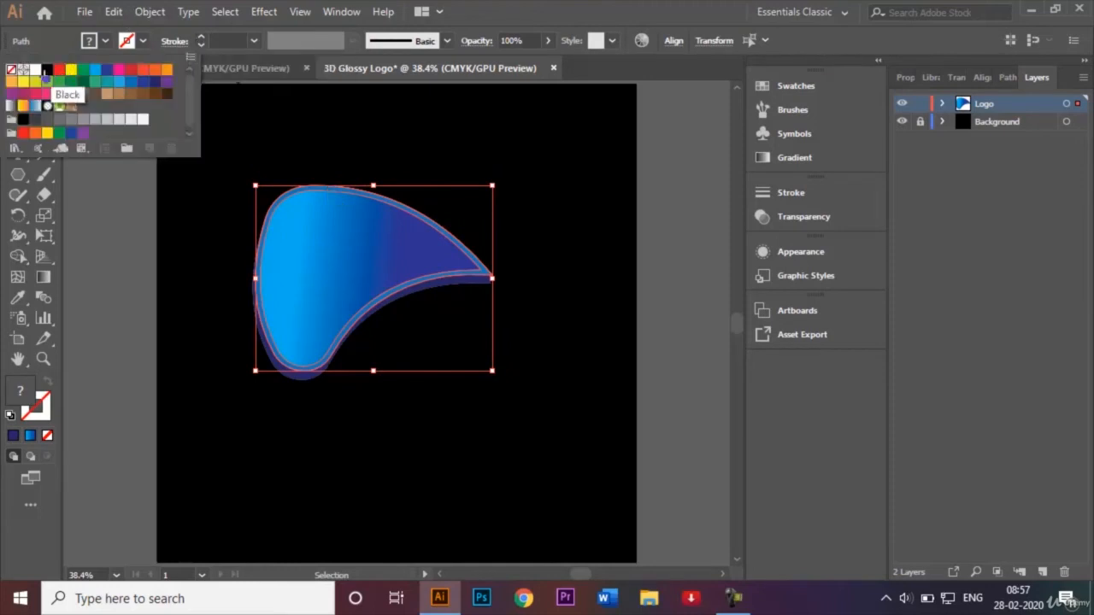
click(35, 71)
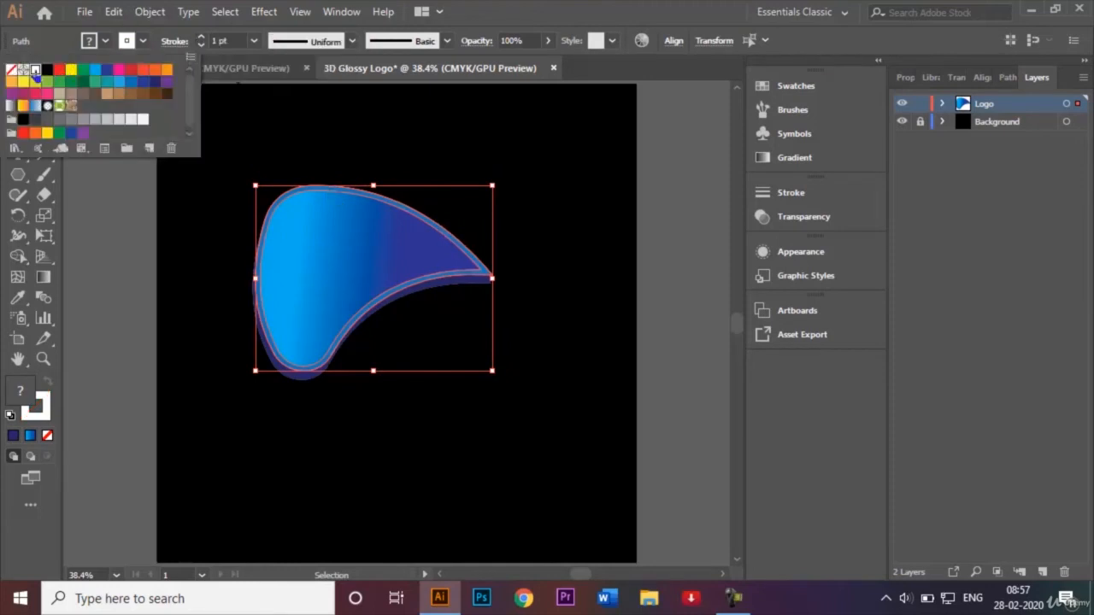
click(272, 97)
click(272, 130)
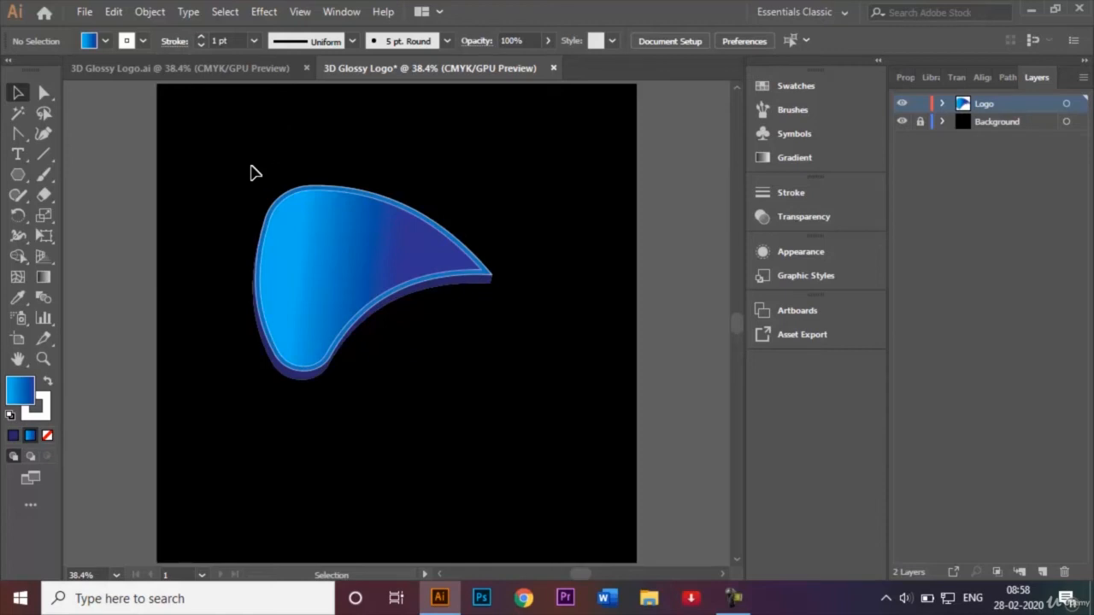
Move the whole extruded shape toward the artboard's upper left and rotate it clockwise so its tip tilts downward
drag(249, 166, 510, 383)
drag(378, 274, 349, 255)
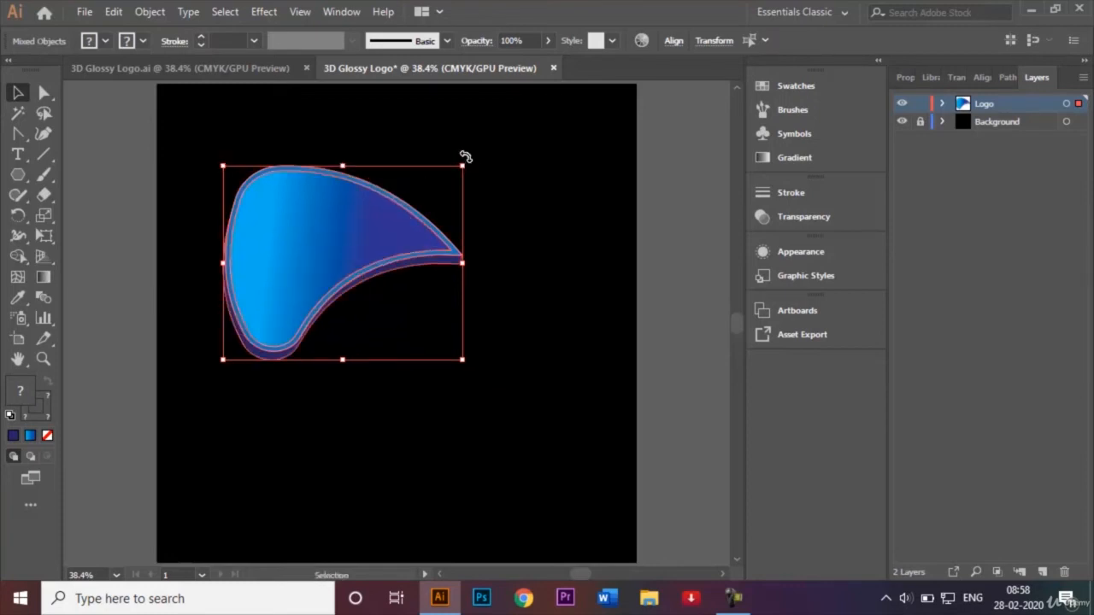
drag(466, 157, 491, 214)
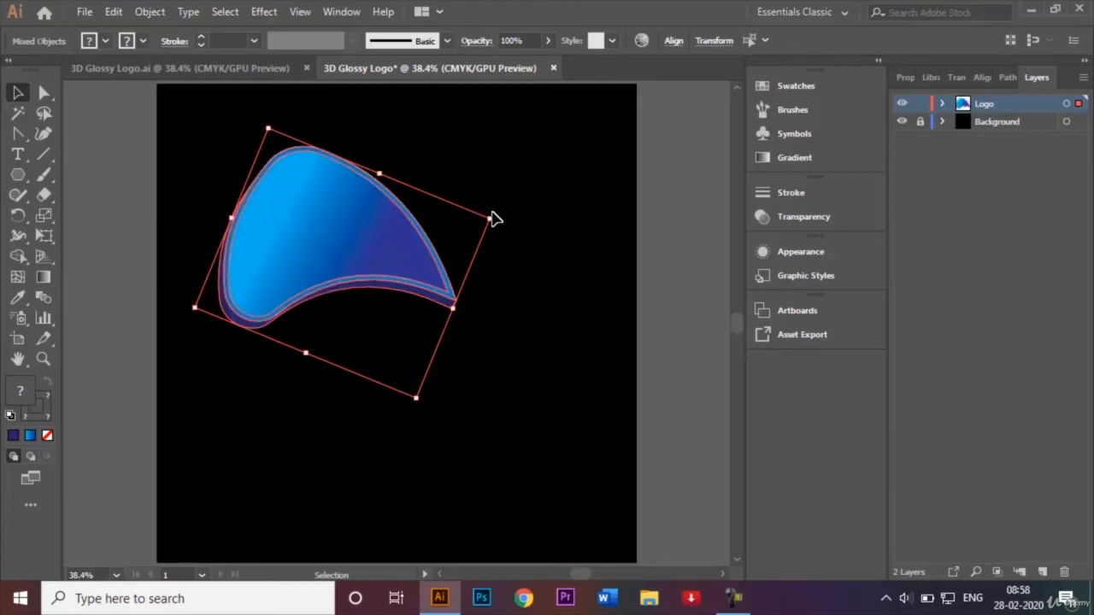
click(540, 258)
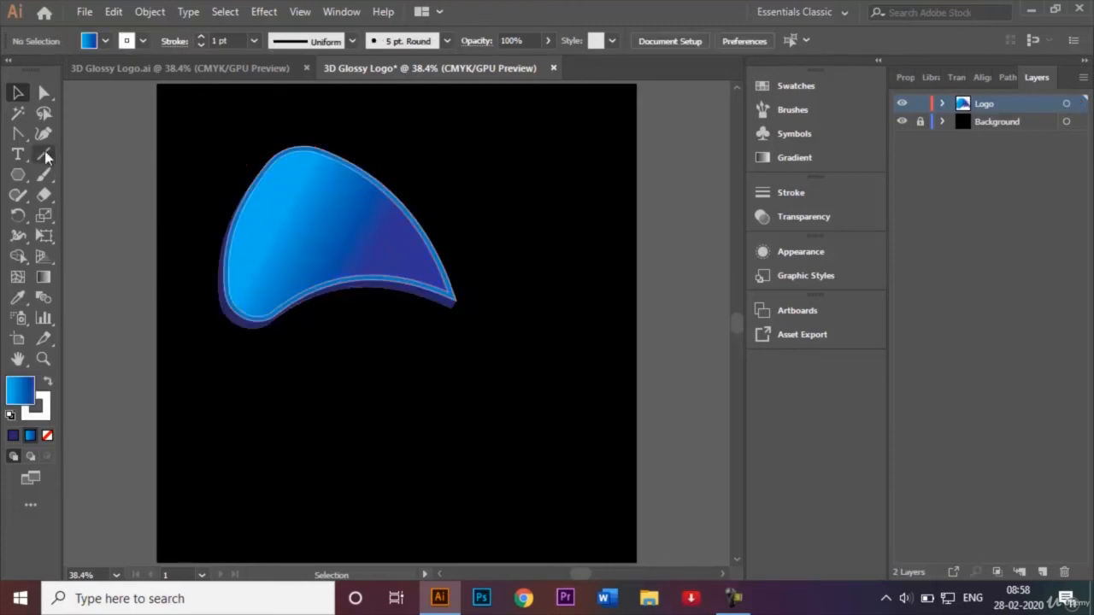
Set the default fill to none for new shapes, keeping the white 1 pt stroke
click(106, 41)
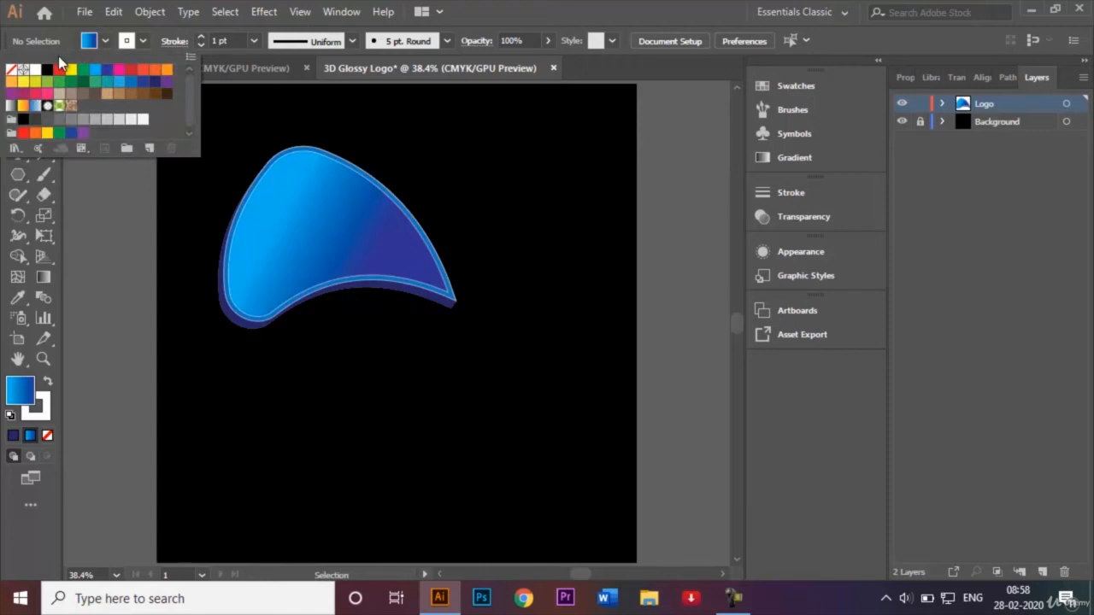
click(14, 77)
click(115, 199)
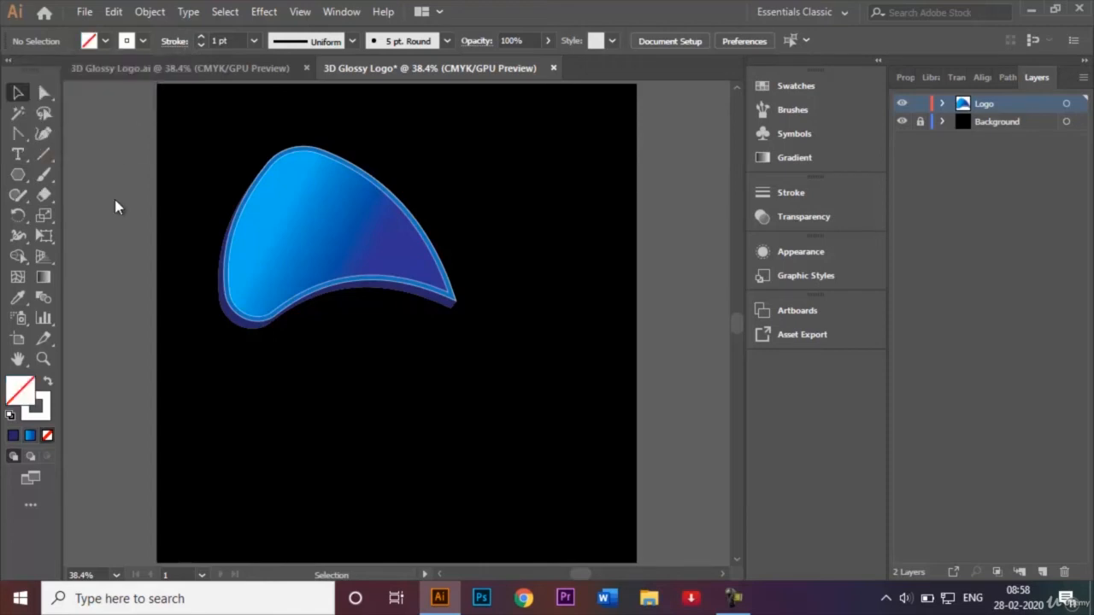
click(143, 41)
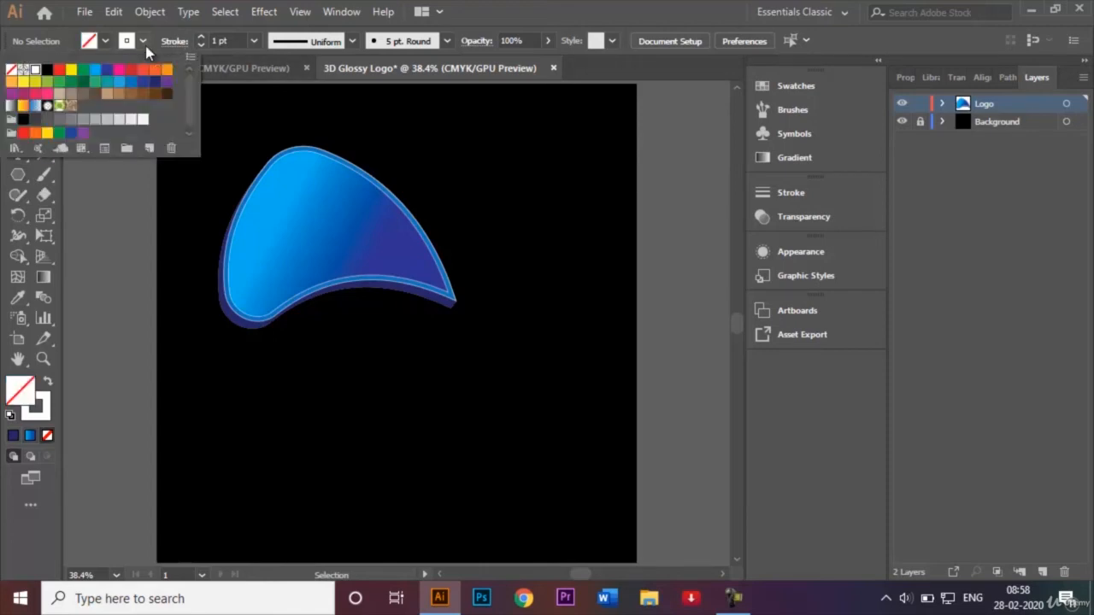
click(173, 209)
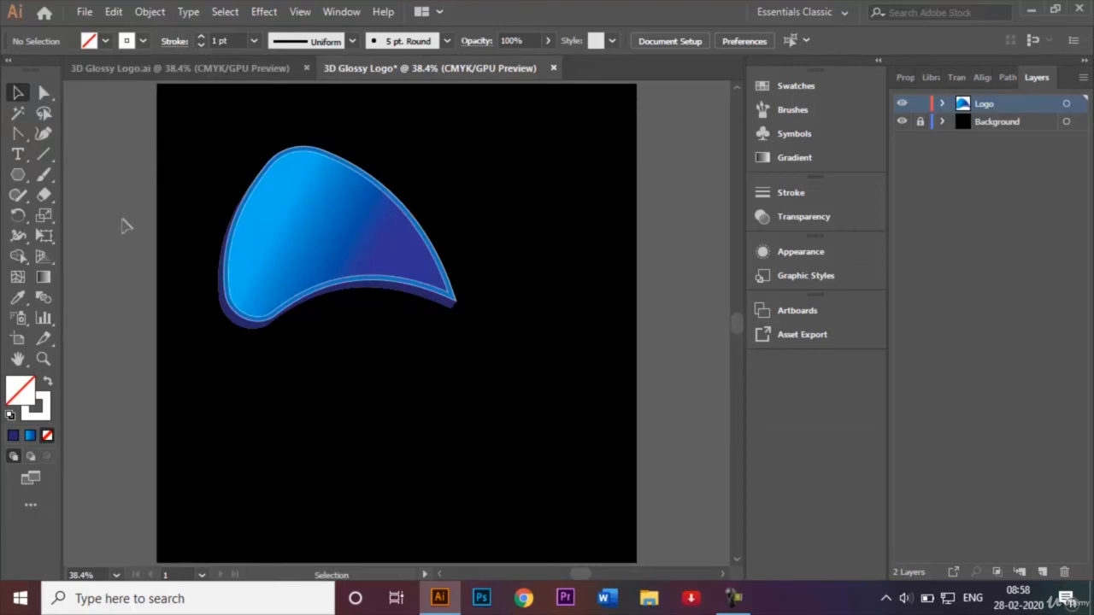
Draw an unfilled hexagon with a white outline near the artboard's centre, just below the extruded shape
click(18, 175)
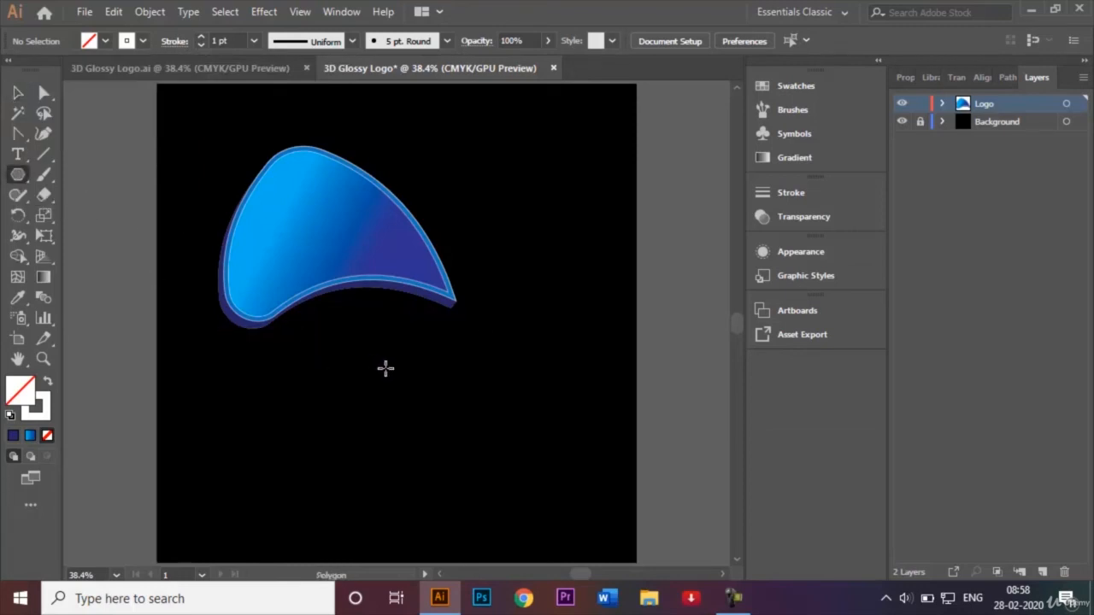
drag(391, 369, 441, 418)
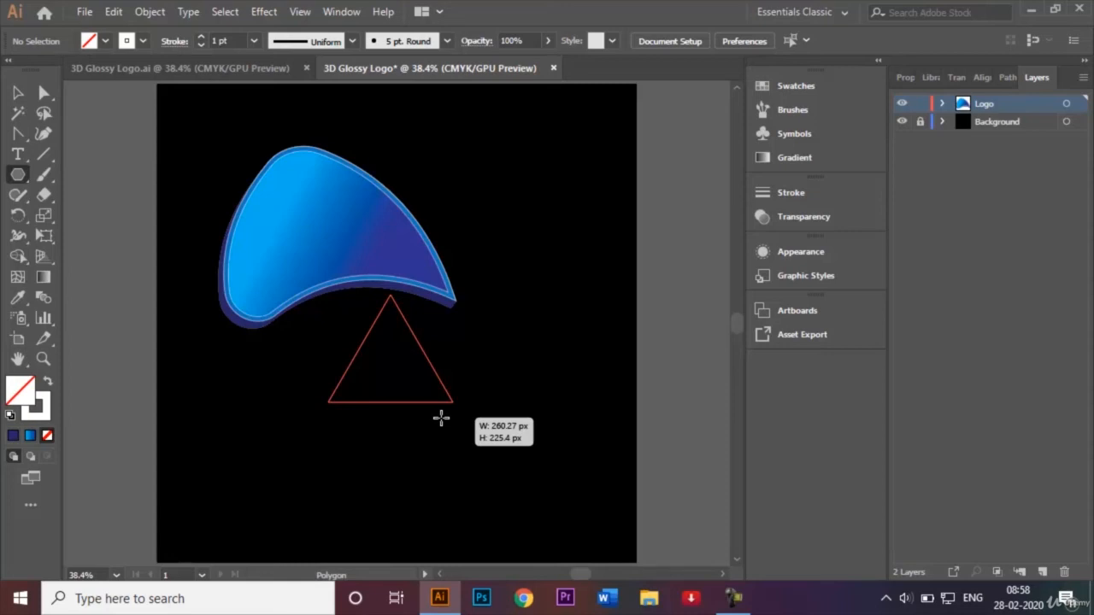
key(Up)
key(Up)
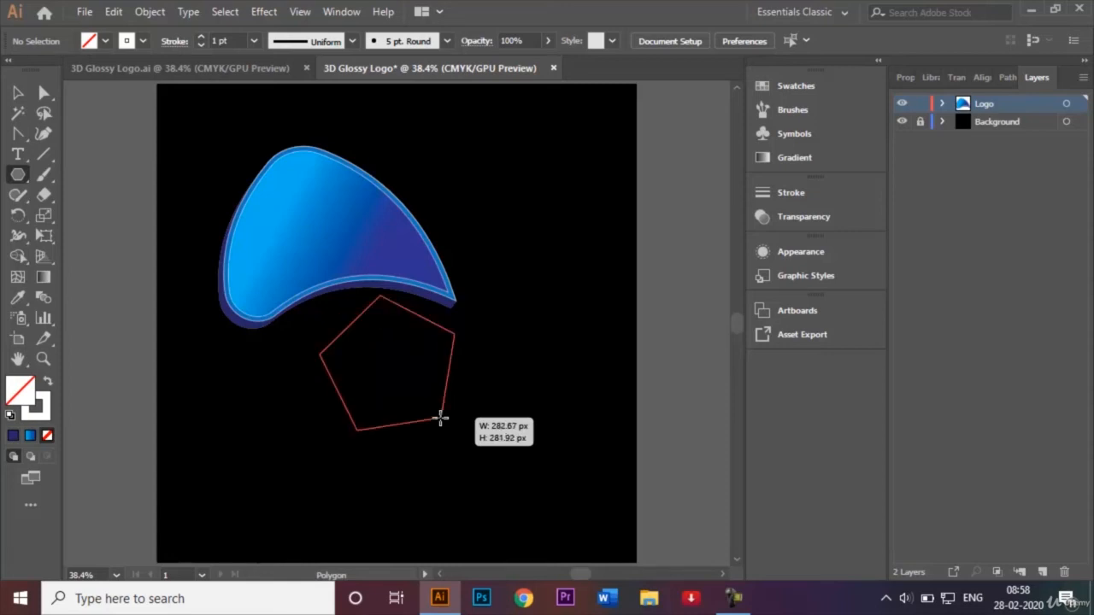
key(Up)
drag(441, 418, 476, 420)
click(21, 96)
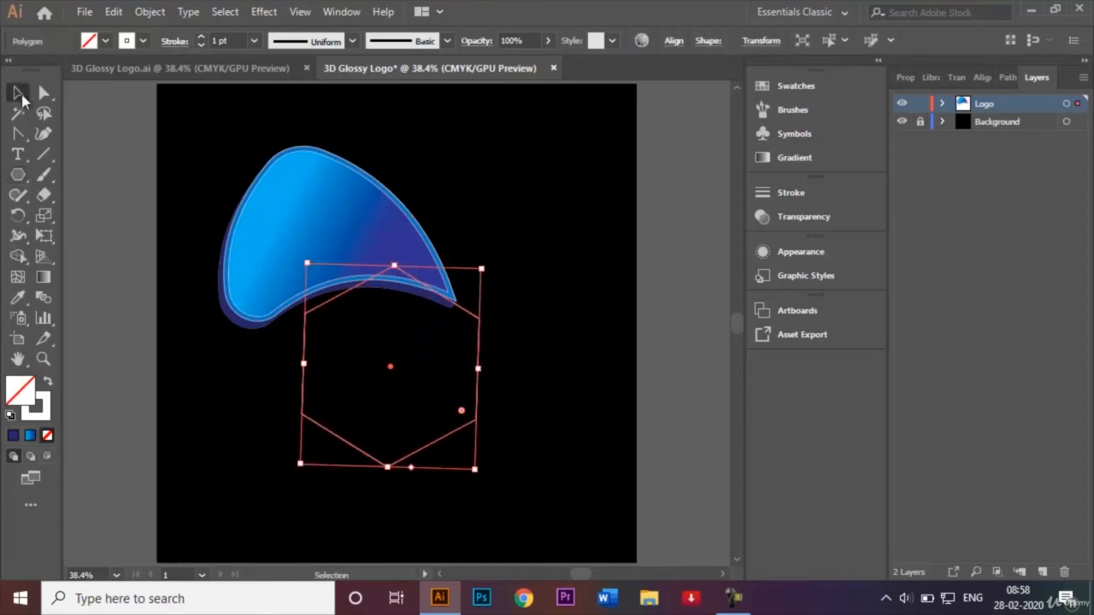
click(156, 152)
Move the whole extruded shape up and left, rotate it counterclockwise, and nudge it down so its inner curve sits just above the hexagon
drag(199, 168, 265, 293)
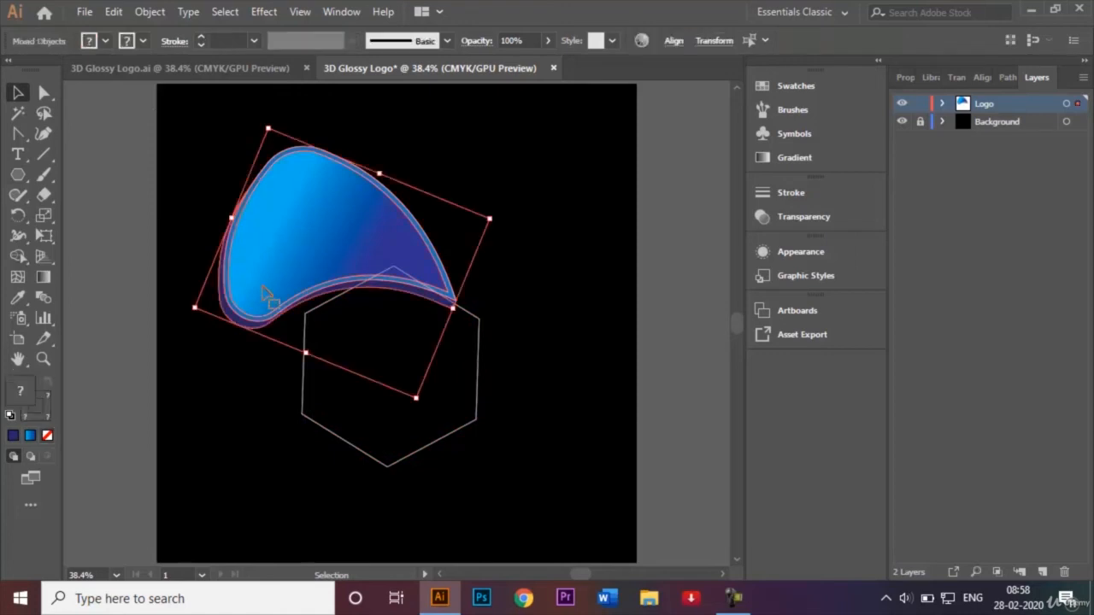
drag(342, 227, 316, 202)
drag(481, 188, 461, 150)
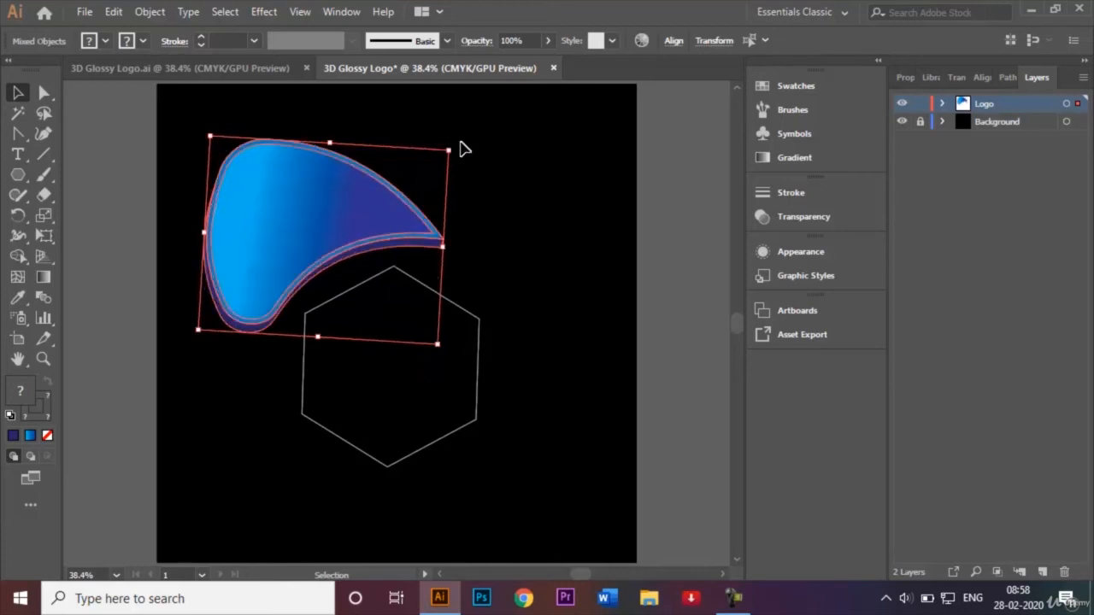
key(shift+Down)
key(shift+Down)
key(shift+Down)
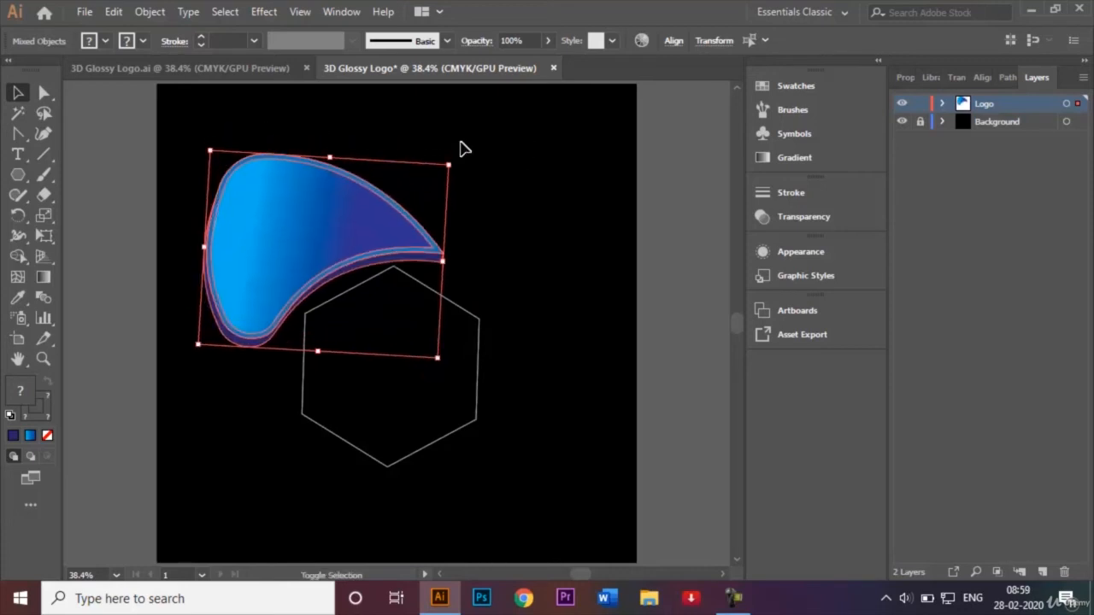
click(534, 206)
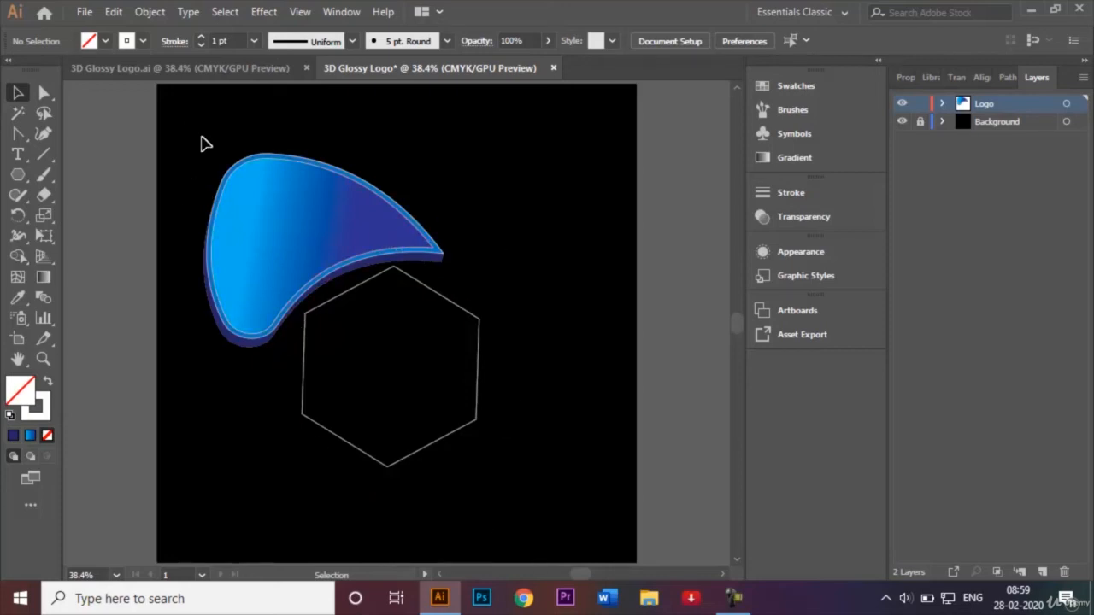
Create a copy of the whole extruded shape rotated 50° around the hexagon's centre
drag(200, 135, 247, 259)
drag(261, 320, 262, 323)
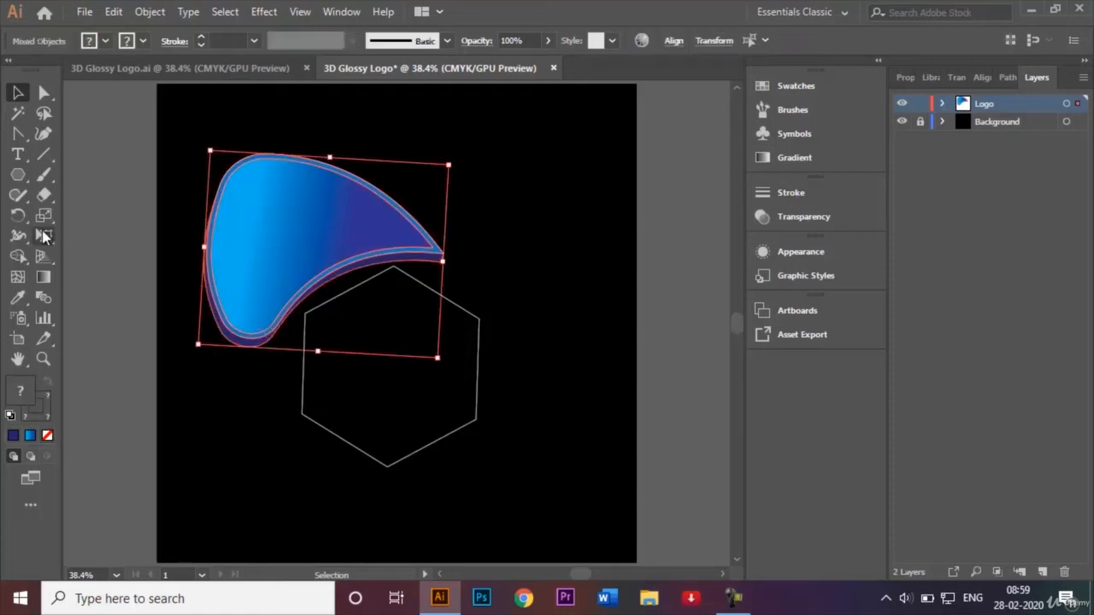
click(22, 216)
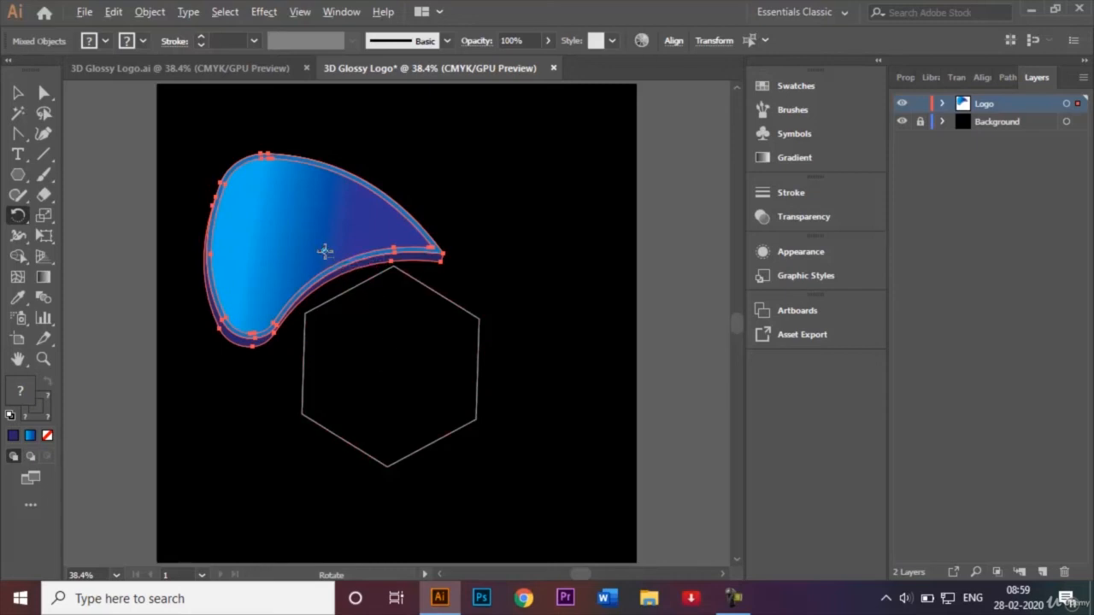
drag(325, 250, 392, 362)
key(Return)
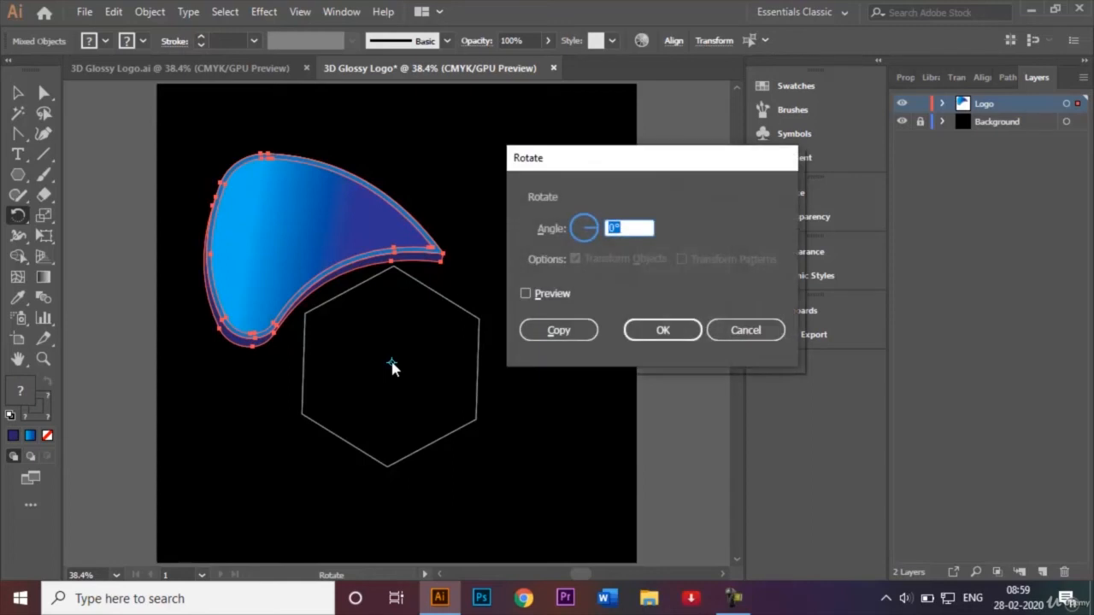
click(612, 226)
text(50)
click(525, 293)
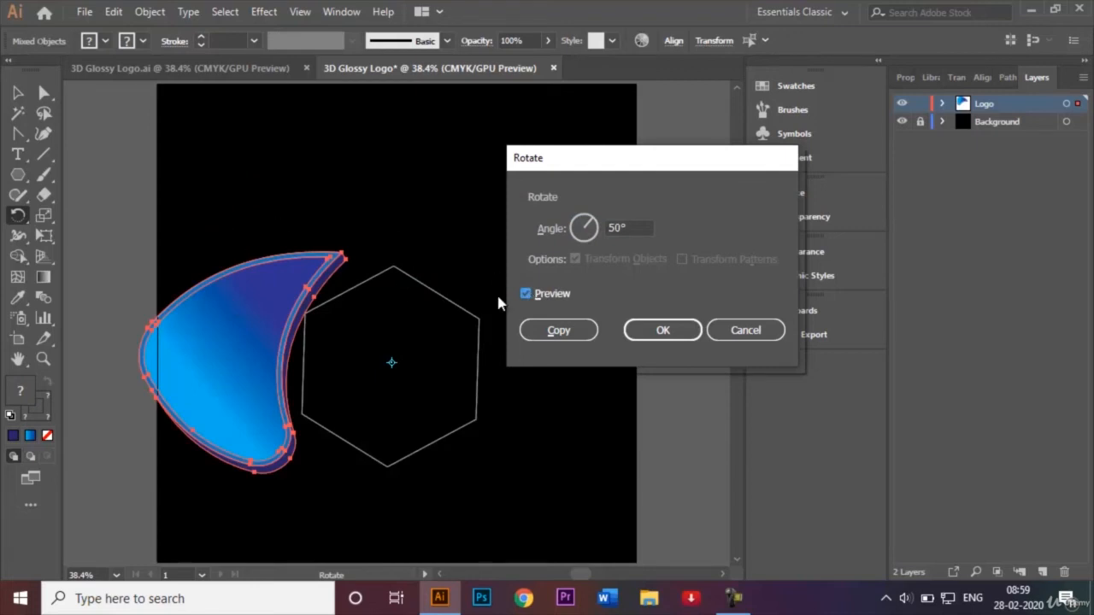
click(557, 331)
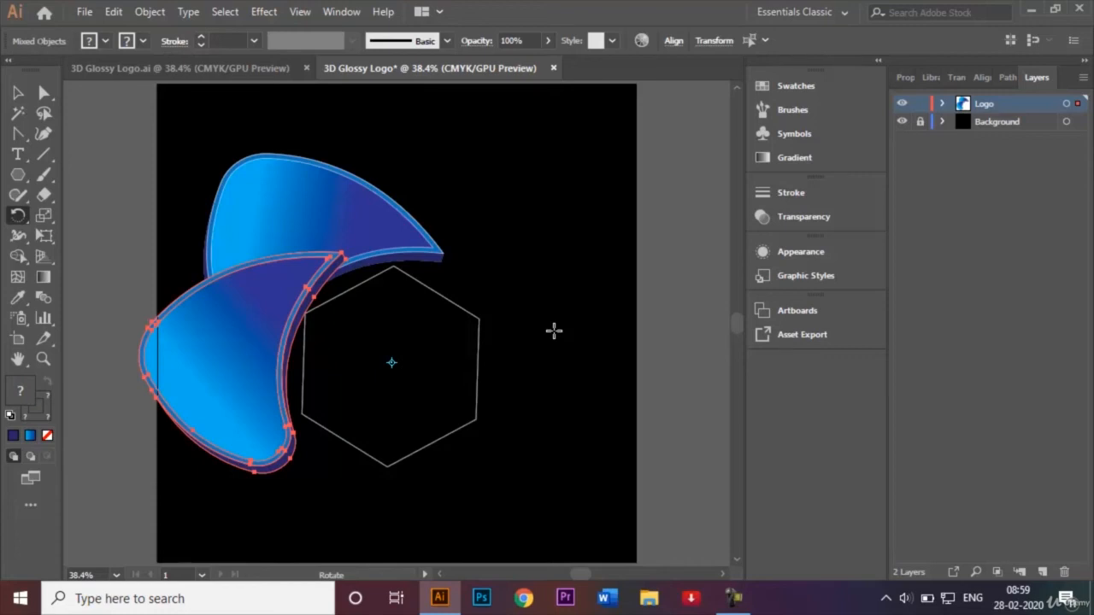
Repeat the rotated copy five more times so that seven blades form a ring around the hexagon
key(ctrl+d)
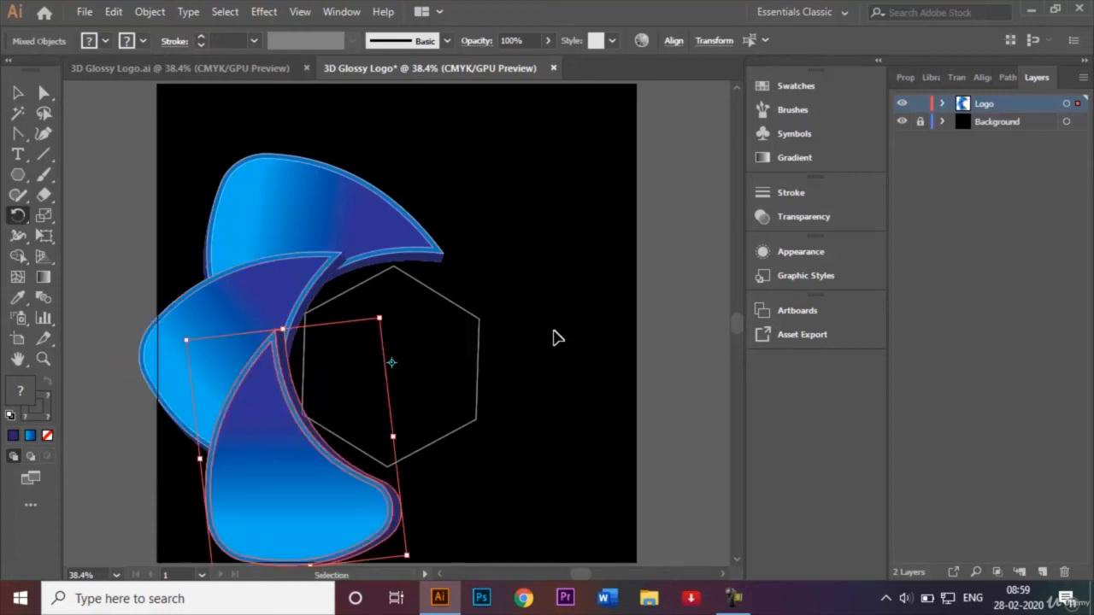
key(ctrl+d)
key(ctrl+d)
key(ctrl+d)
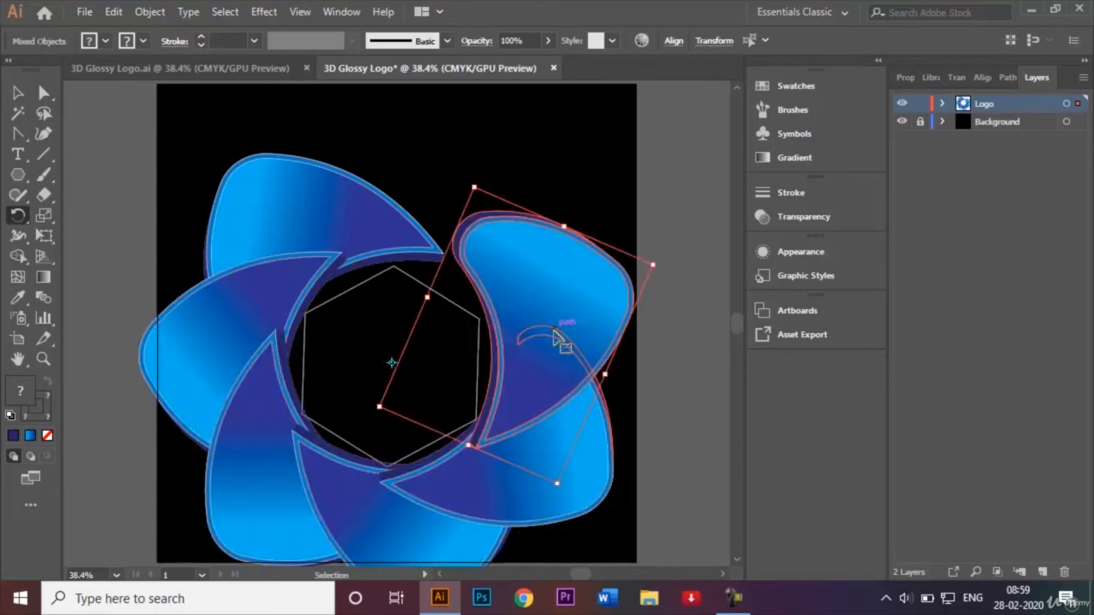
key(ctrl+d)
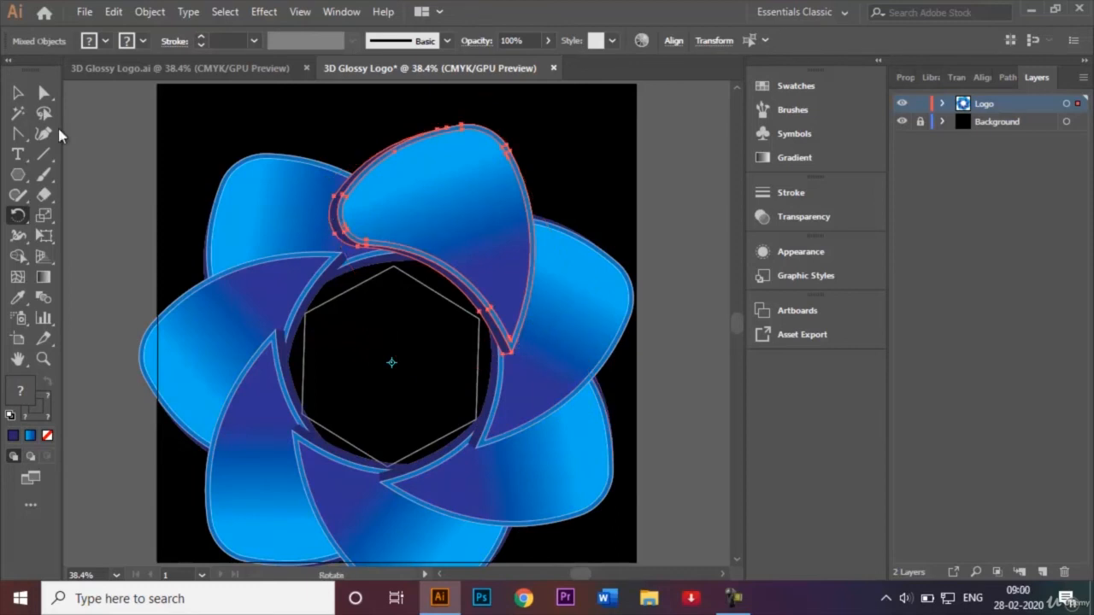
Delete the guide hexagon from the middle of the blade ring
click(18, 92)
click(220, 123)
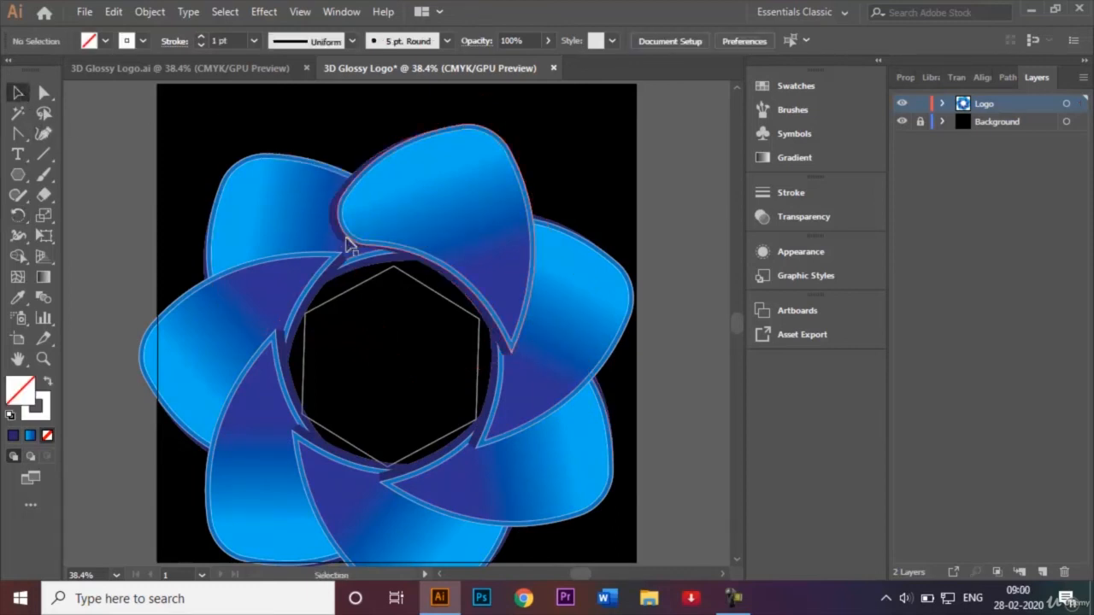
click(382, 286)
key(Delete)
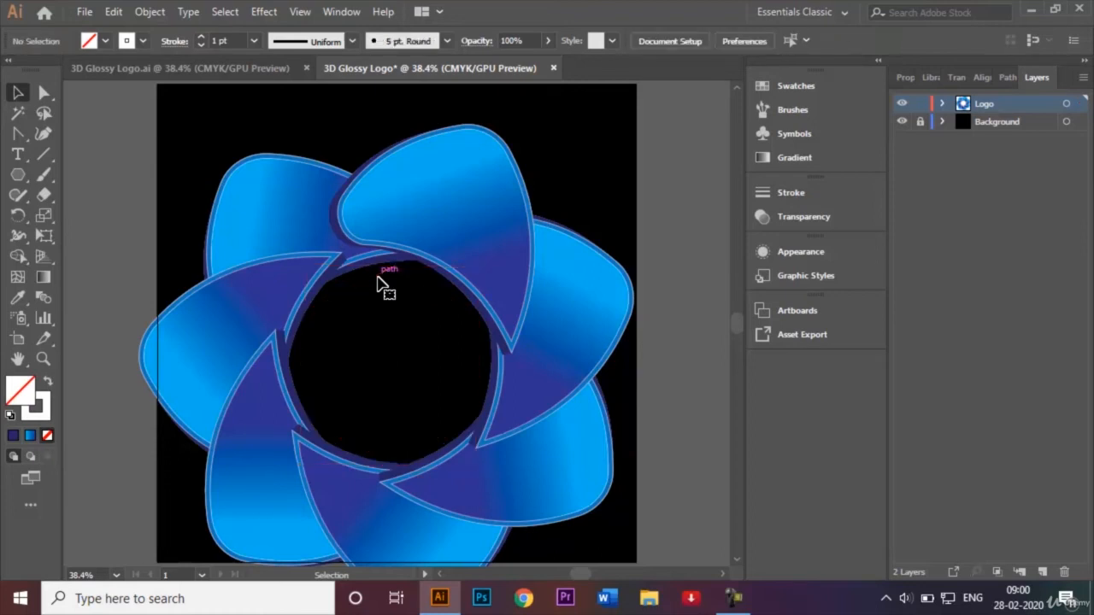
Scale the whole blade ring down proportionally to fit inside the black background and shift it up to centre it vertically
key(ctrl+minus)
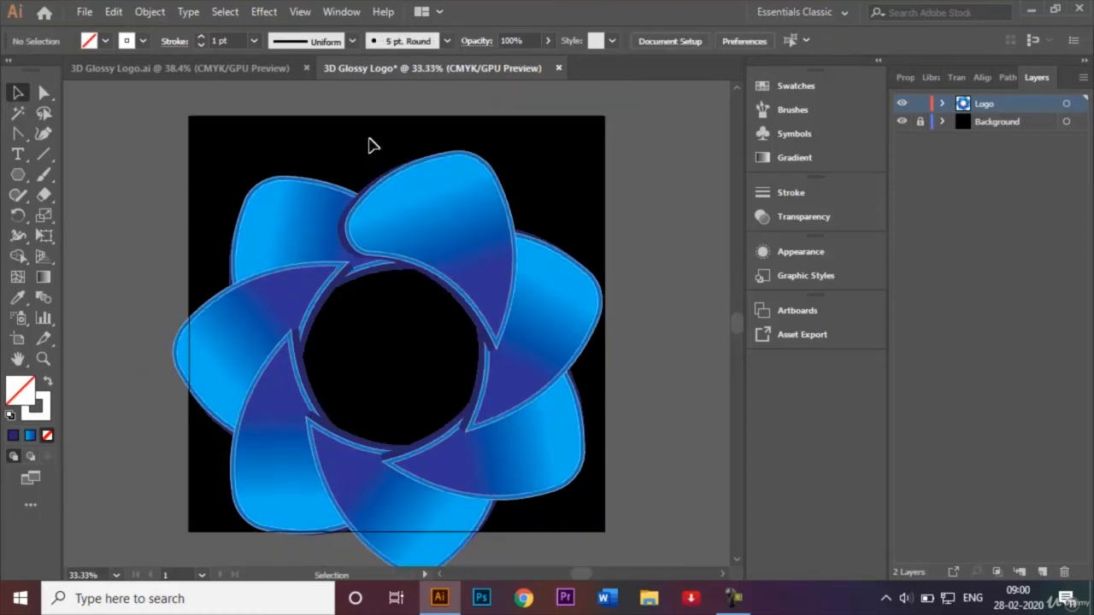
drag(159, 157, 640, 567)
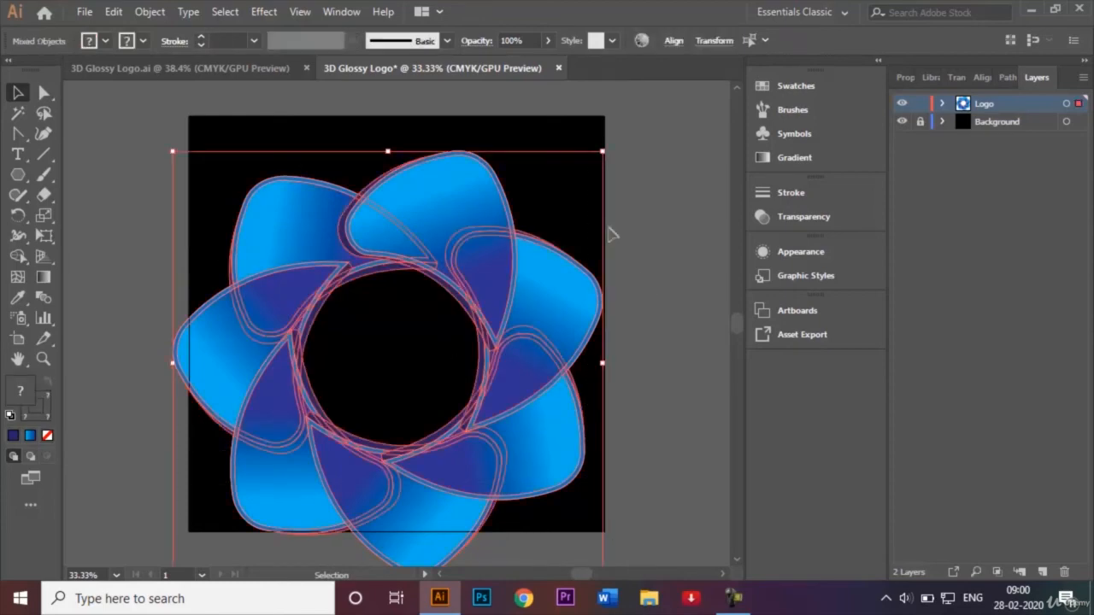
drag(601, 152, 558, 177)
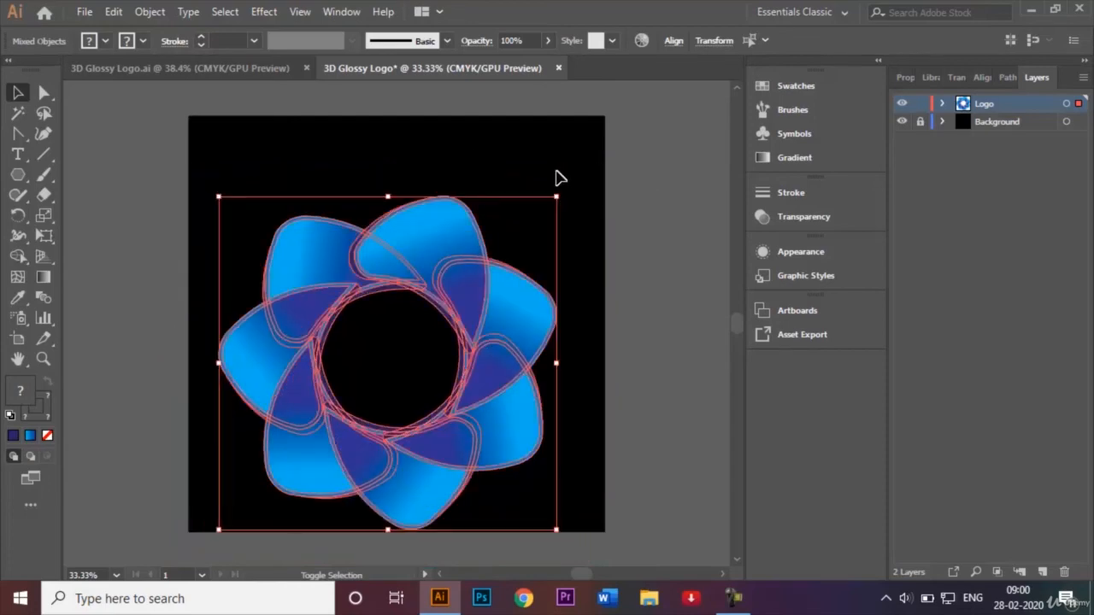
key(shift+Up)
key(shift+Up)
key(shift+Up)
key(shift+Up)
key(shift+Up)
key(shift+Up)
key(shift+Up)
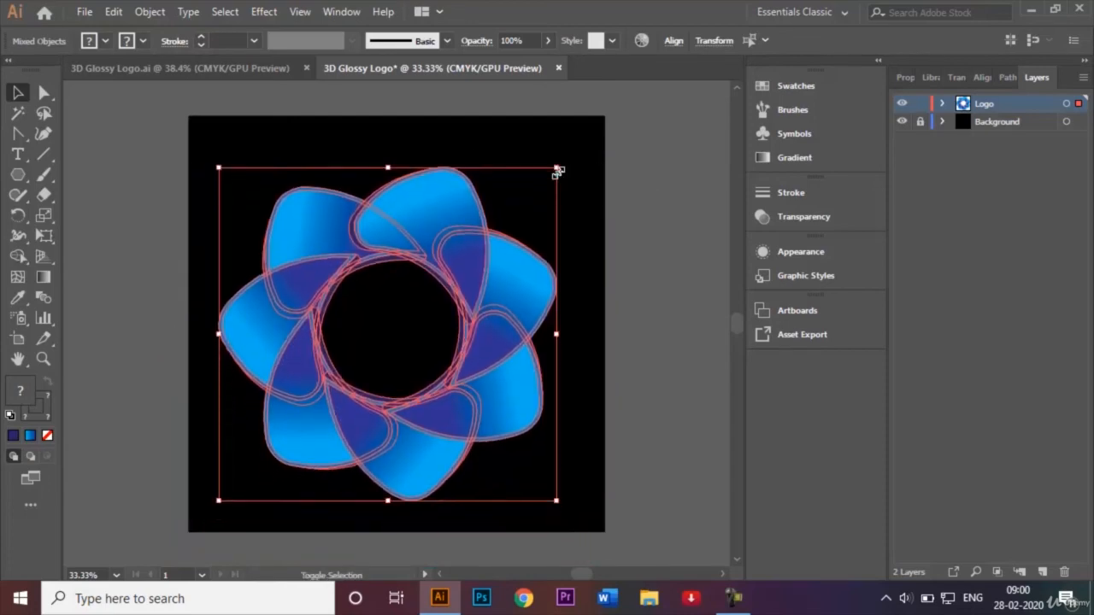
click(712, 219)
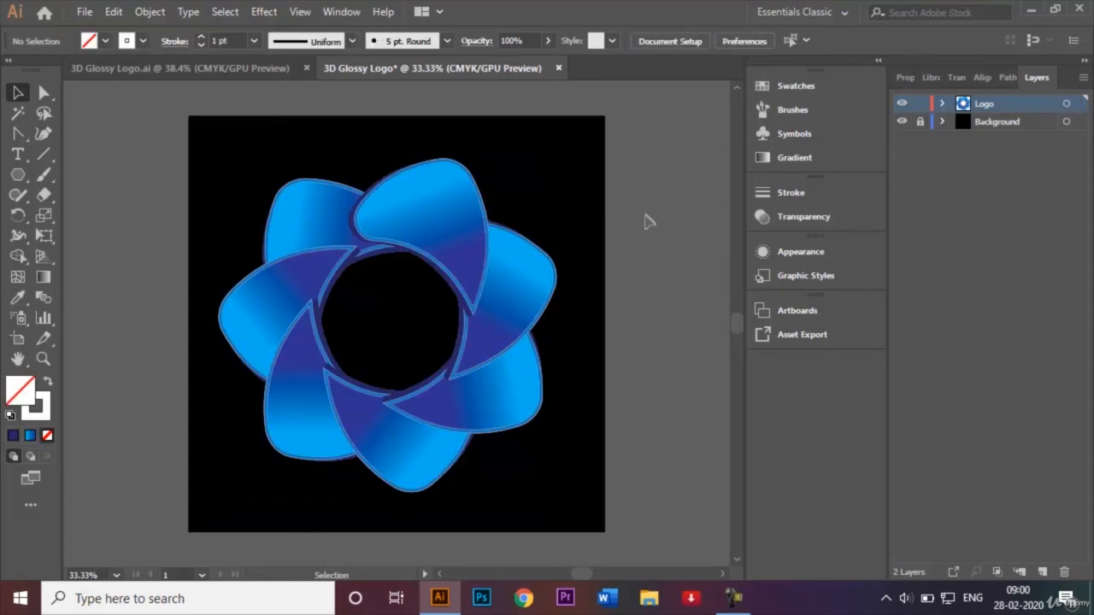
key(ctrl+0)
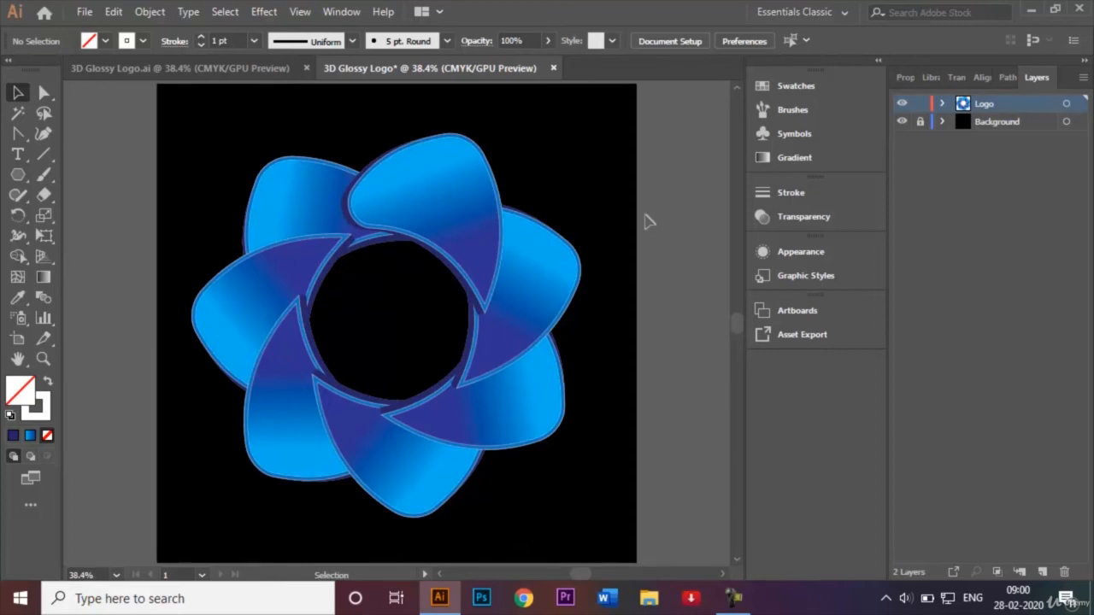
Move the light blue stop of the top blade's face gradient to location 0%
click(135, 67)
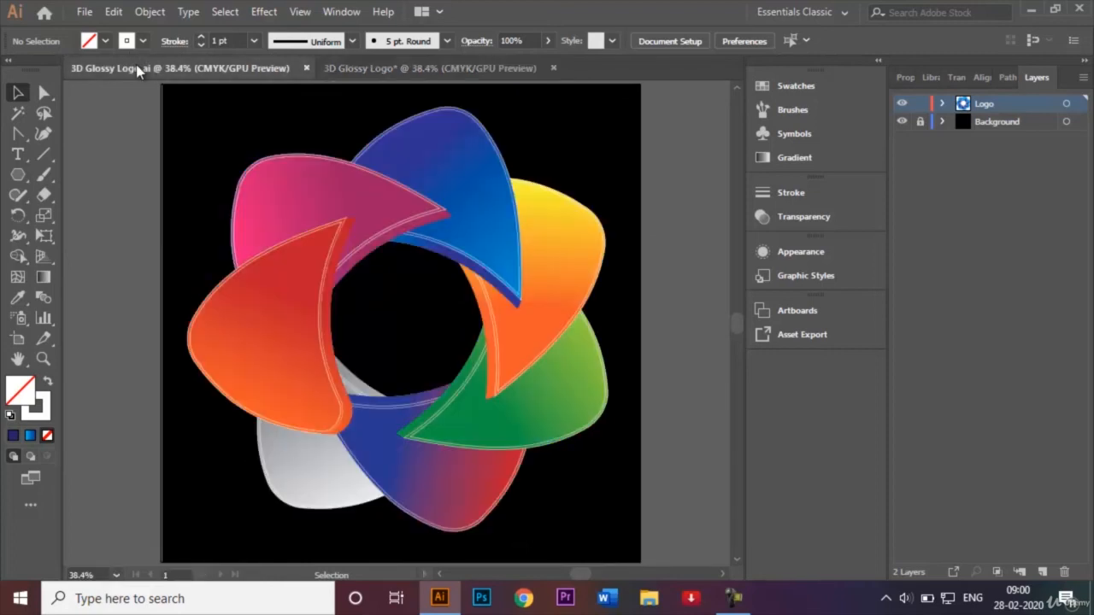
click(400, 68)
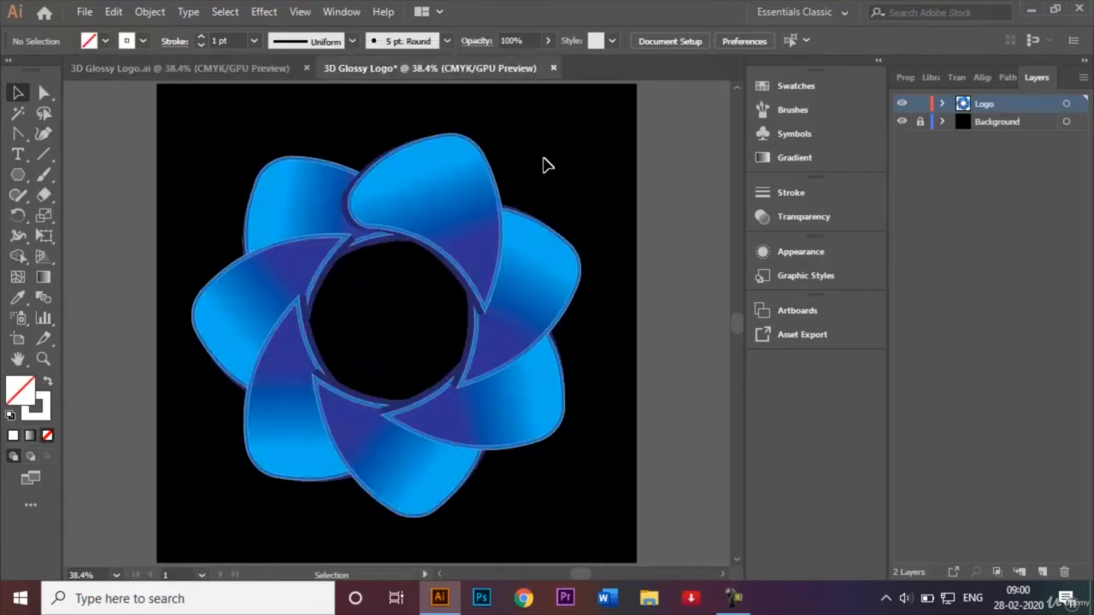
click(458, 180)
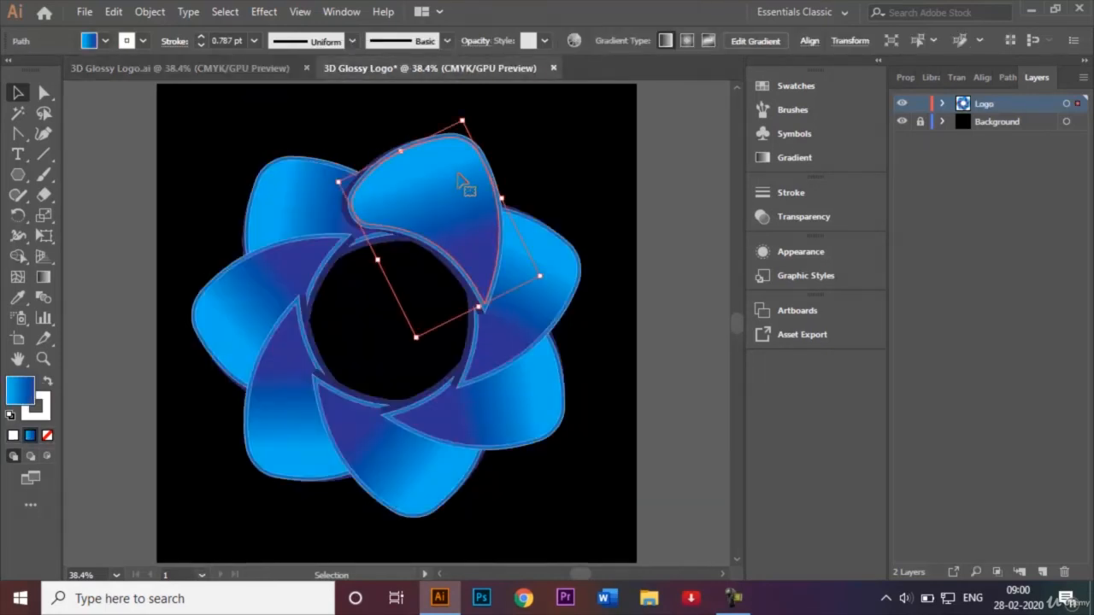
click(43, 279)
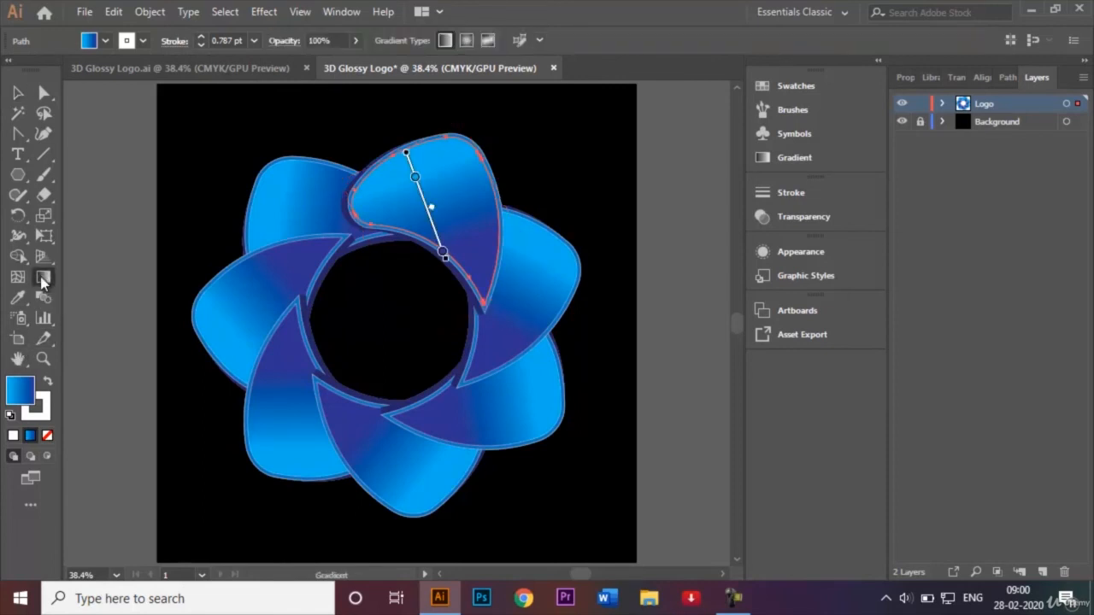
double_click(43, 280)
click(588, 218)
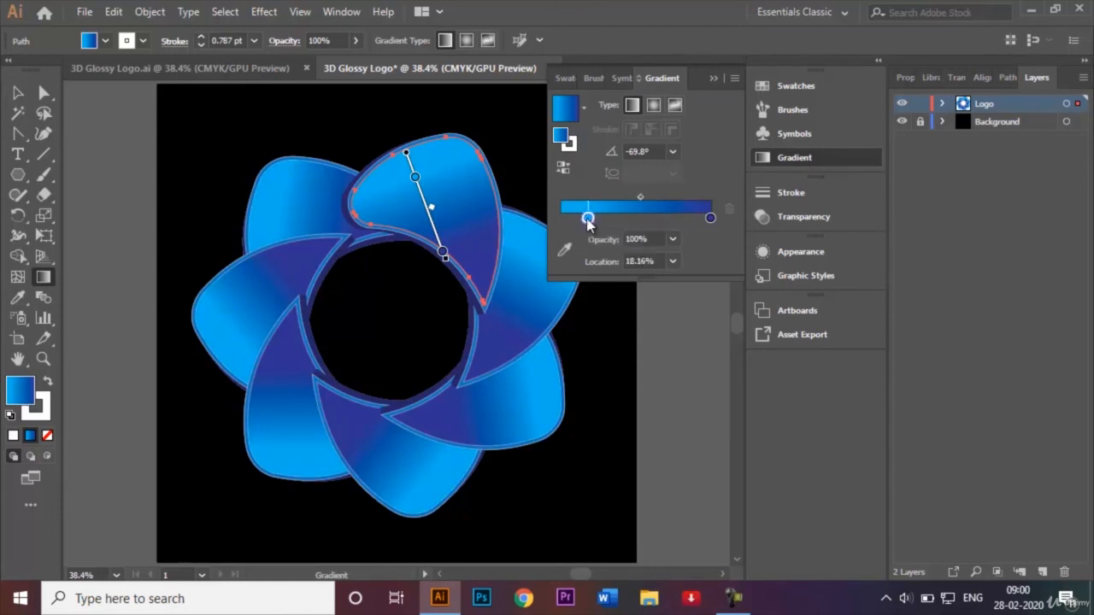
drag(587, 218, 561, 218)
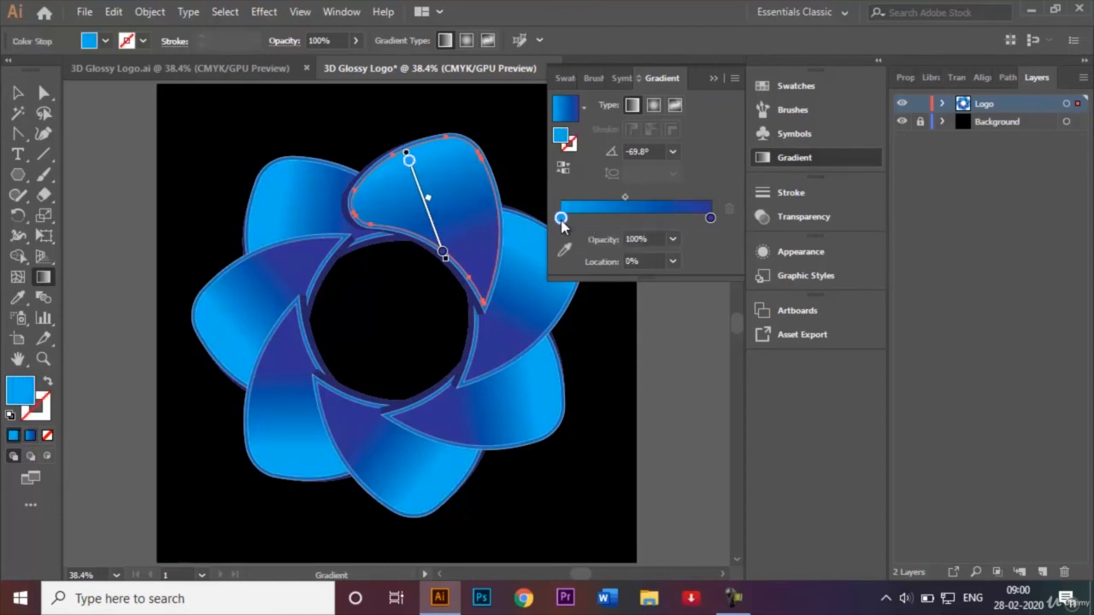
Recolour the starting stop of the top blade's gradient red, keeping the dark blue end stop, and deselect the blade
double_click(560, 219)
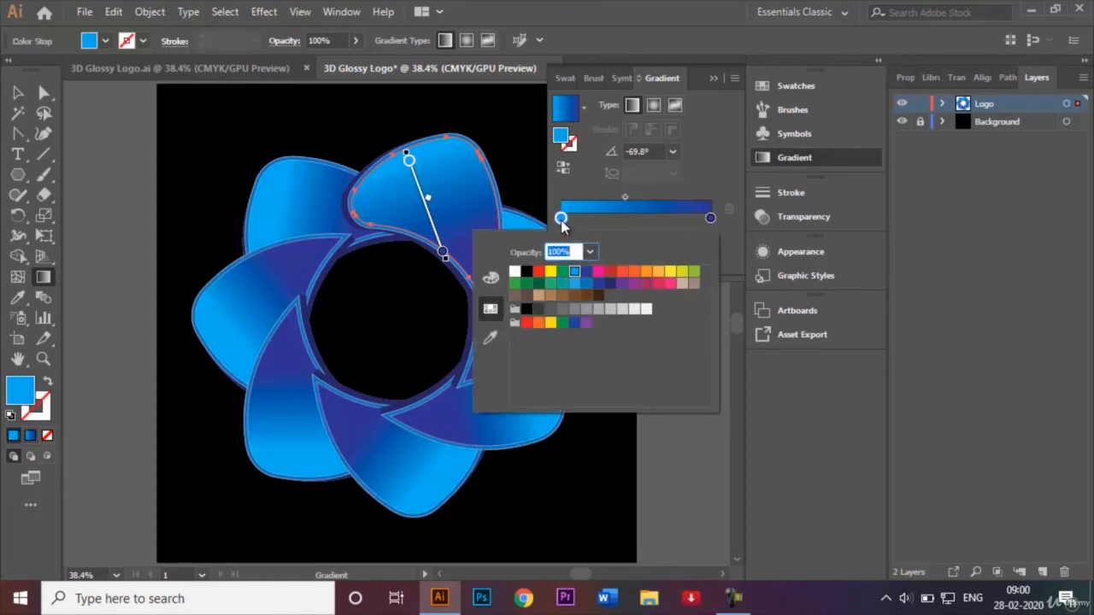
click(610, 272)
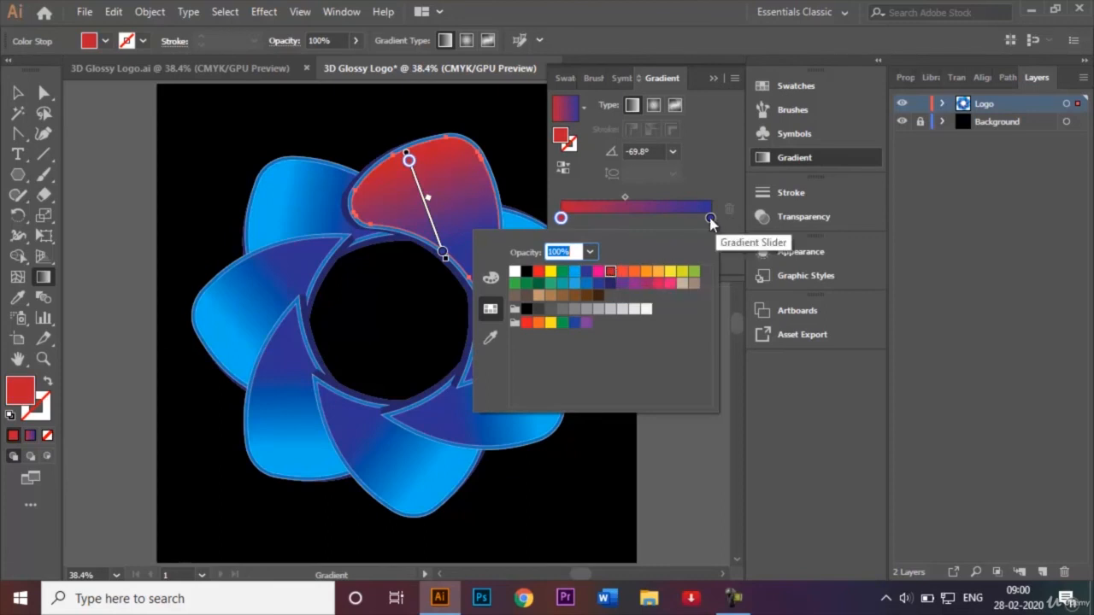
click(716, 74)
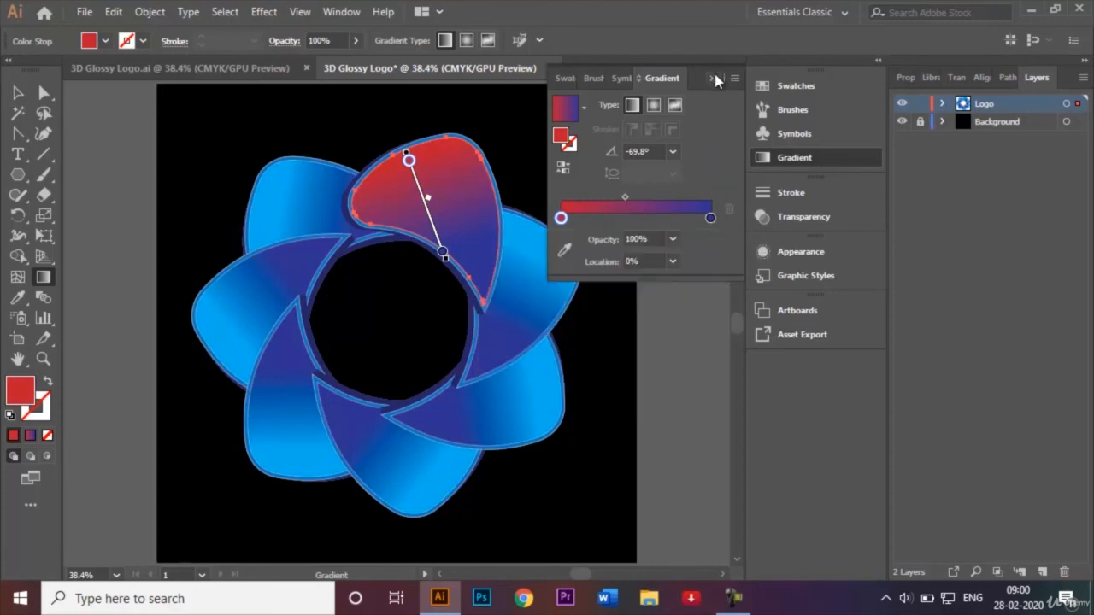
click(712, 78)
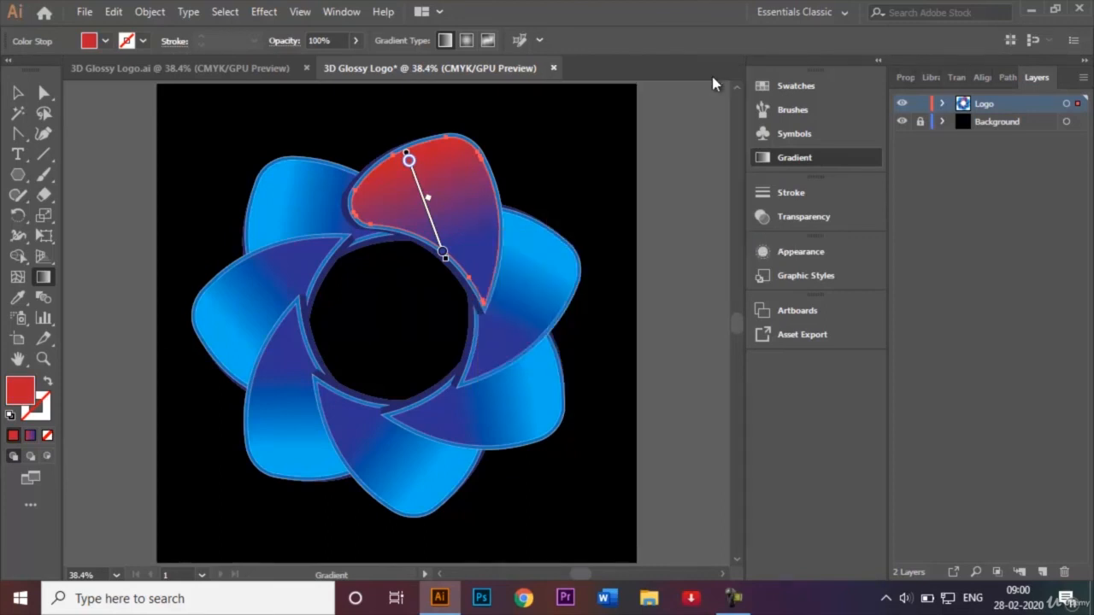
click(19, 92)
click(171, 129)
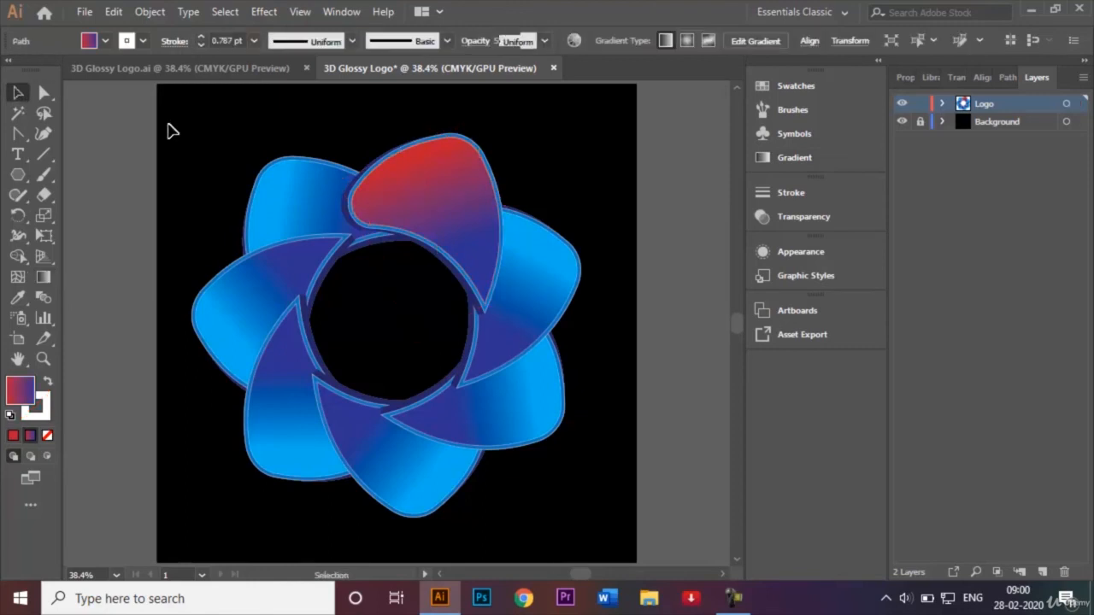
Fill the border shape around the top red-blue blade with purple and deselect it
click(485, 162)
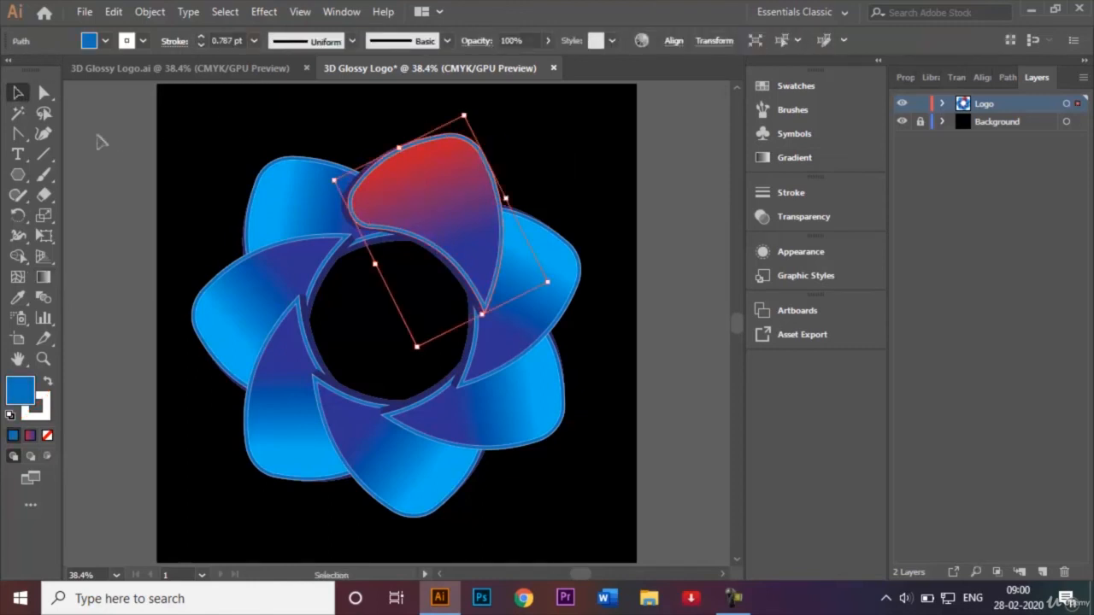
click(106, 41)
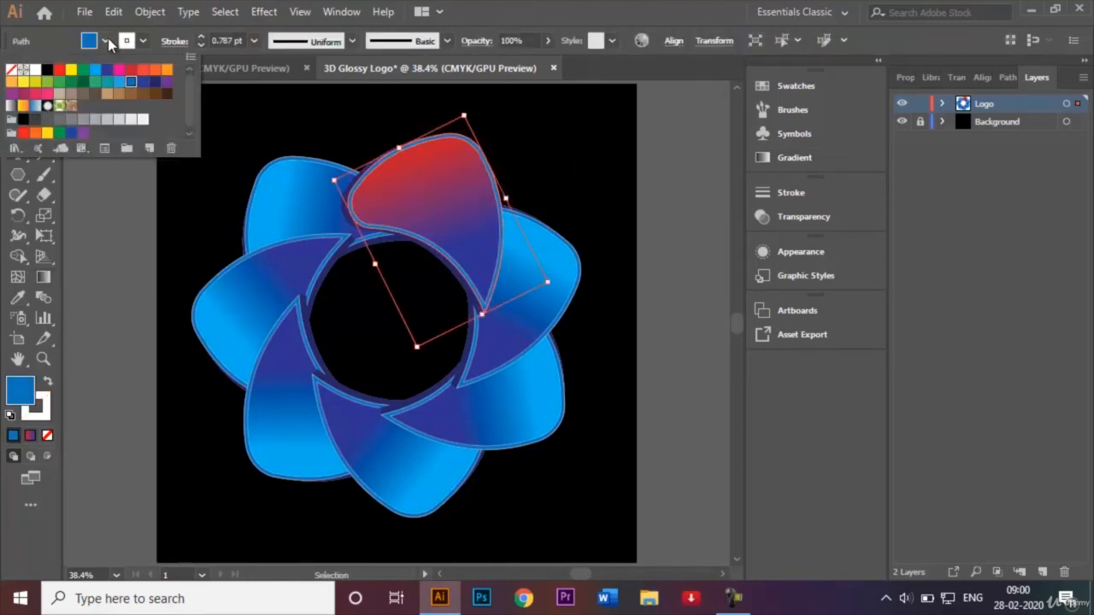
click(165, 84)
click(287, 122)
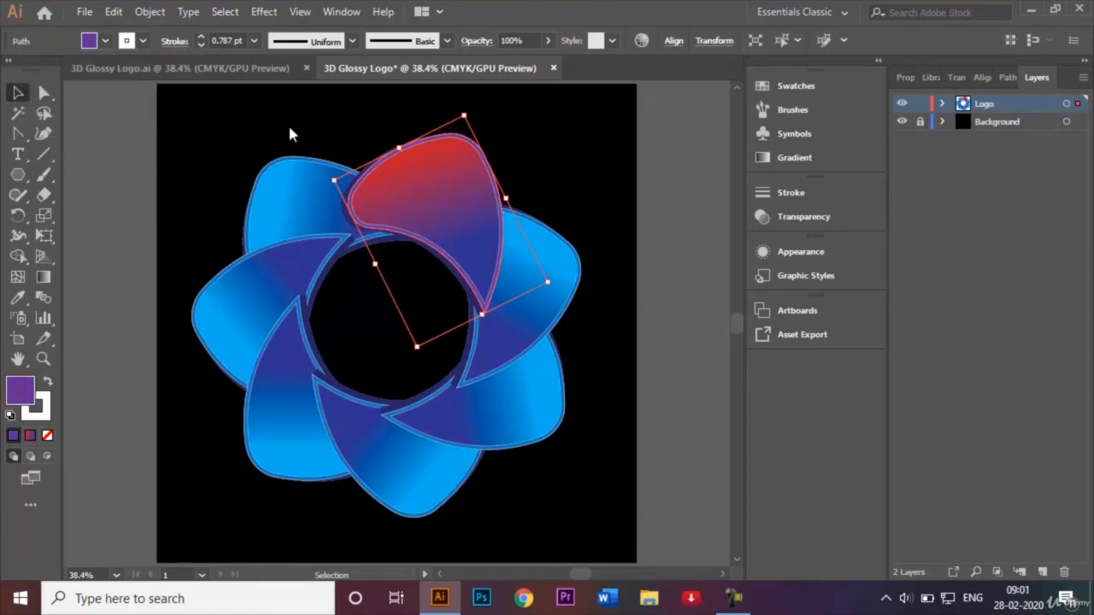
click(236, 170)
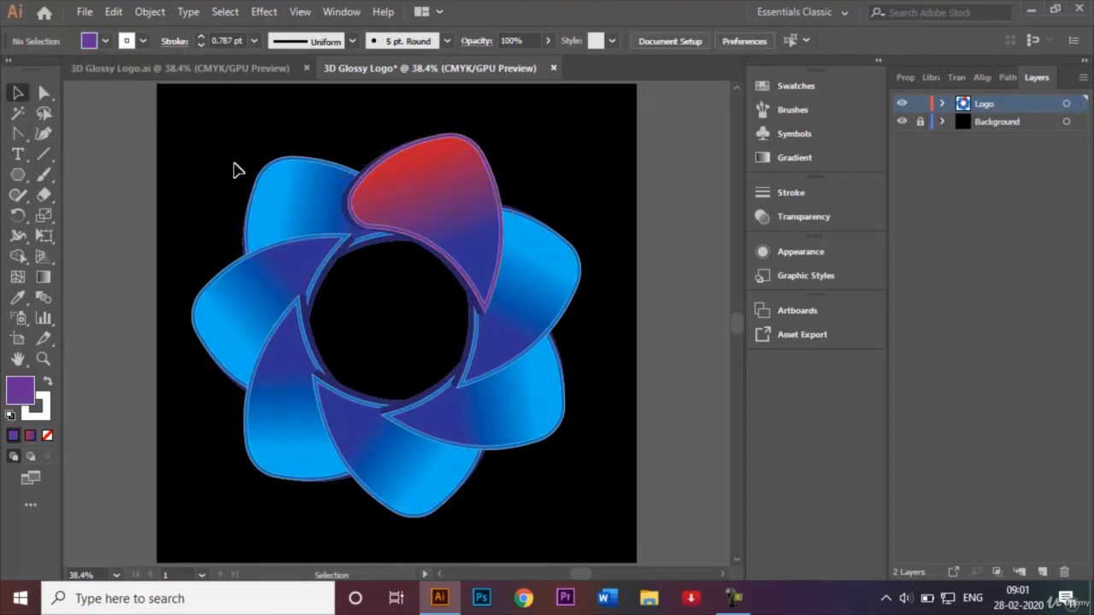
Recolour the extruded side behind the top blade dark purple, hex 55047f, and deselect it
click(346, 217)
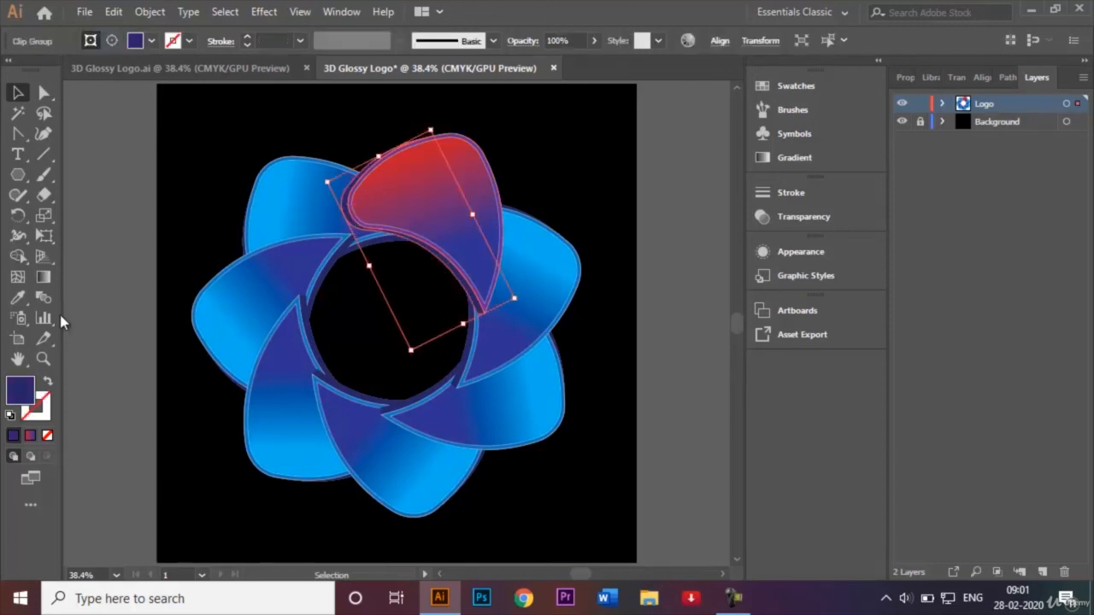
double_click(21, 390)
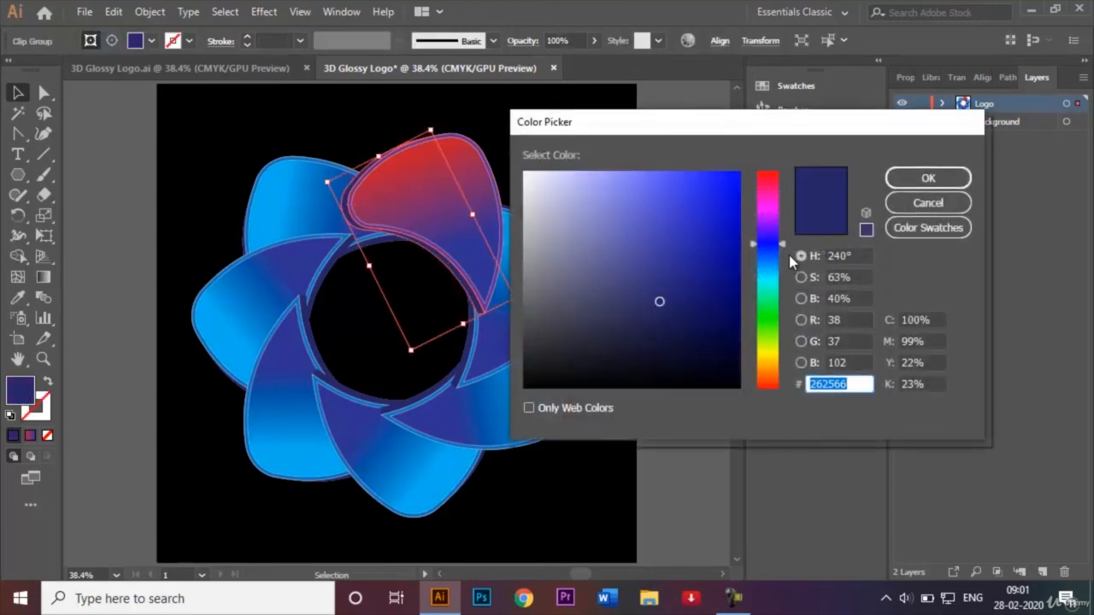
drag(785, 245, 779, 221)
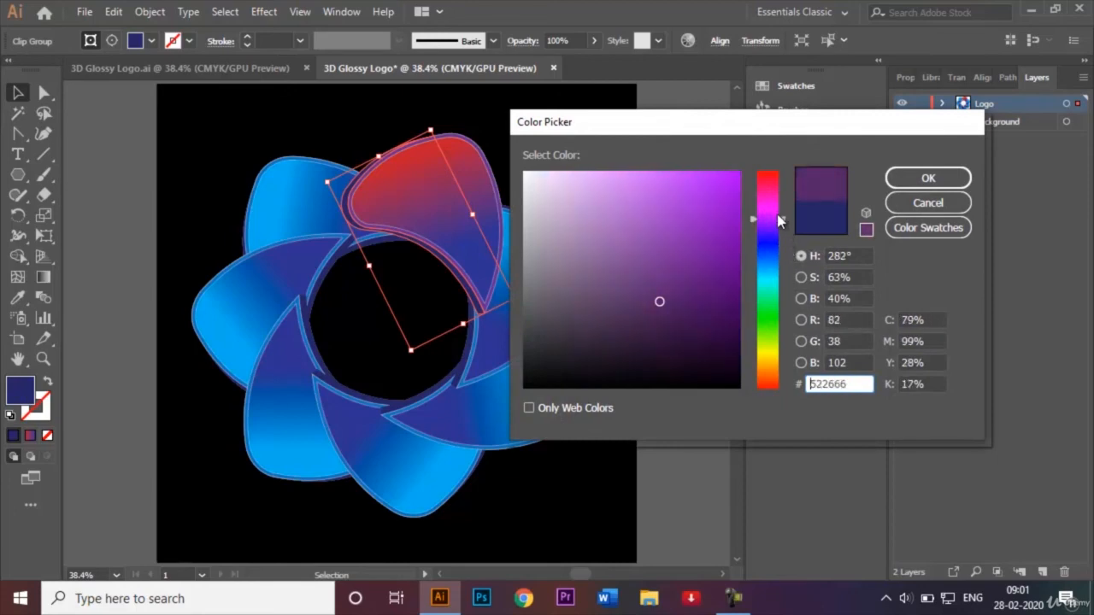
drag(658, 304, 734, 278)
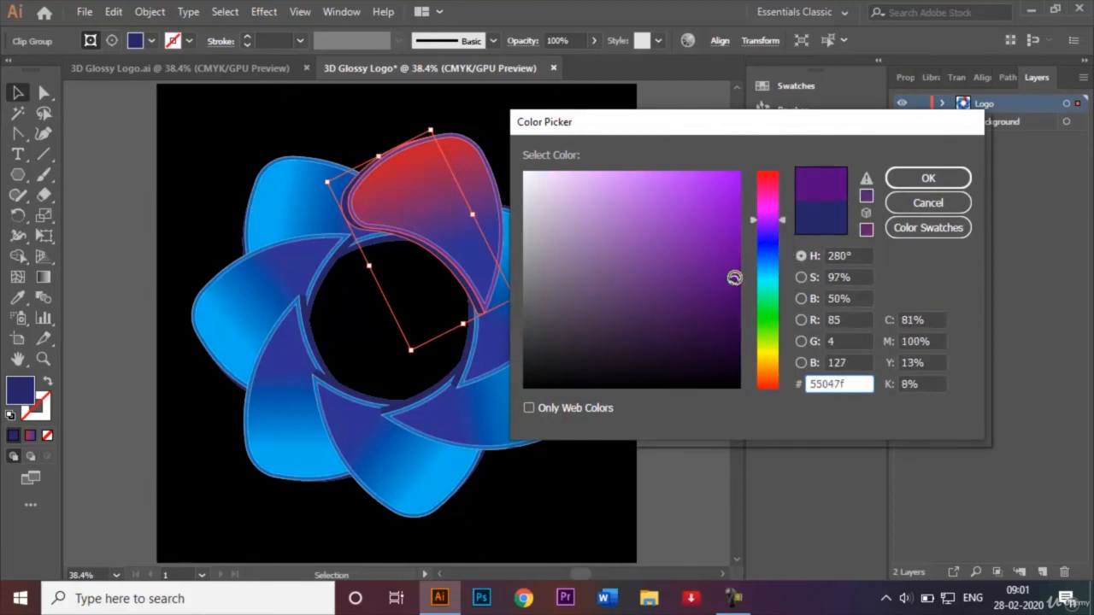
click(930, 179)
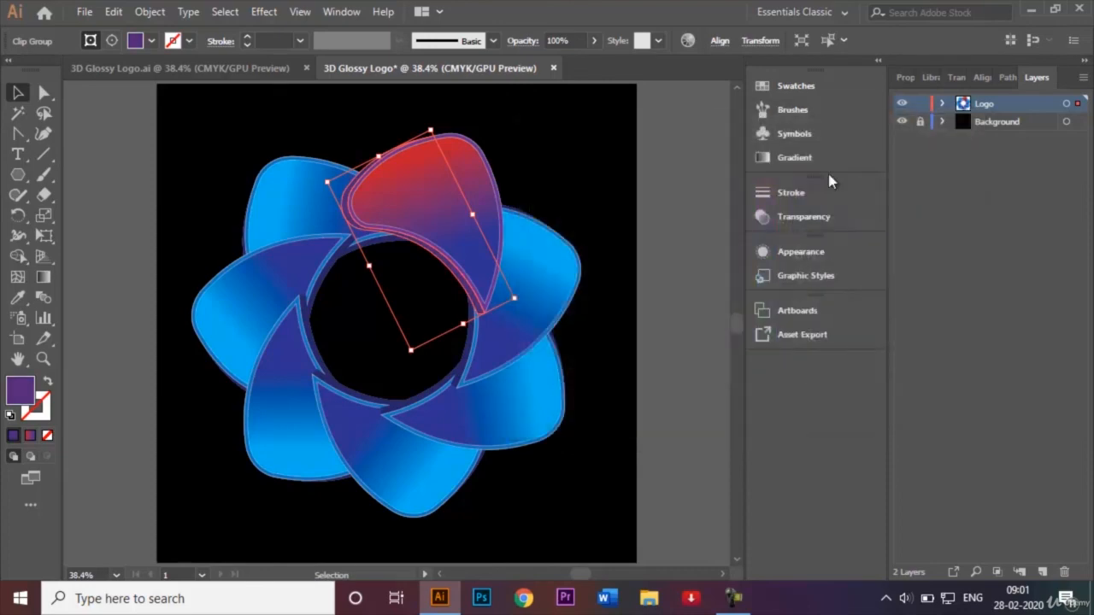
click(584, 173)
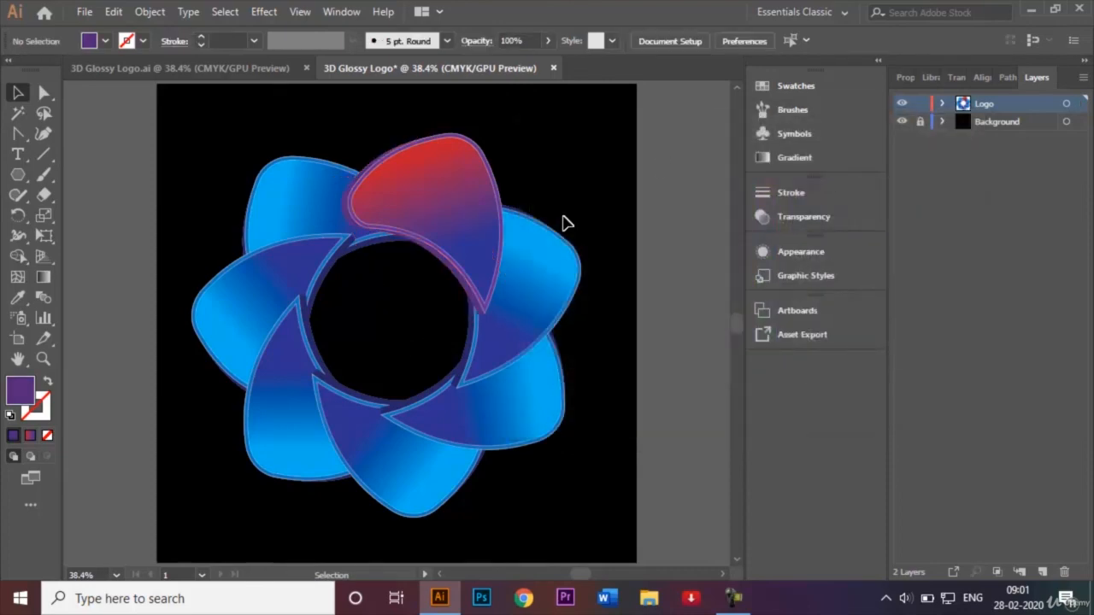
Recolour the starting stop of the upper-right blade's face gradient purple, C=50 M=100 Y=0 K=0
click(552, 288)
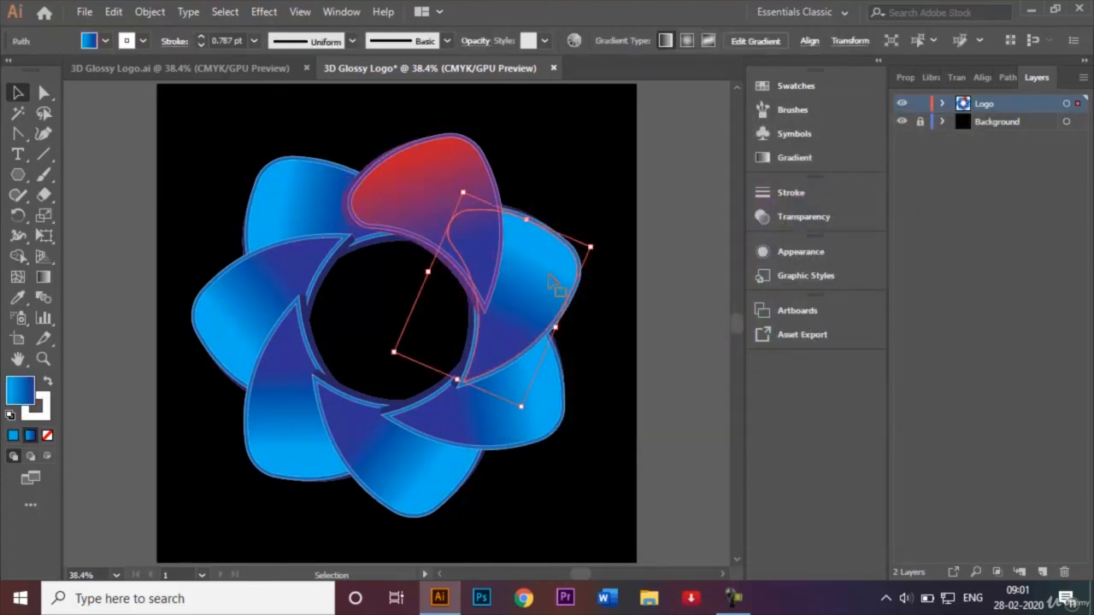
double_click(21, 390)
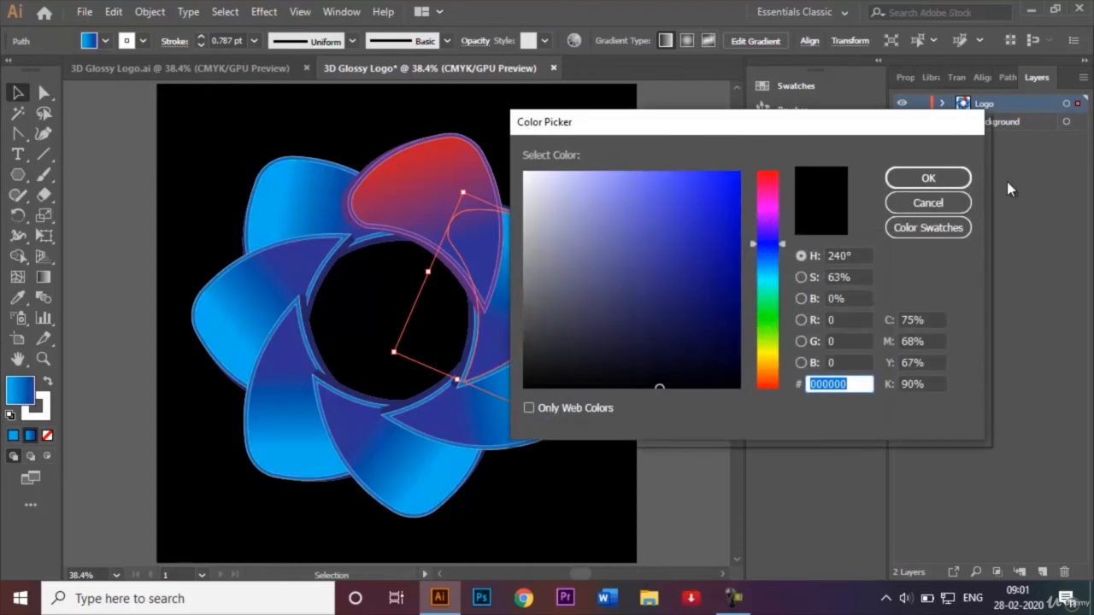
click(954, 209)
double_click(44, 276)
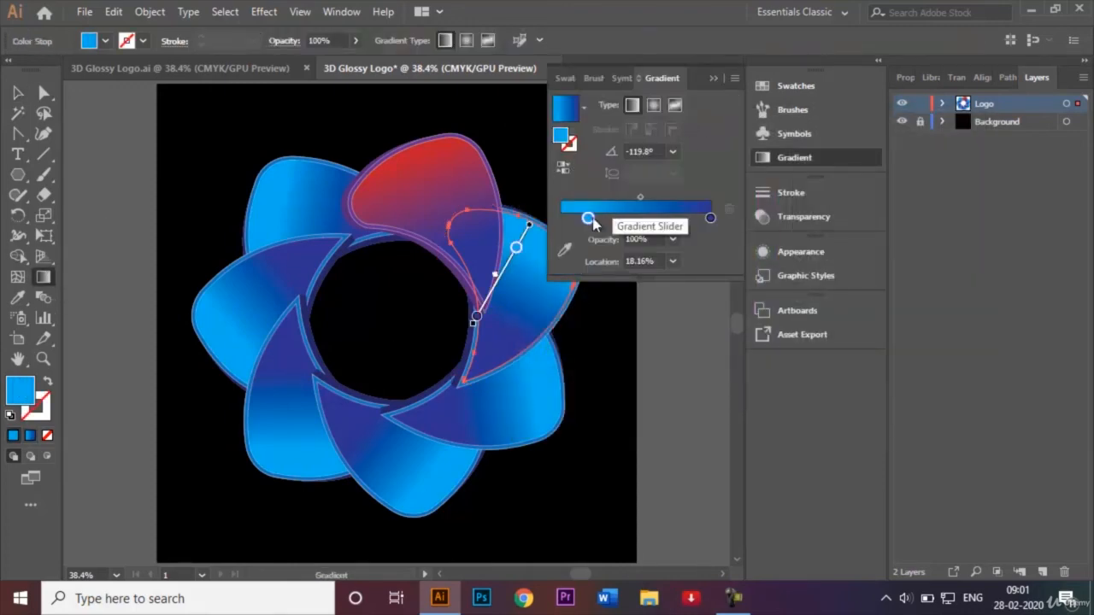
double_click(588, 218)
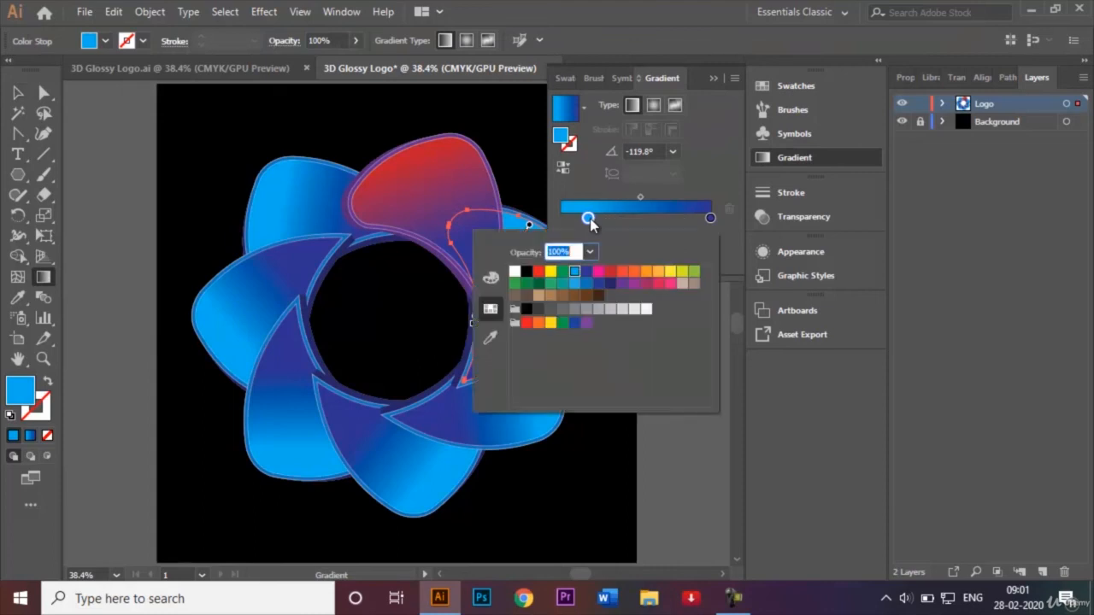
click(635, 286)
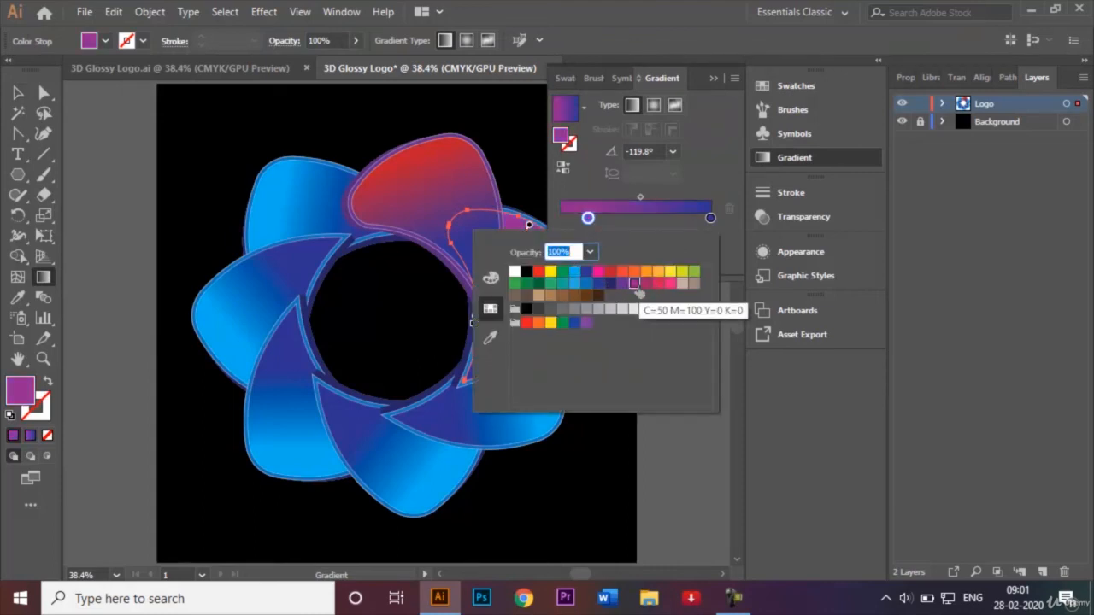
Recolour the end stop of the upper-right blade's gradient dark magenta and deselect the blade
click(712, 219)
double_click(710, 219)
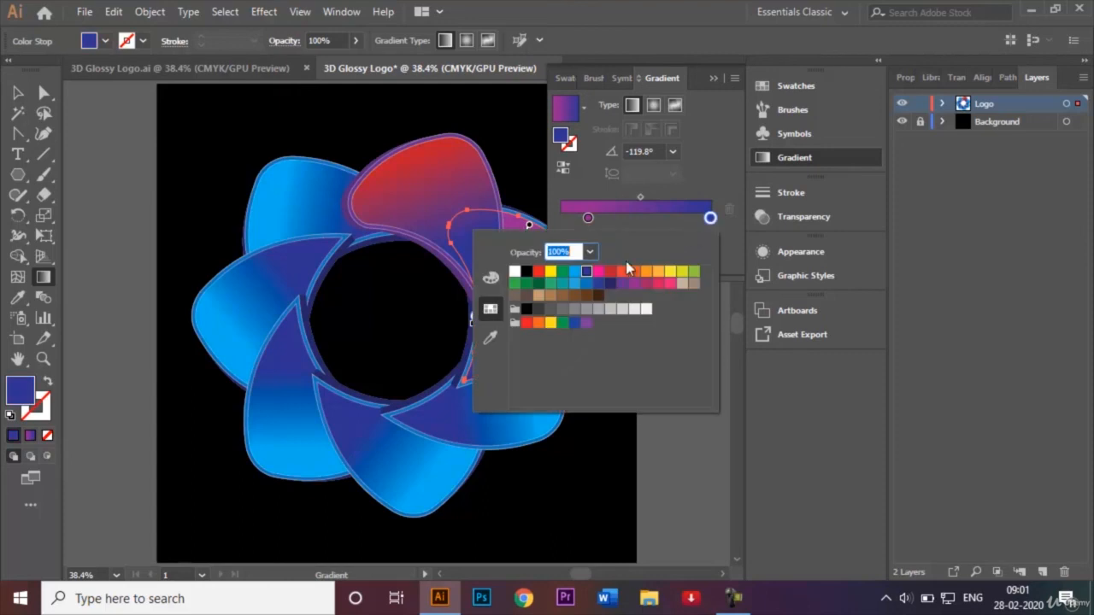
click(649, 285)
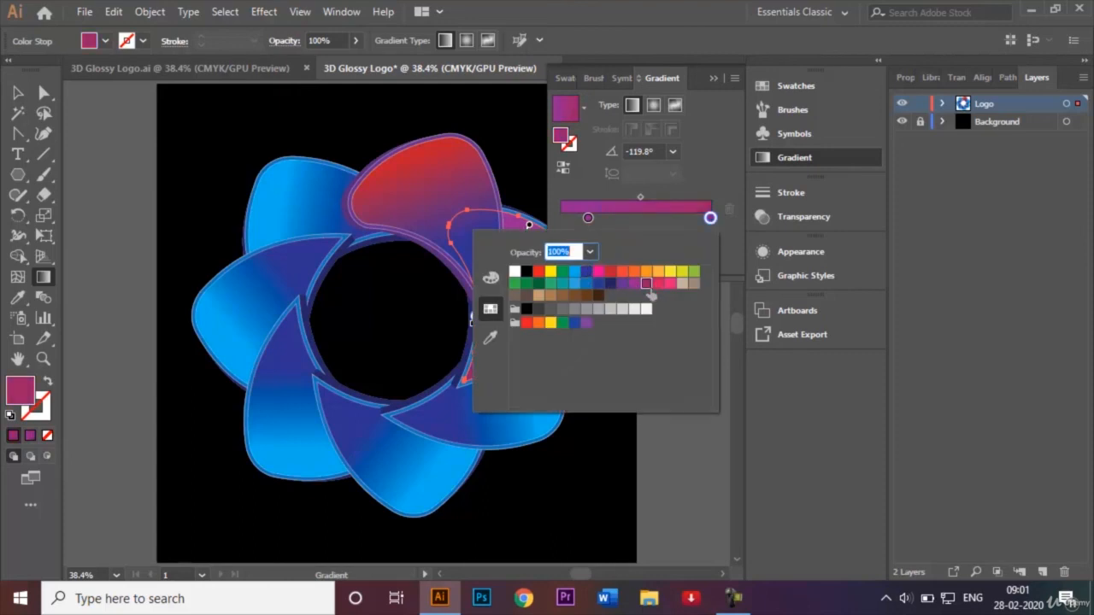
click(717, 83)
click(716, 78)
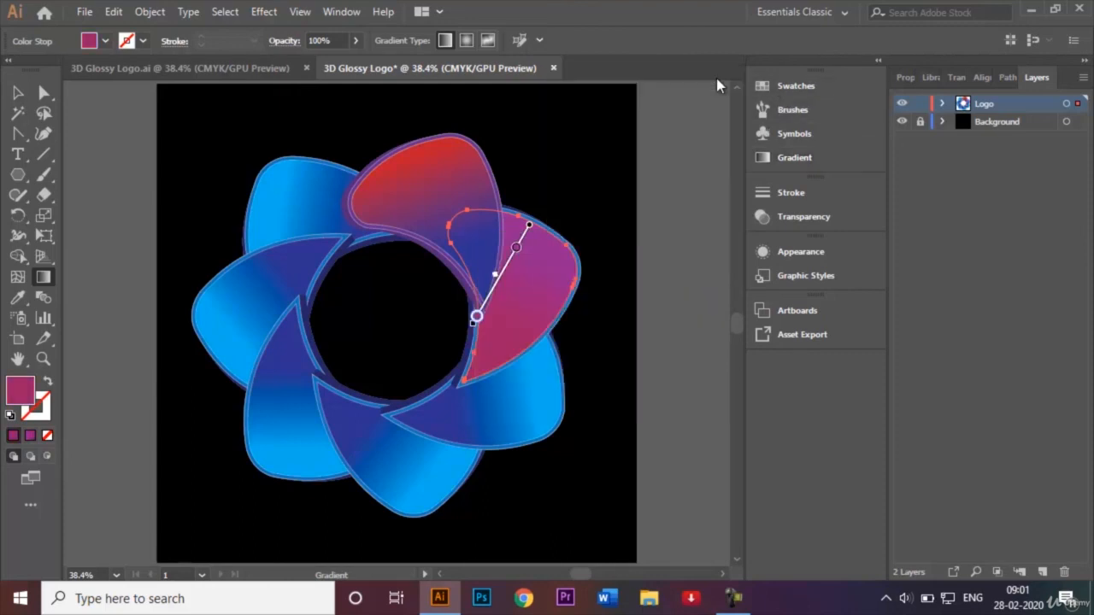
click(19, 92)
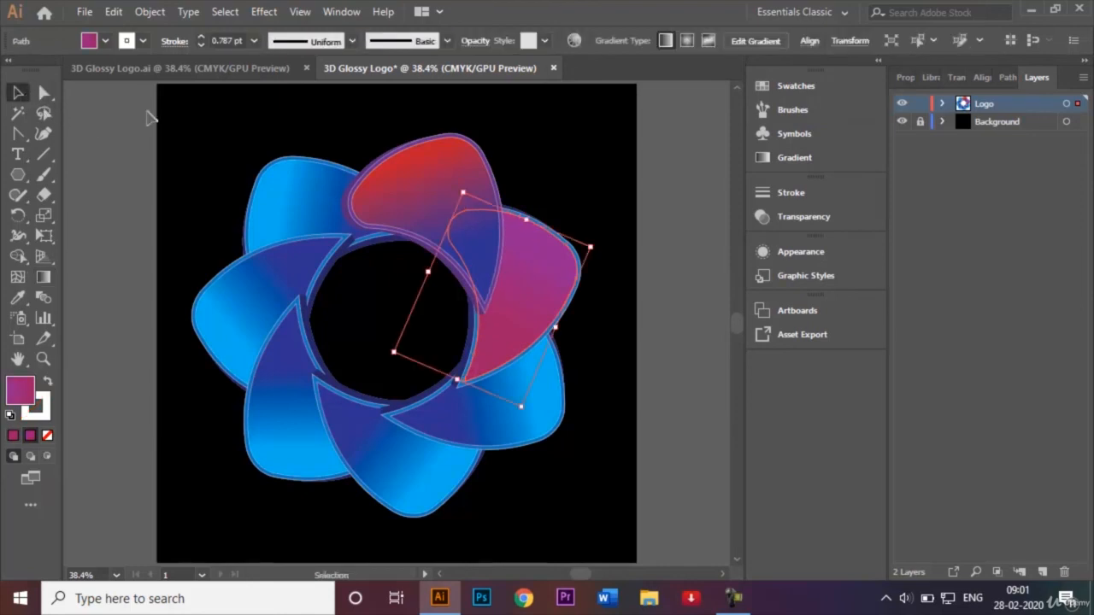
click(208, 152)
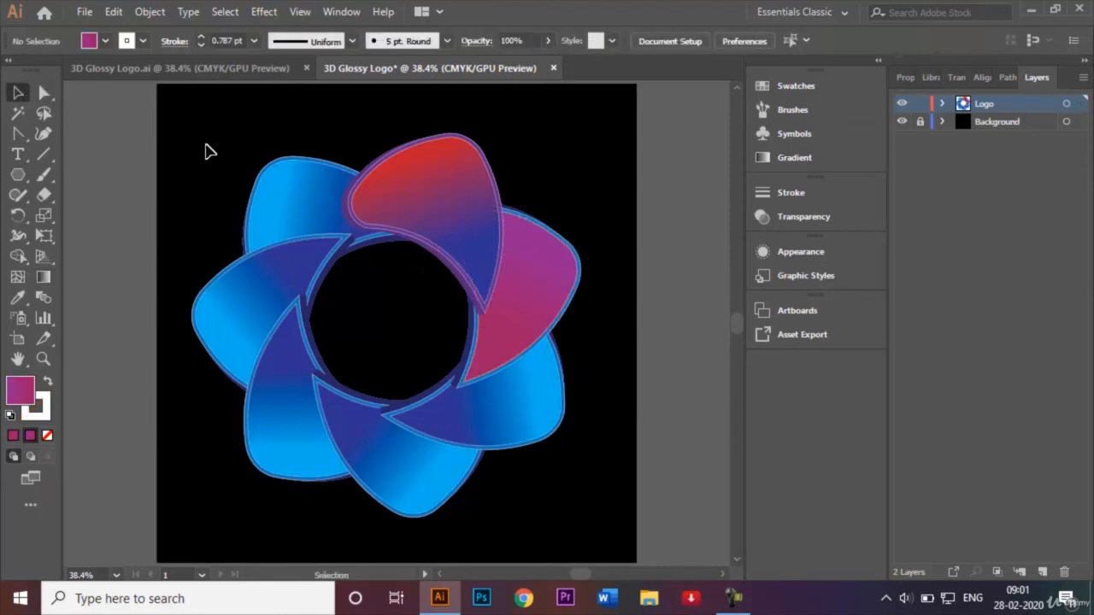
Try red on the upper-right blade's border shape, settle on a purple fill, and deselect it
click(562, 246)
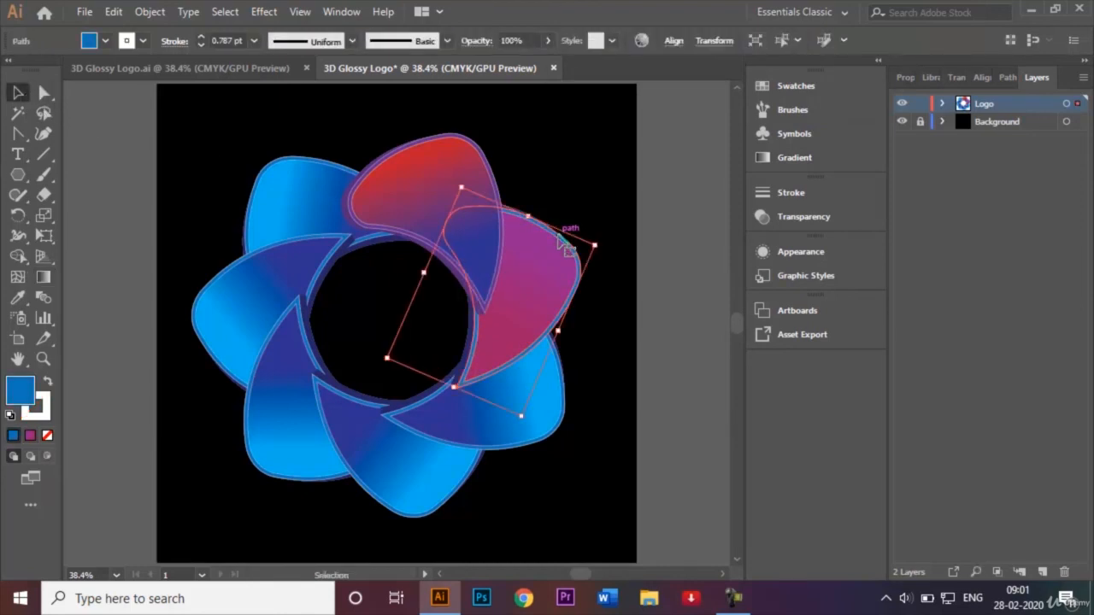
click(104, 41)
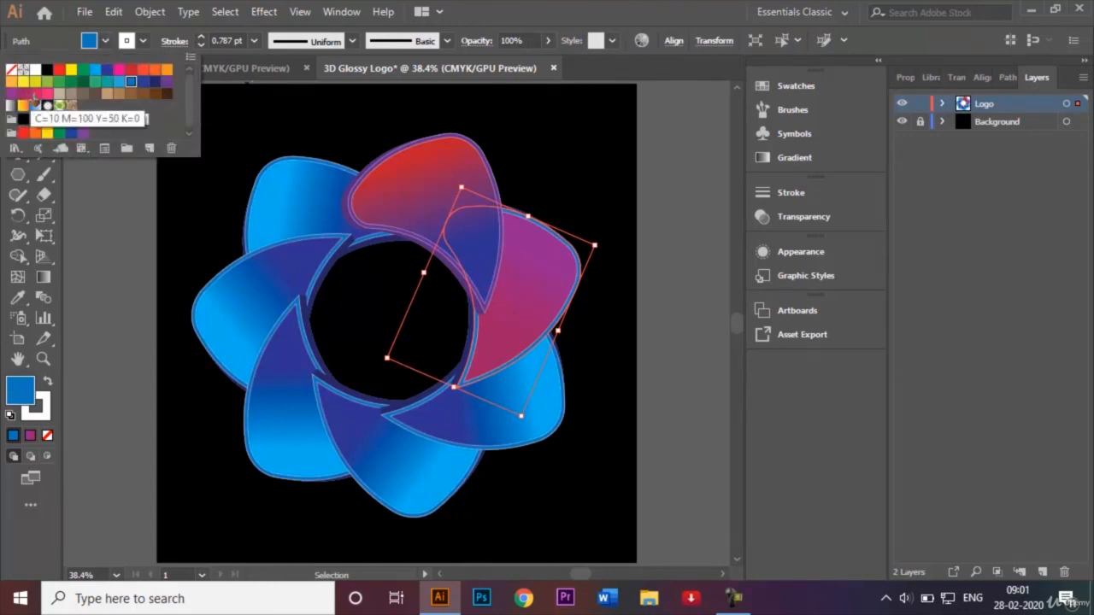
click(59, 69)
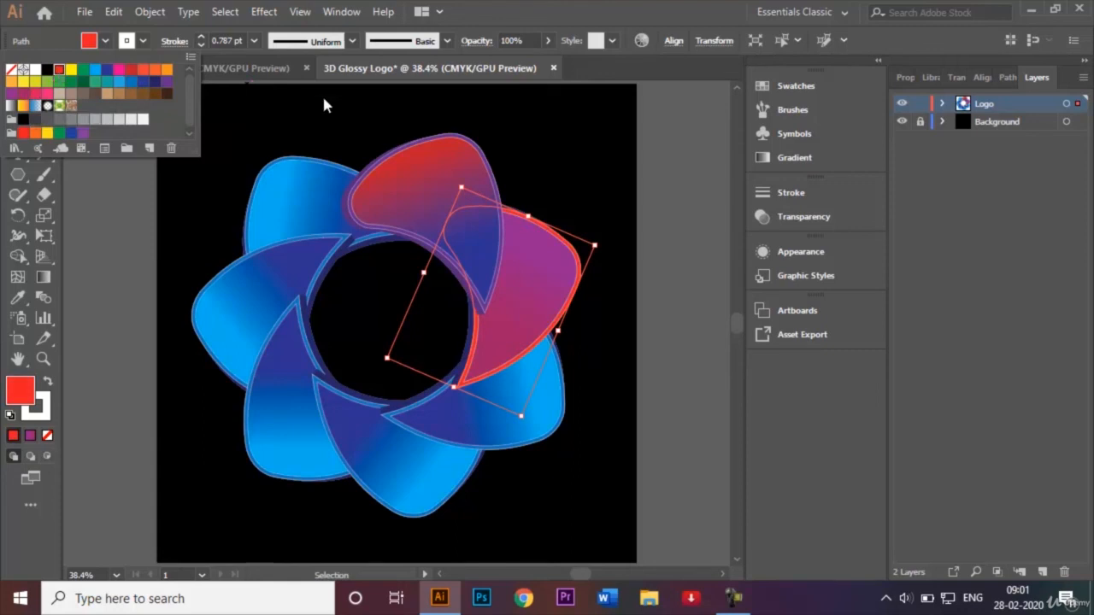
click(12, 93)
click(590, 168)
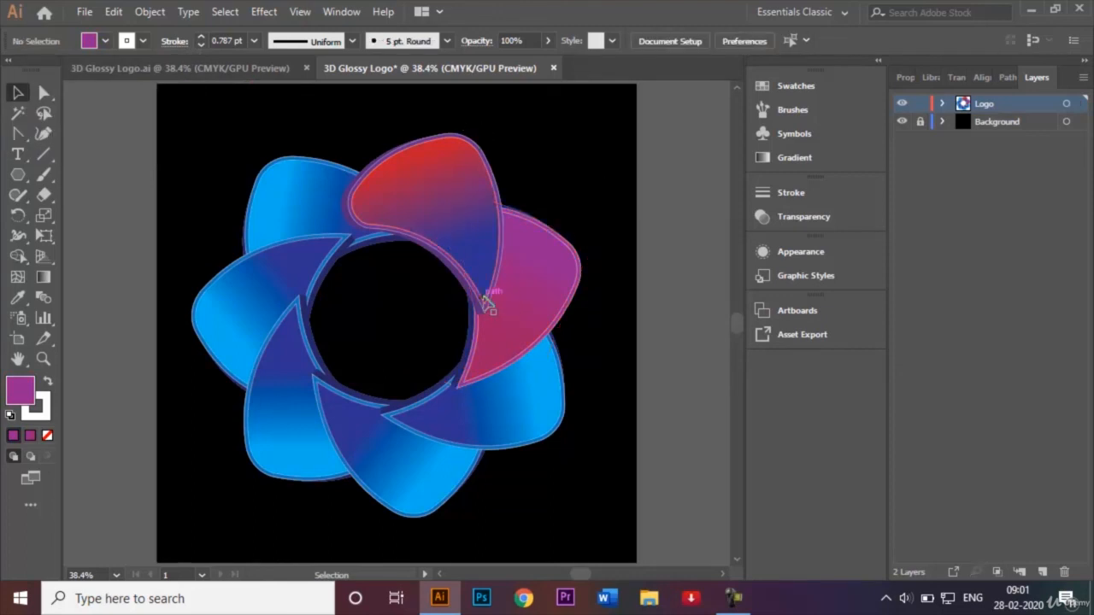
Fill the extruded side behind the upper-right purple blade with bright red and deselect it
click(470, 329)
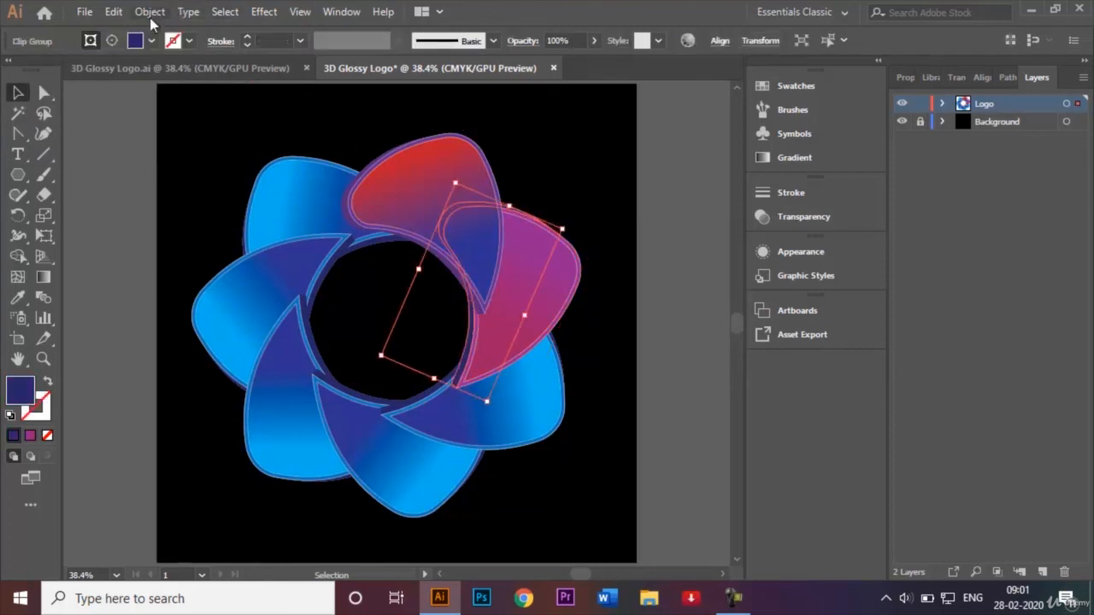
click(150, 42)
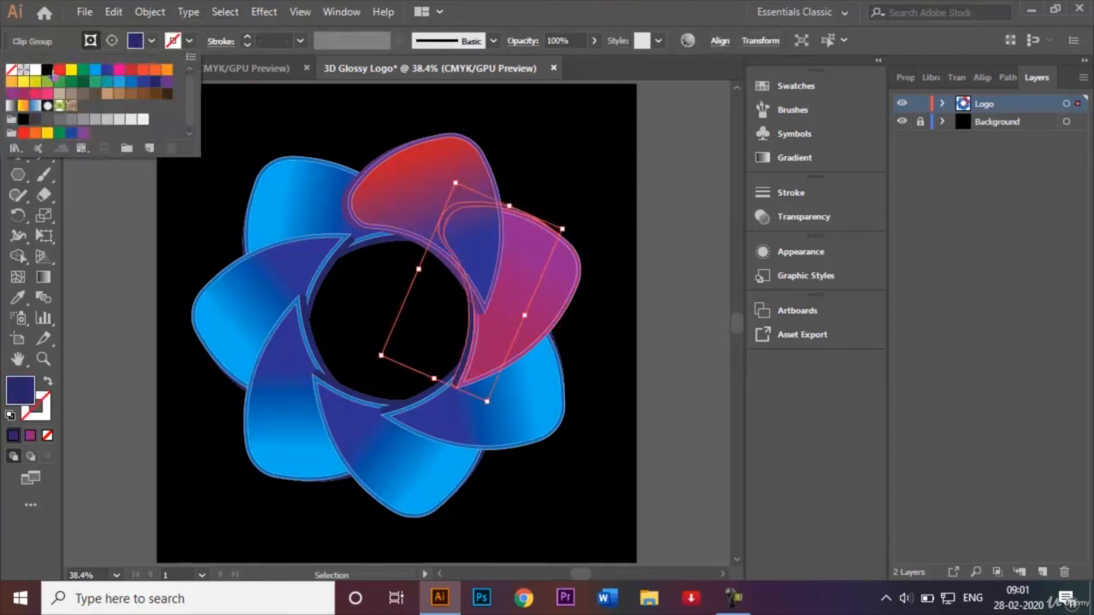
click(58, 70)
click(261, 121)
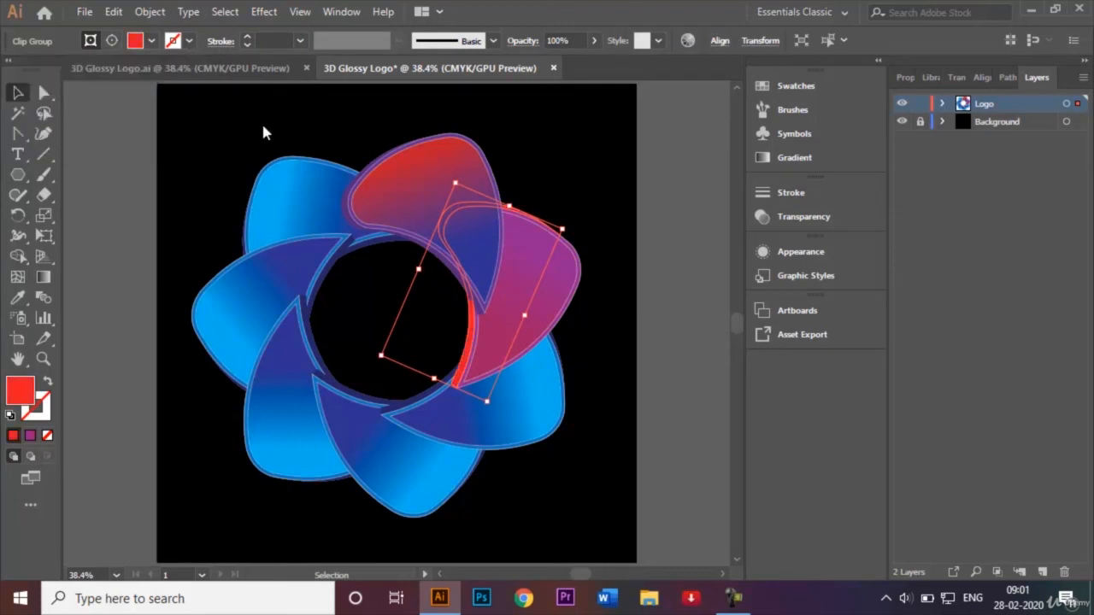
click(350, 127)
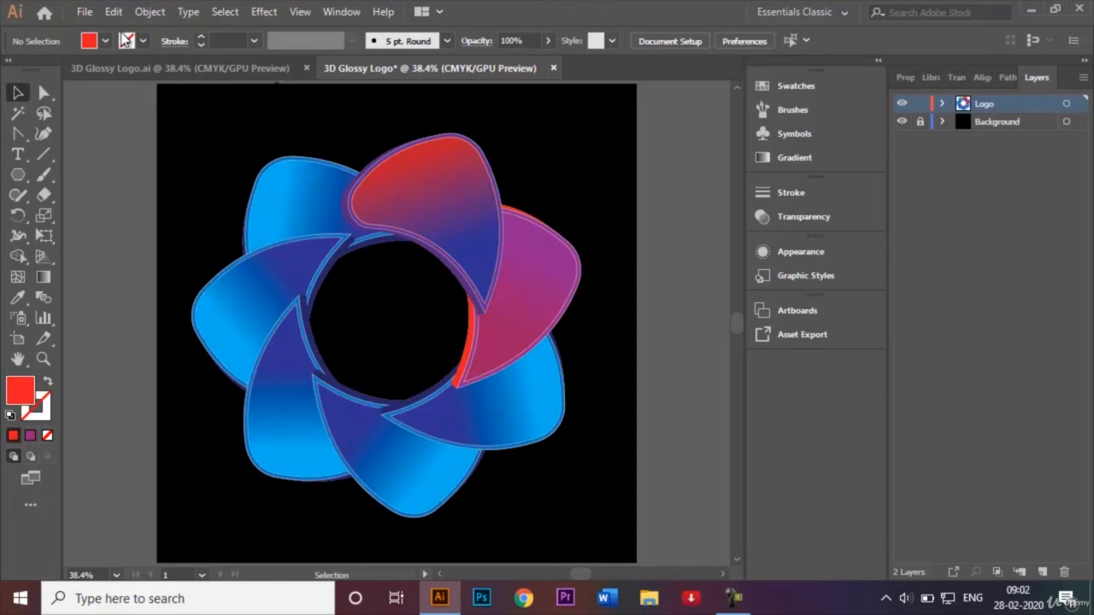
Check the finished logo in 3D Glossy Logo.ai, and save the working document as 3D Glossy Logo 2.ai with the default Illustrator CC options
click(158, 66)
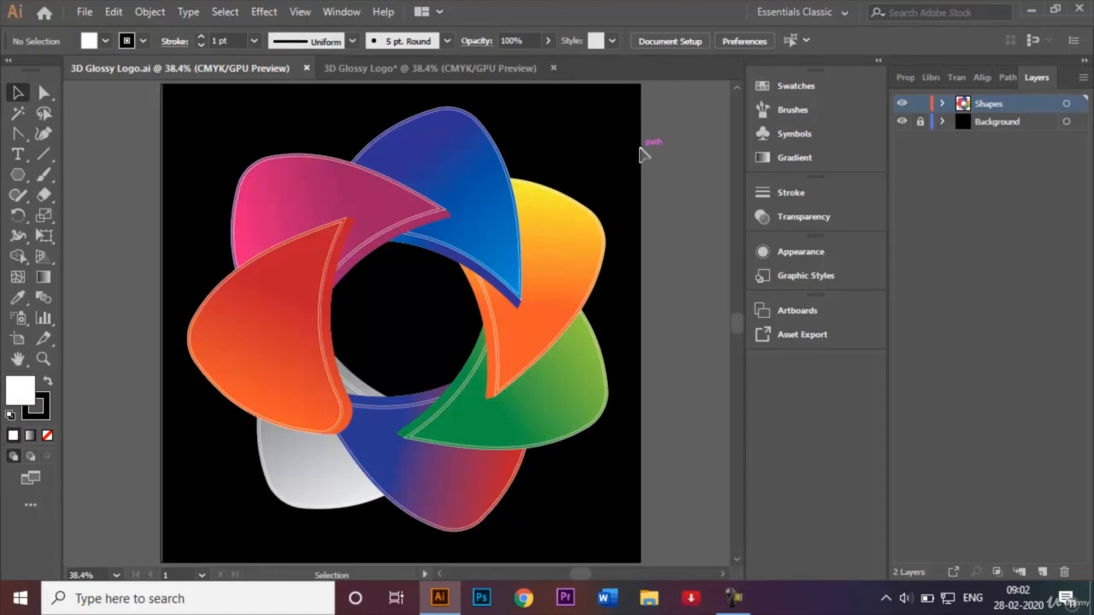
click(451, 61)
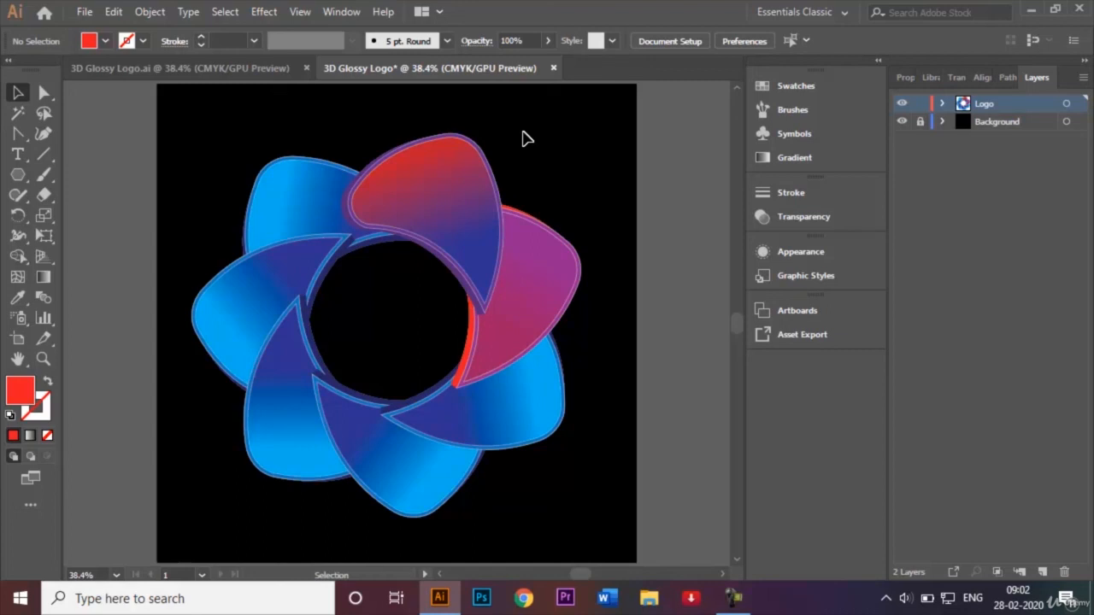
click(92, 10)
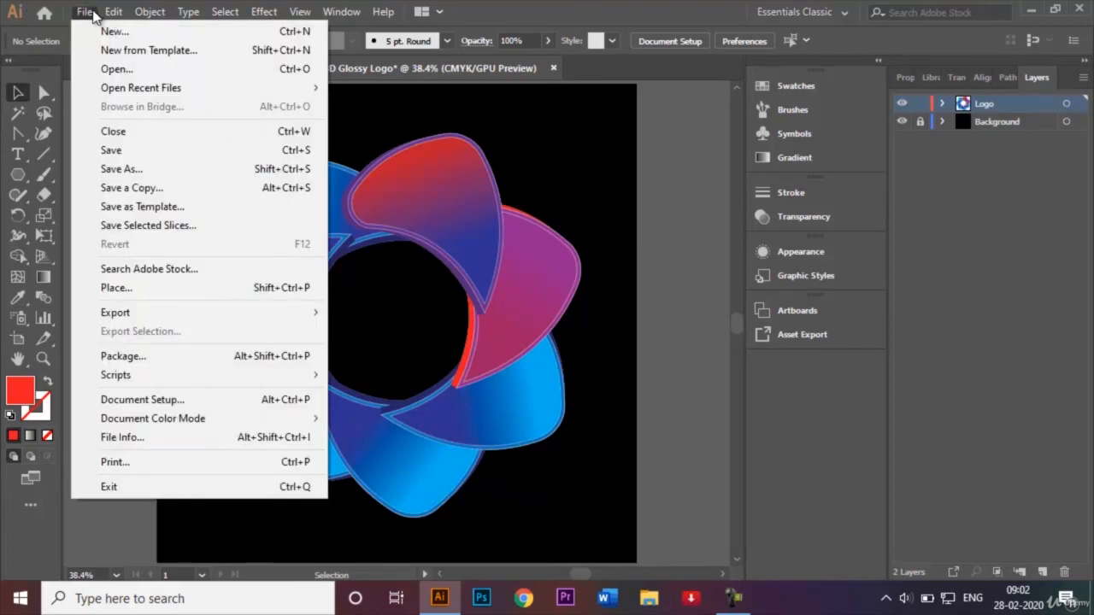
click(132, 172)
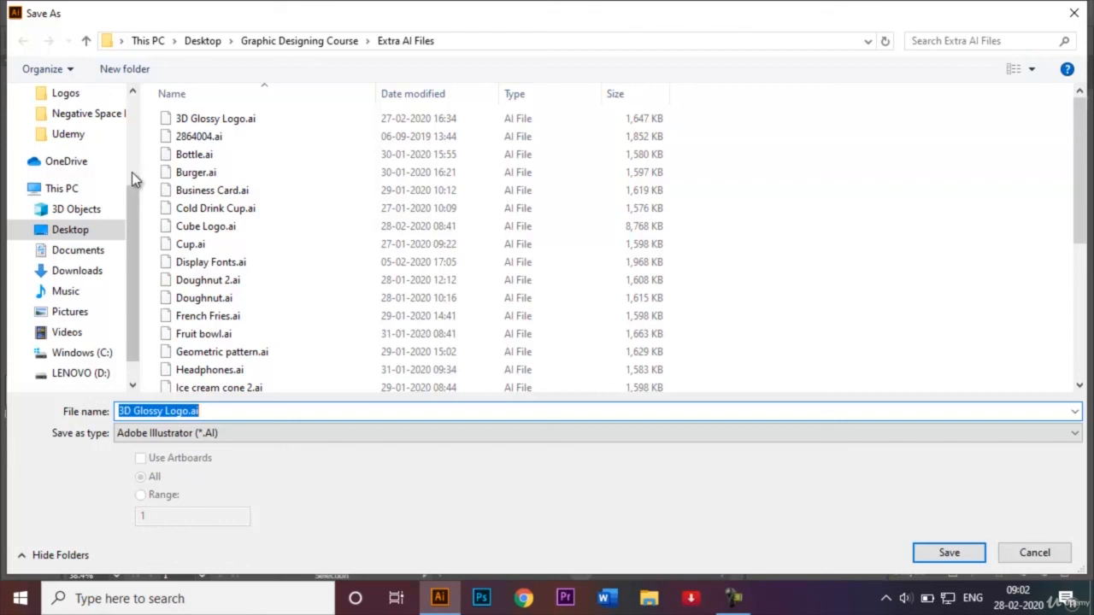
click(193, 412)
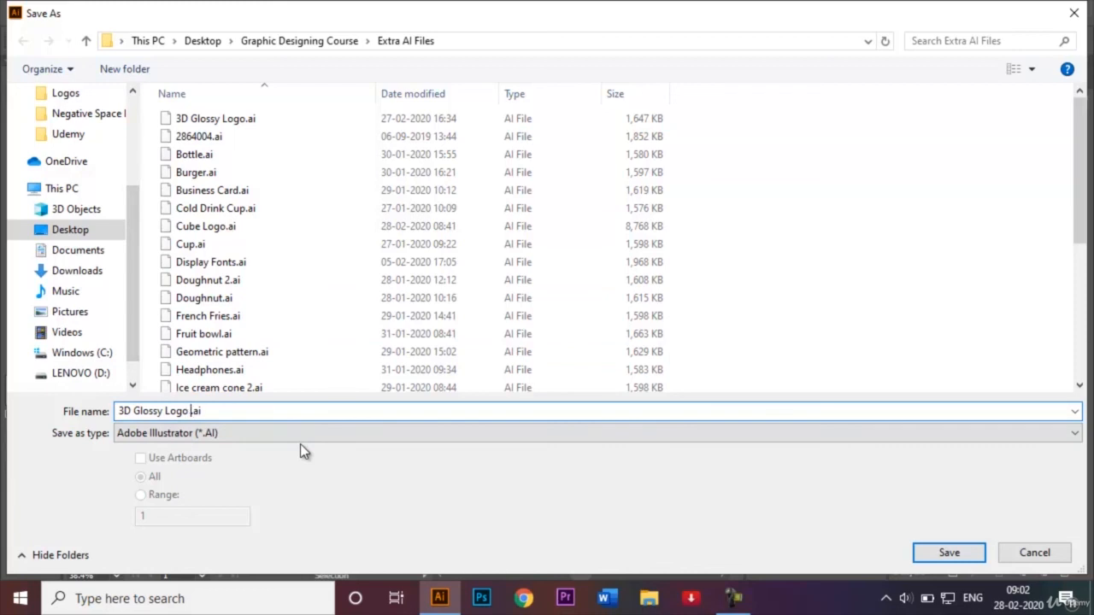
text(2)
key(Return)
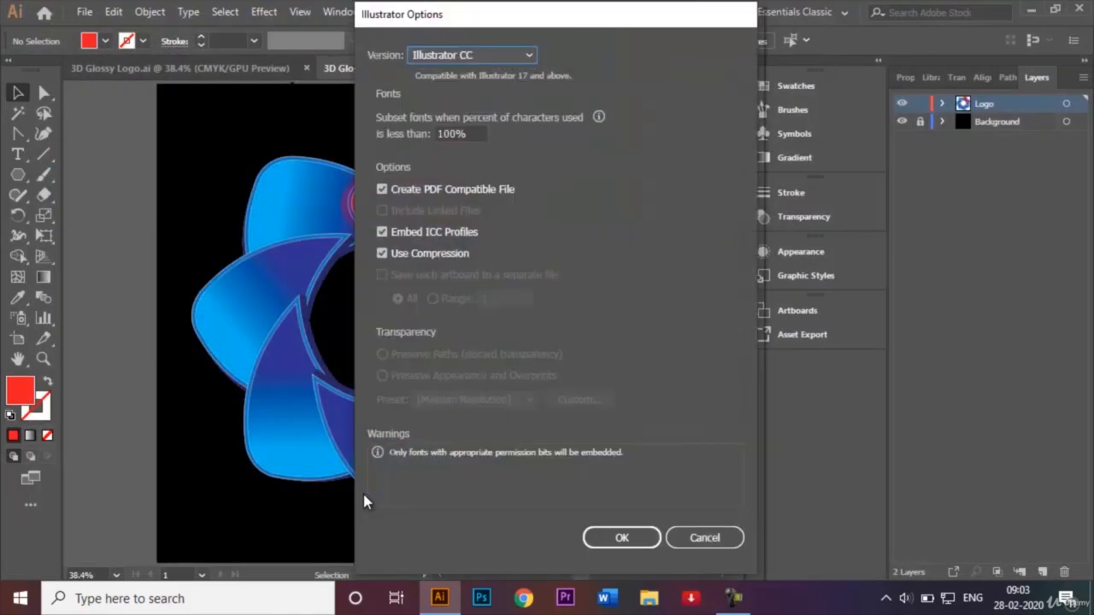
key(Return)
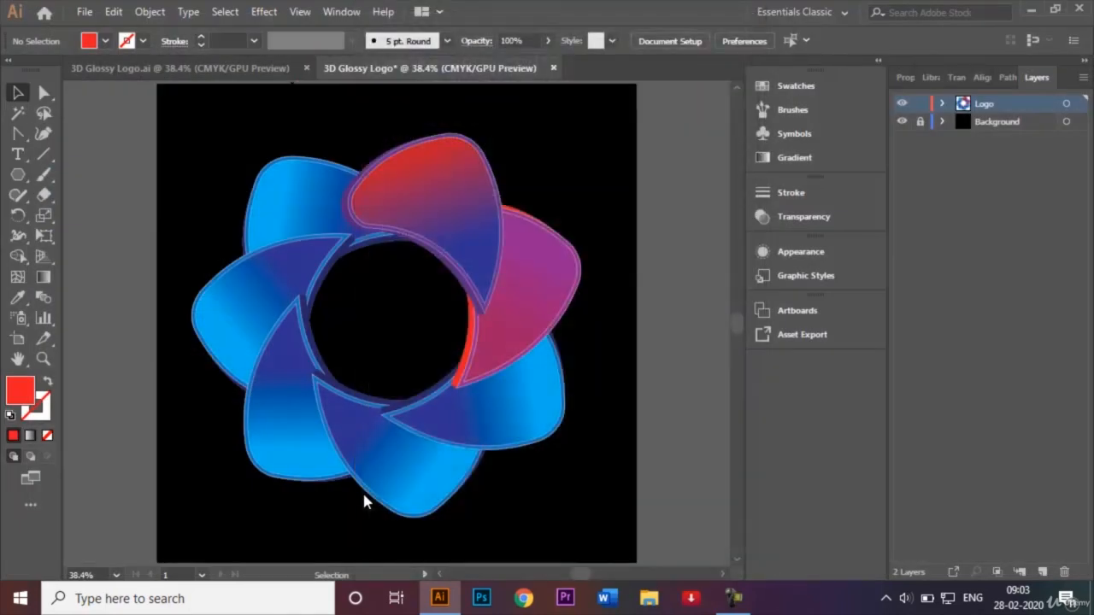